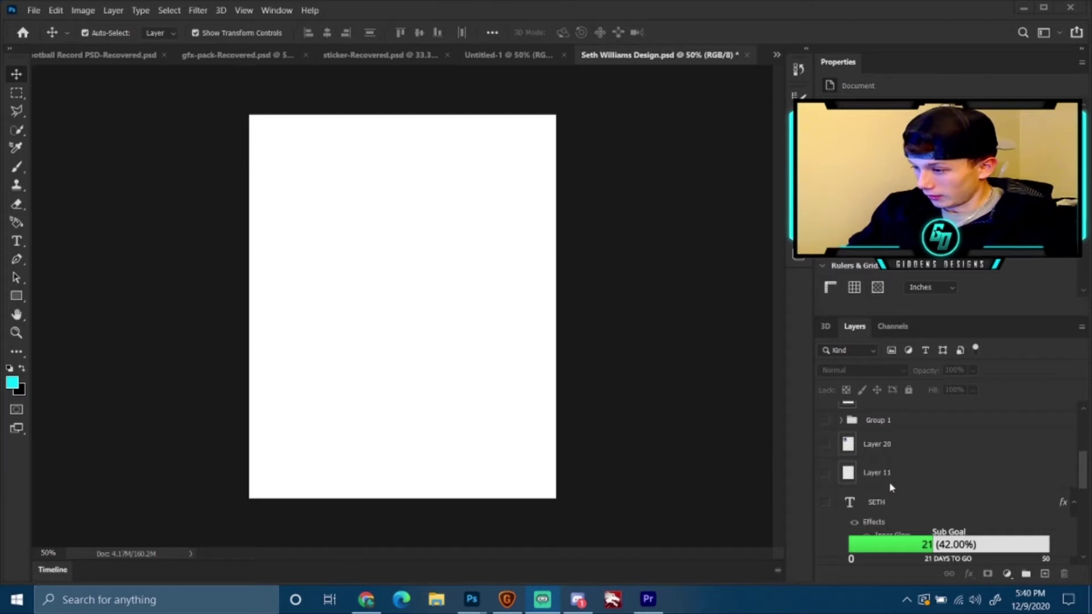
- Show Group 1 with the player cutouts and hide Layer 19 inside it
scroll(889, 482, "down", 1)
scroll(885, 478, "up", 3)
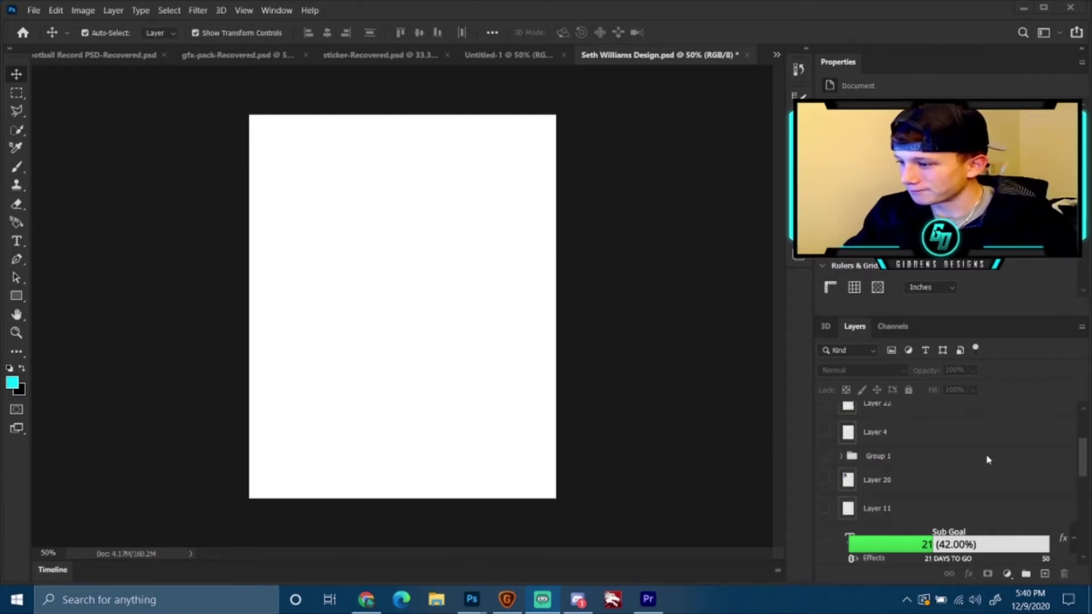
left_click(826, 457)
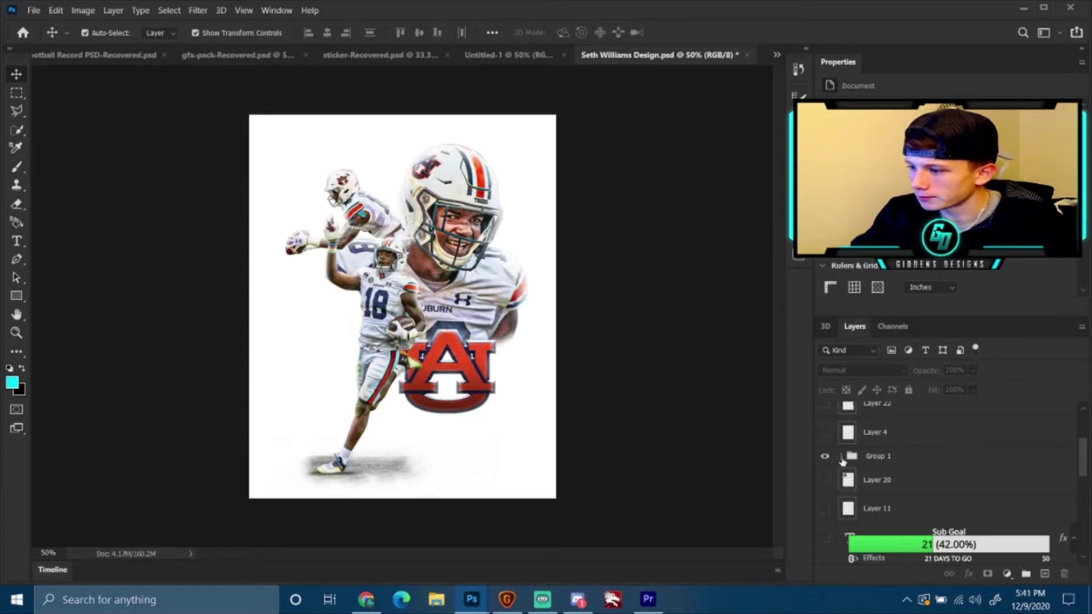
left_click(840, 456)
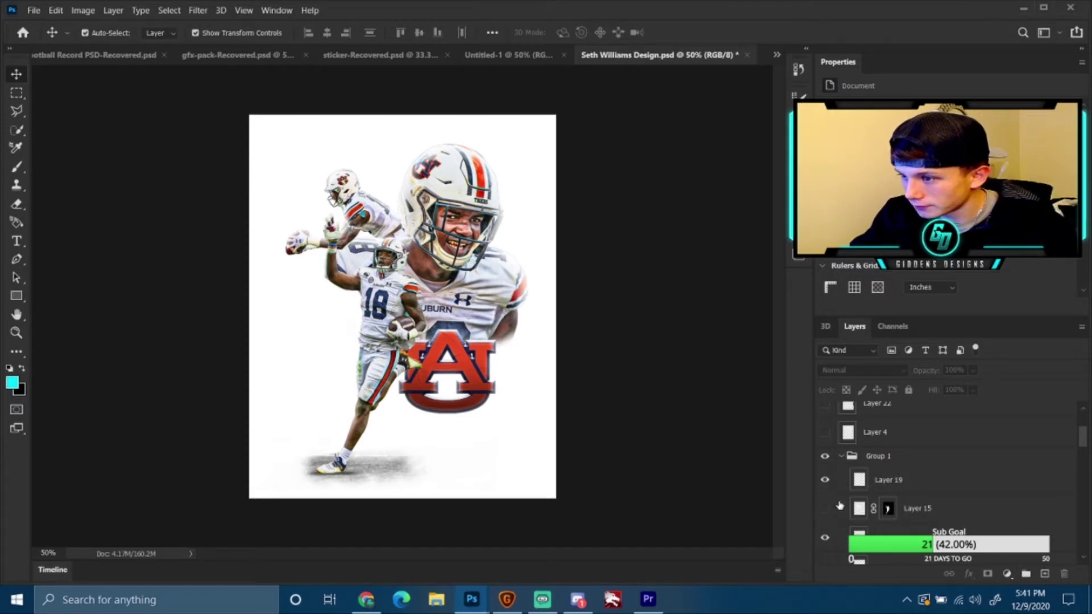
left_click(824, 480)
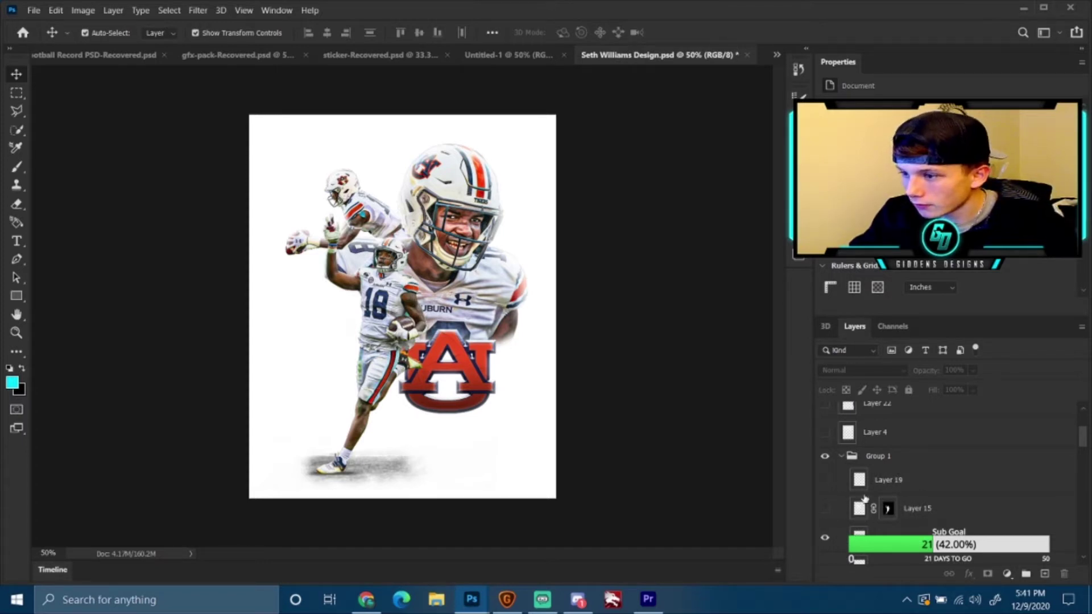
- Compare the composition with and without the running player on Layer 0 copy
scroll(857, 508, "down", 1)
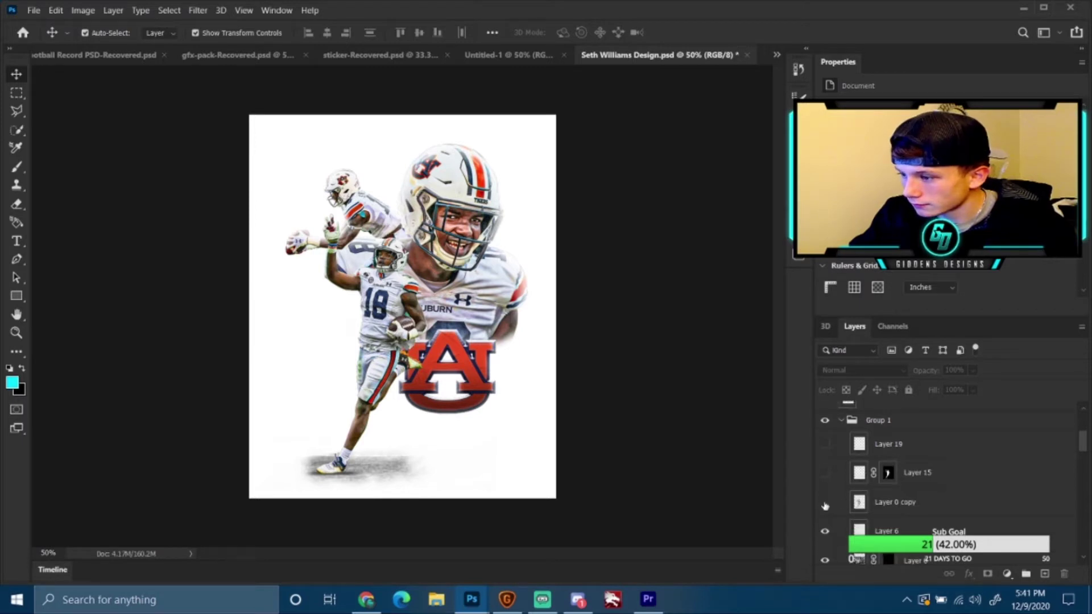
left_click(825, 502)
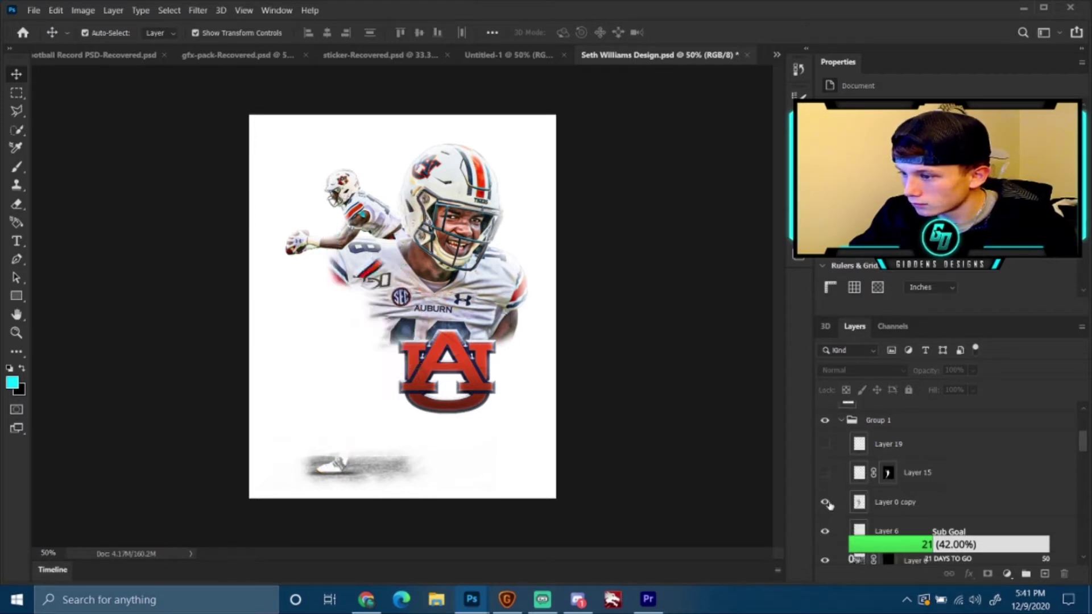
scroll(874, 508, "down", 1)
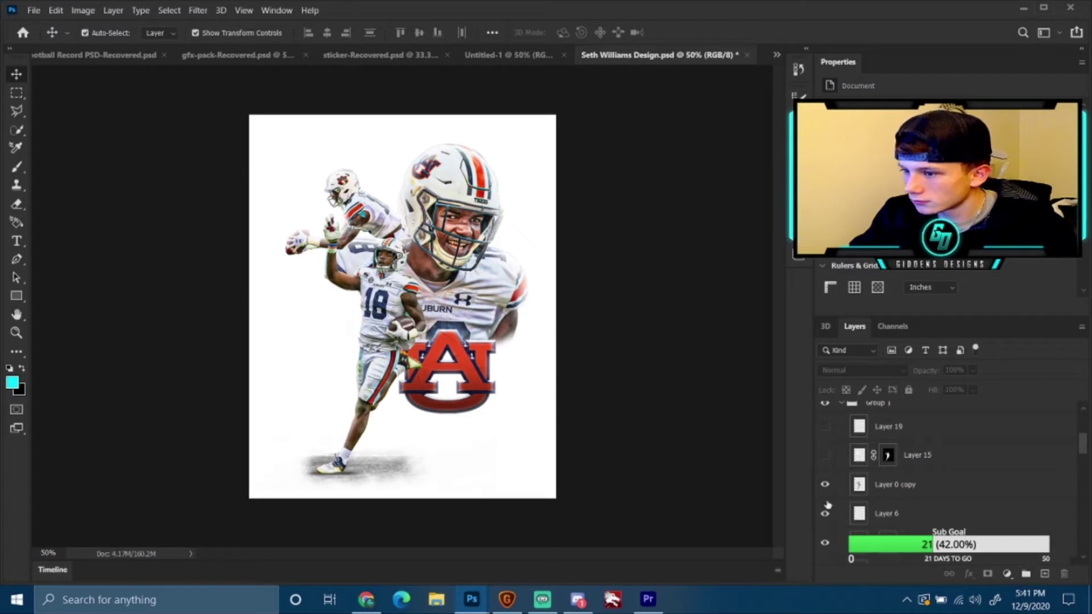
scroll(841, 503, "up", 1)
scroll(868, 507, "down", 1)
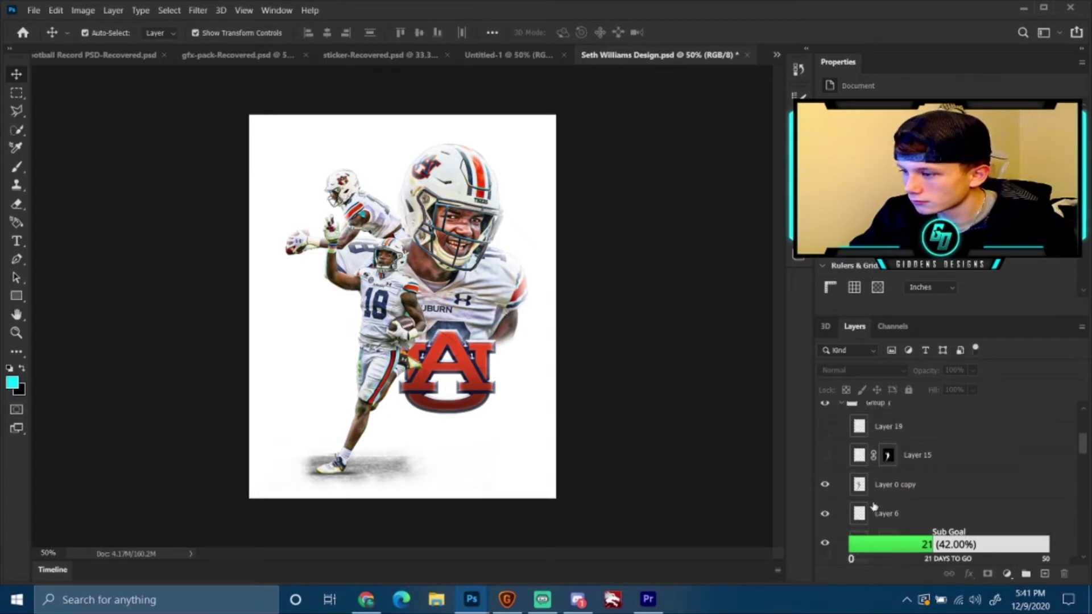
- Check what Layer 18 in Group 1 contributes by switching its visibility off and on
scroll(870, 505, "down", 6)
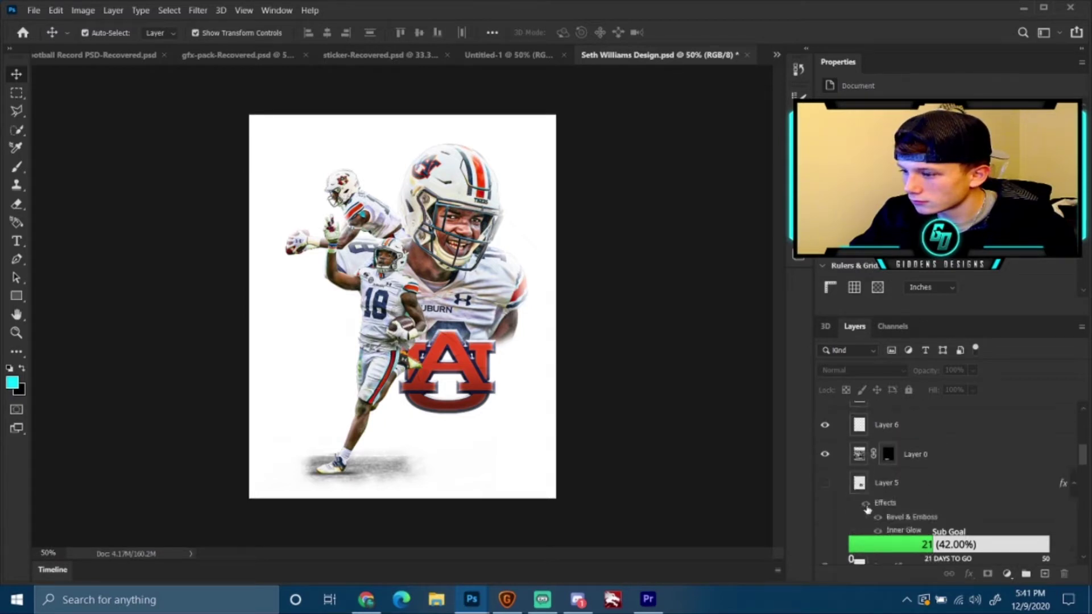
scroll(864, 512, "down", 2)
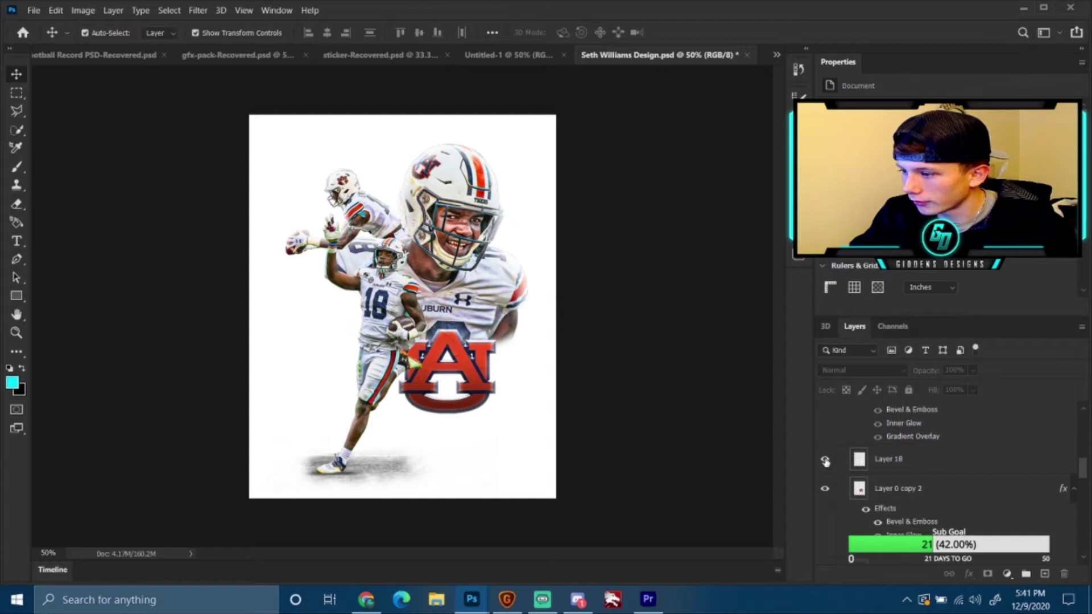
left_click(824, 460)
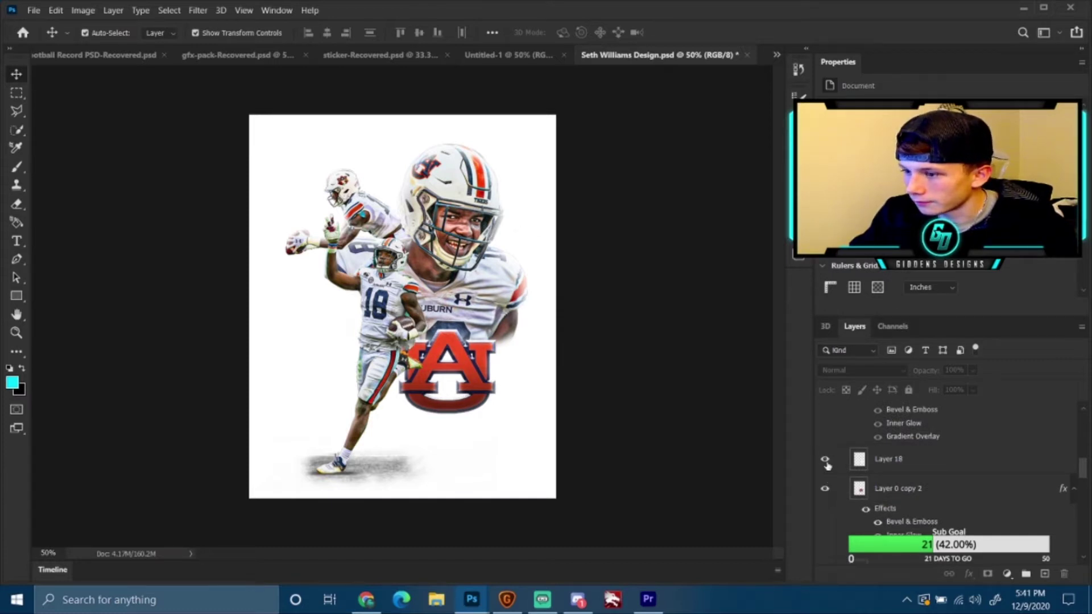
left_click(825, 459)
scroll(851, 471, "down", 1)
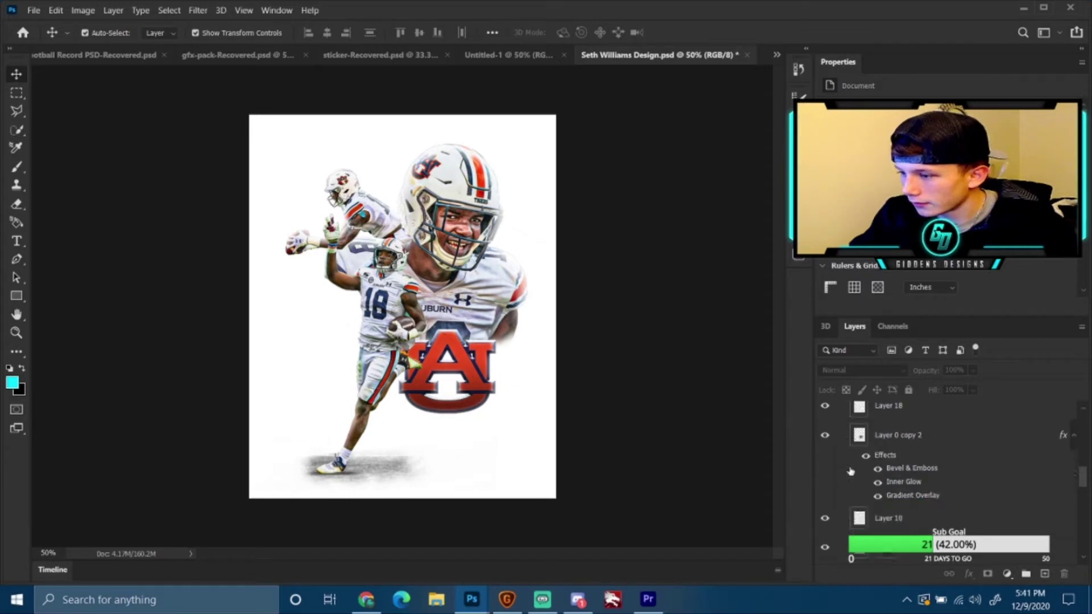
- Hide the masked layers Layer 17 and Layer 16 in Group 1
scroll(850, 471, "down", 1)
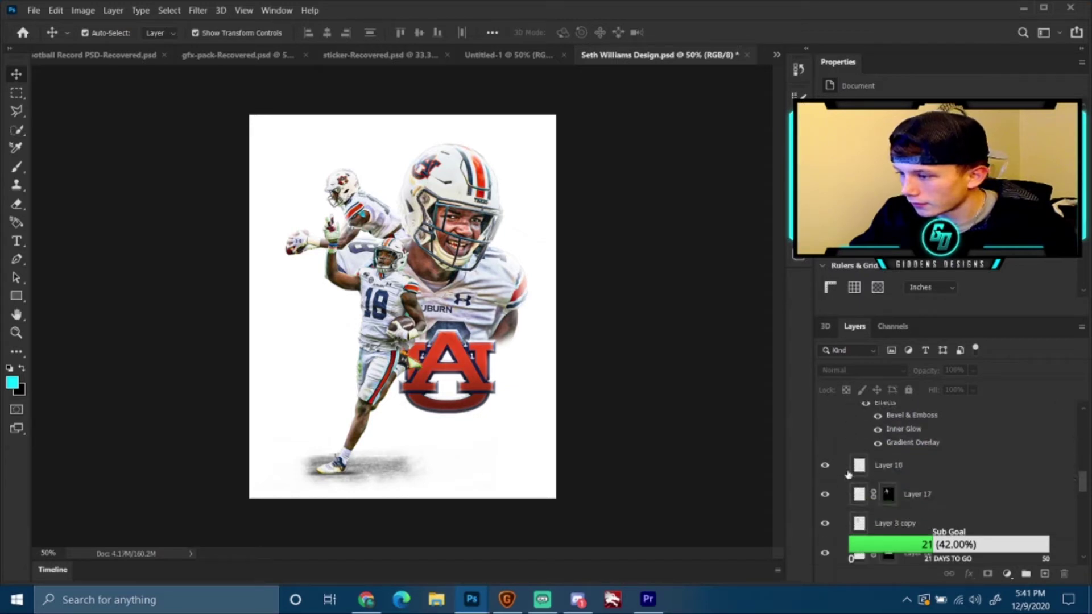
left_click(826, 497)
scroll(882, 483, "down", 1)
scroll(881, 483, "down", 1)
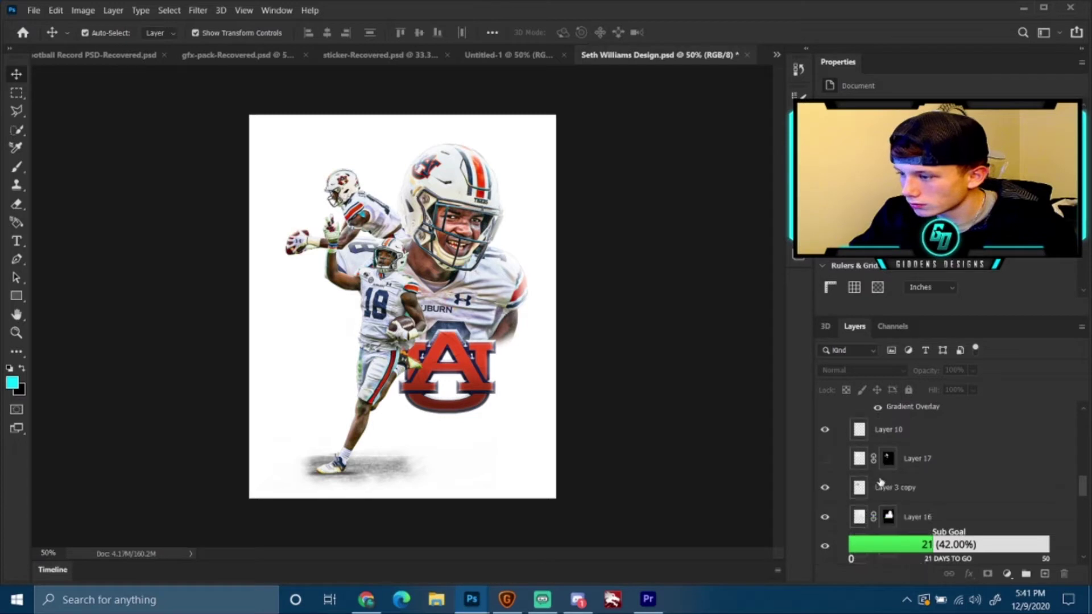
left_click(825, 517)
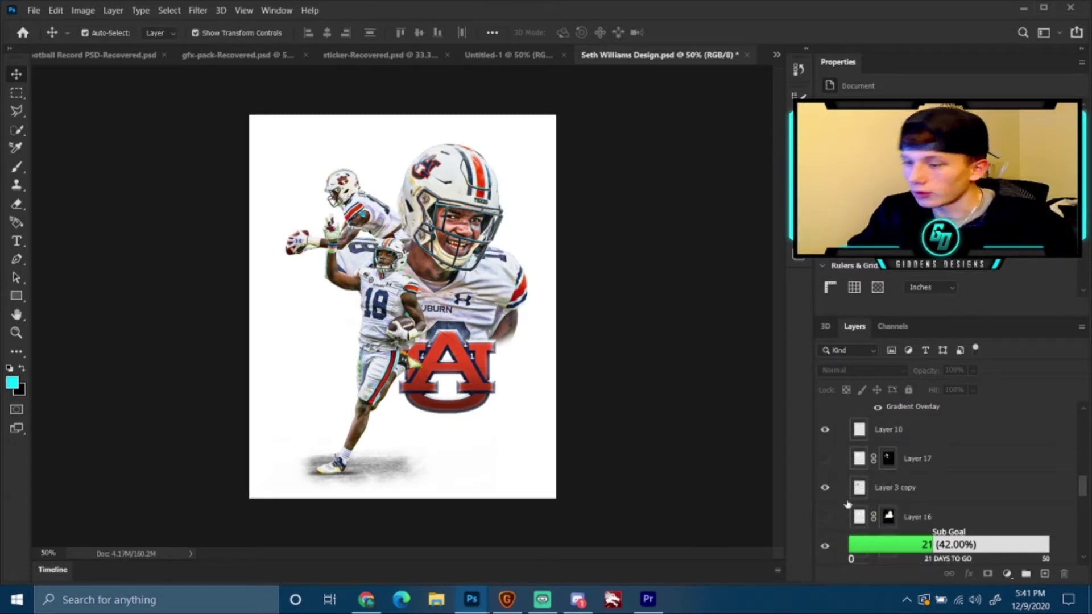
scroll(850, 507, "down", 2)
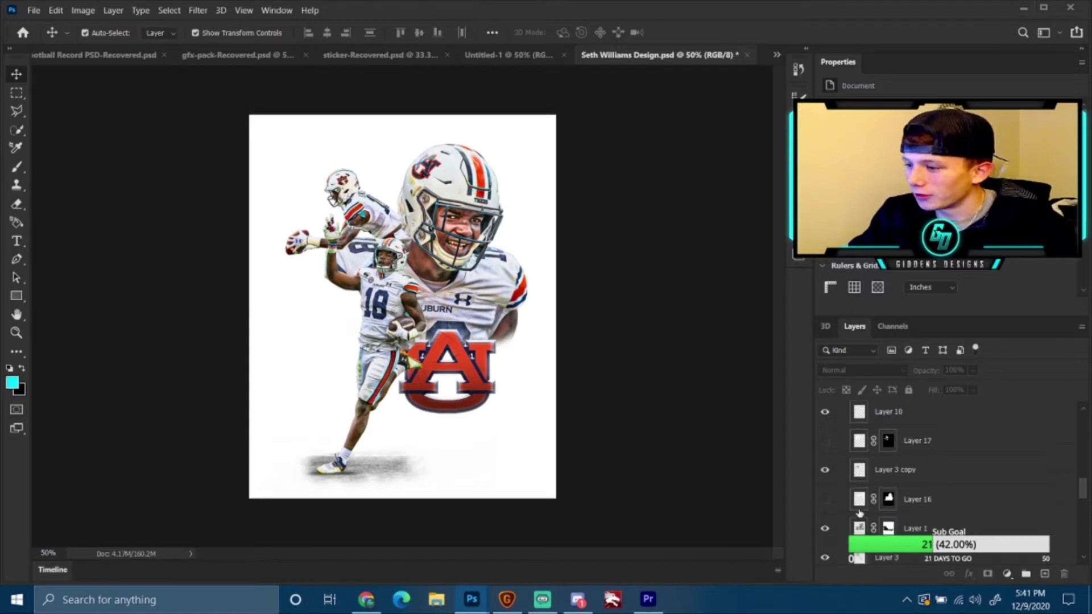
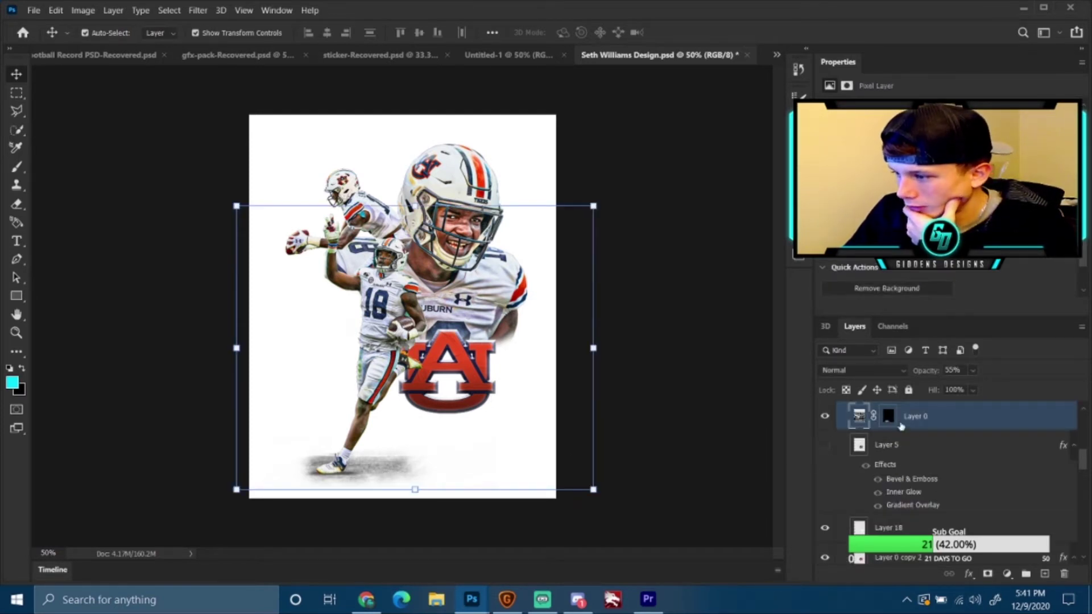
- Select Layer 0 copy and check how the ground shadow looks with that layer hidden and shown
left_click(890, 427)
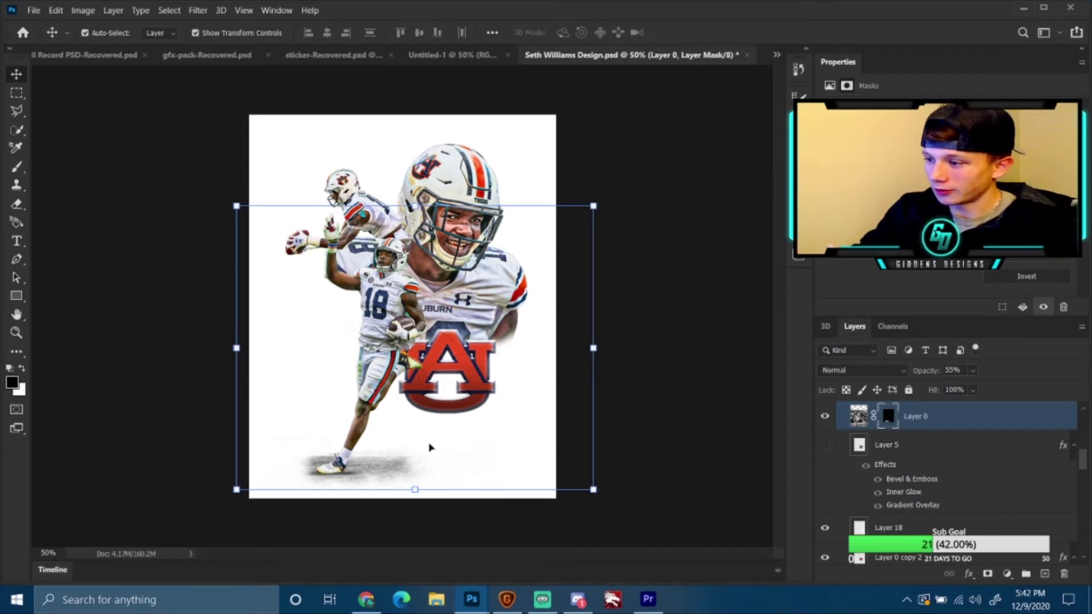
scroll(834, 476, "up", 1)
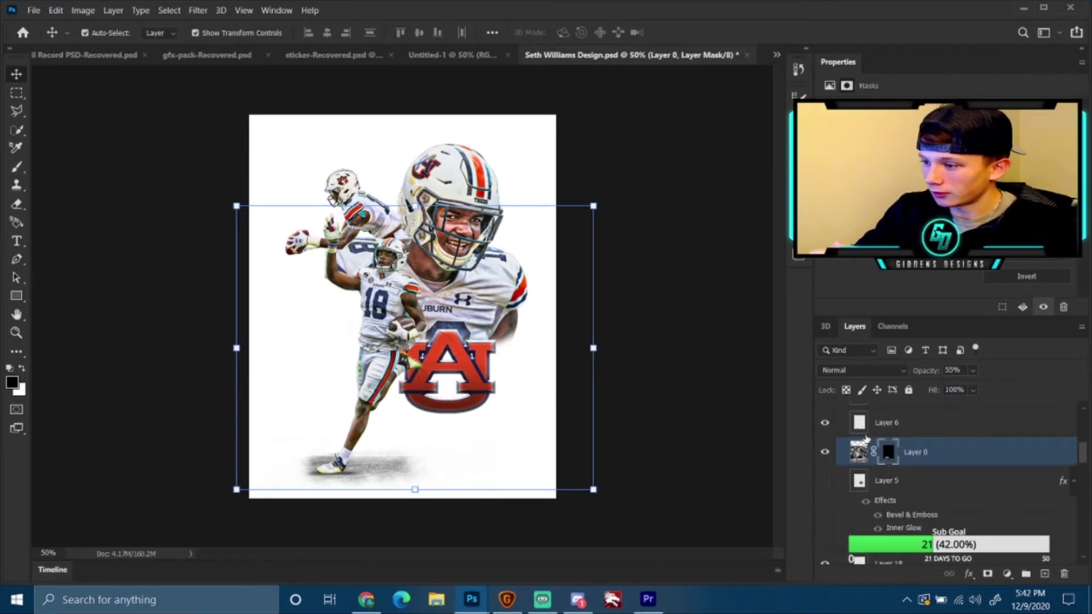
scroll(867, 439, "up", 1)
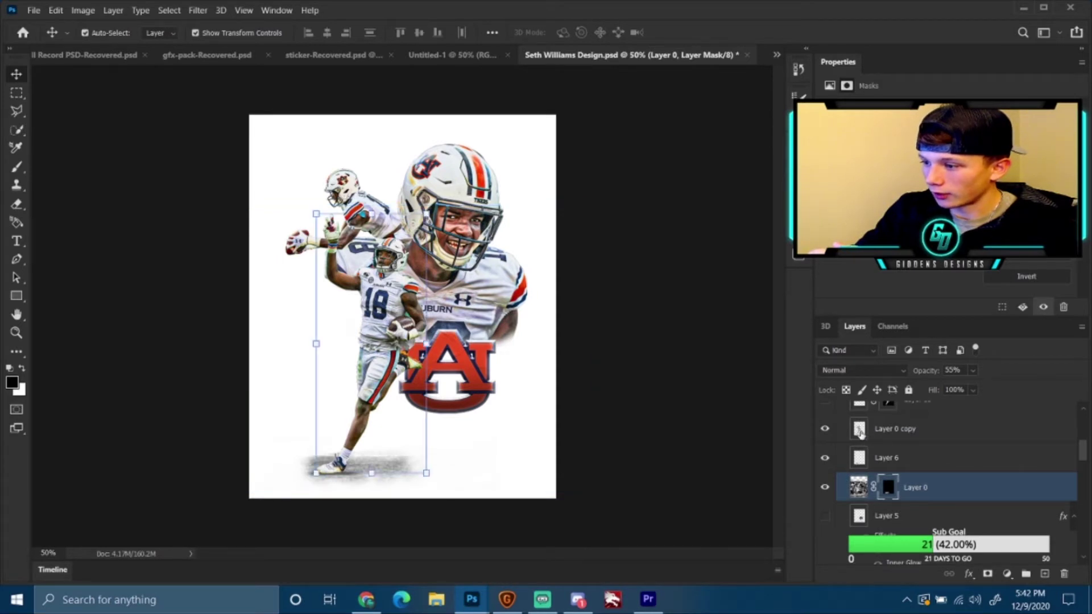
left_click(867, 437)
left_click(825, 430)
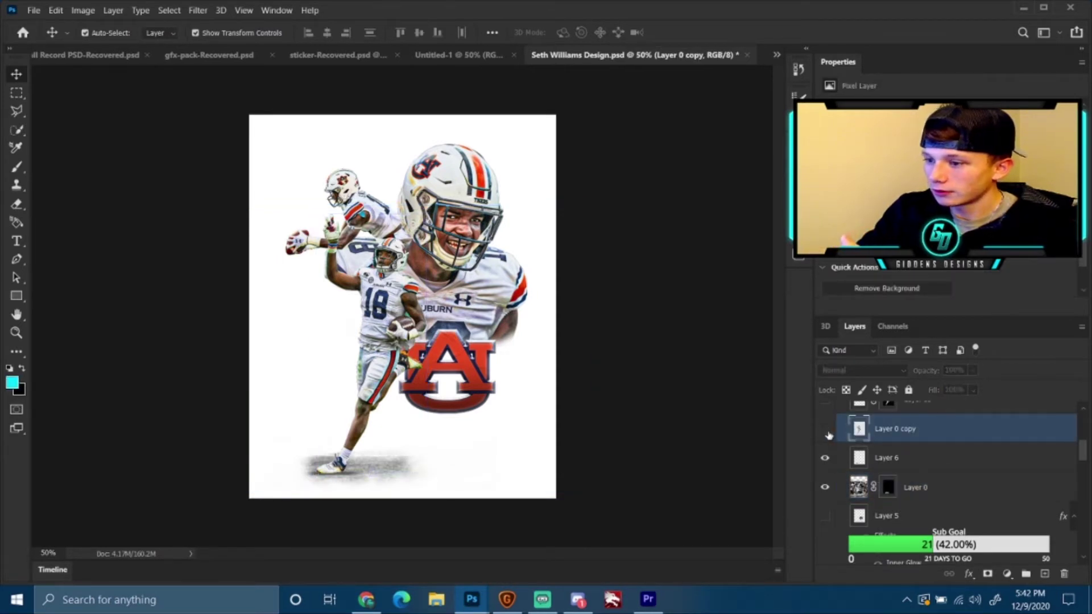
left_click(825, 430)
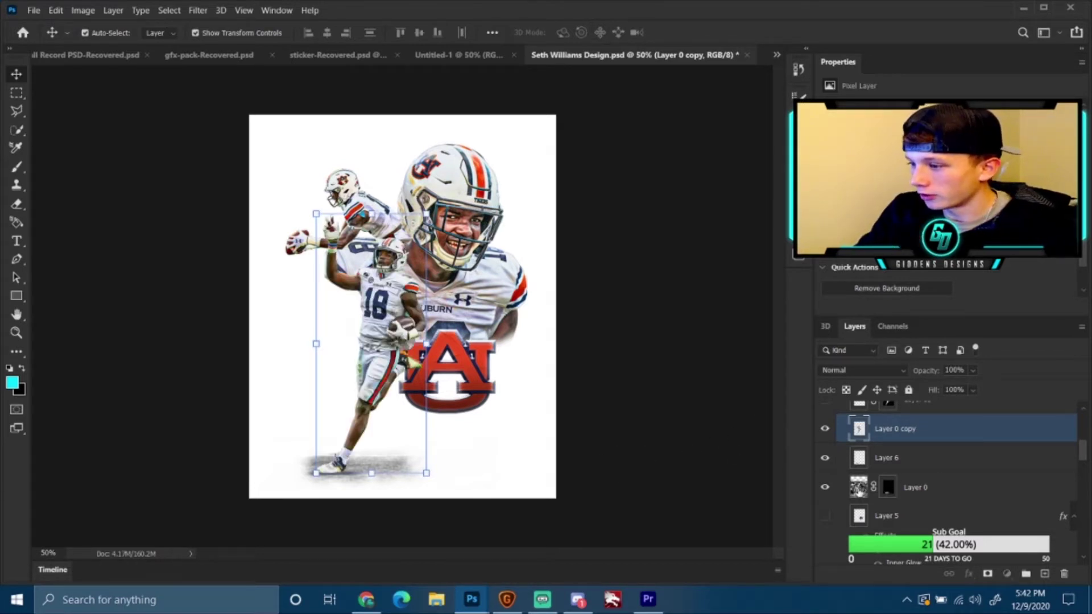
- Try painting out the right end of the ground shadow on Layer 0's mask with the Mixer Brush, and undo the stroke
left_click(861, 490)
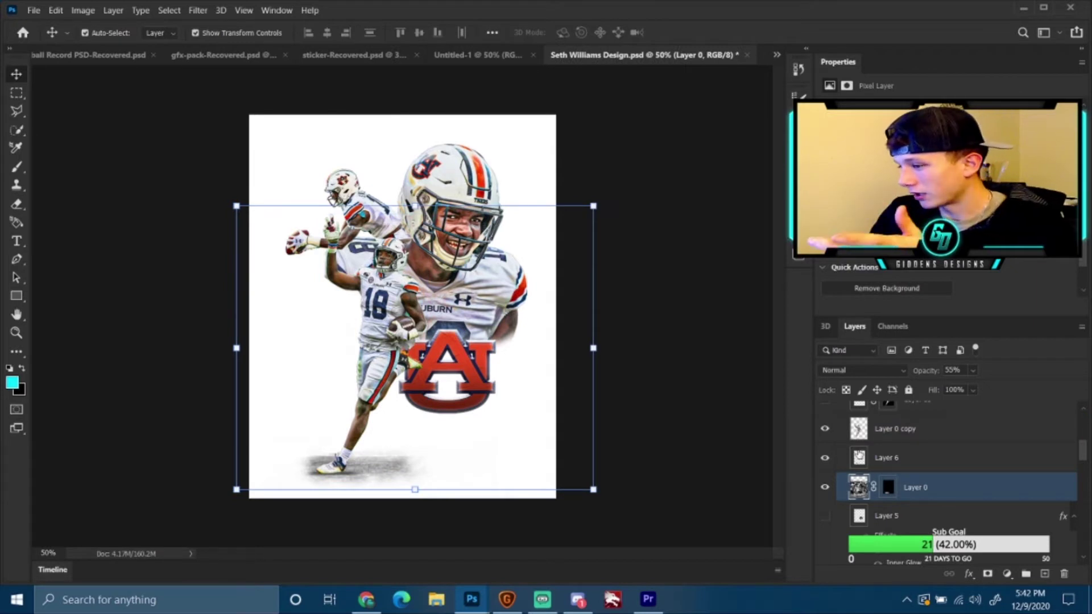
left_click(891, 489)
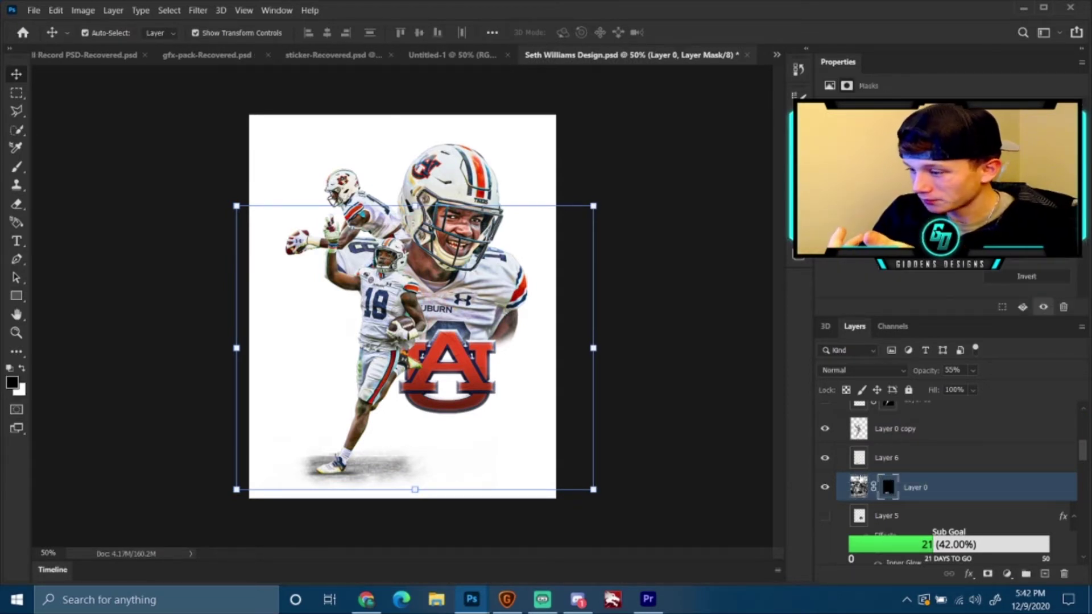
left_click(17, 168)
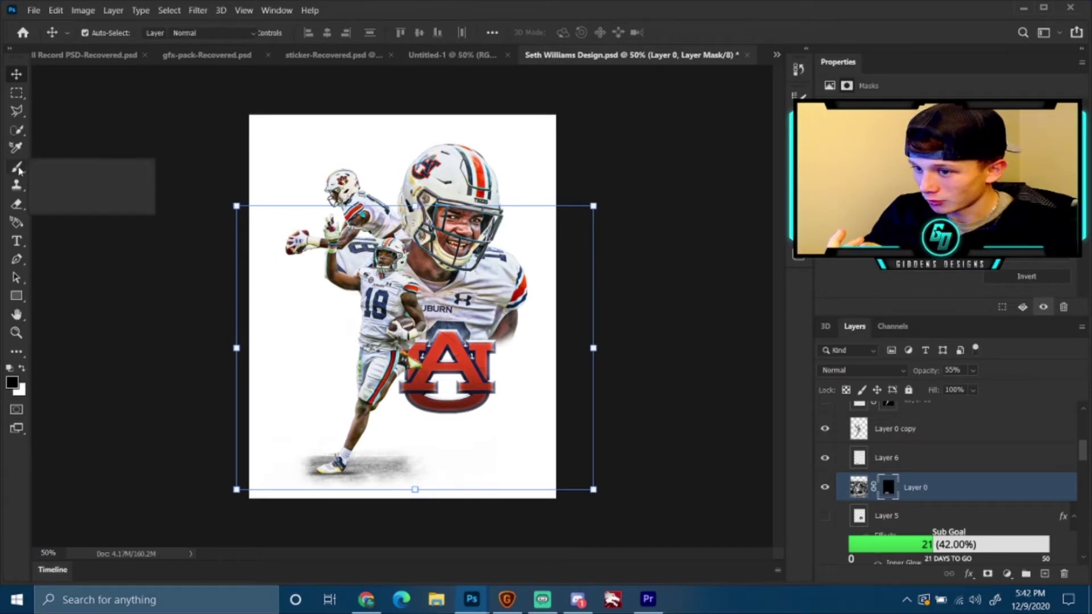
left_click(68, 166)
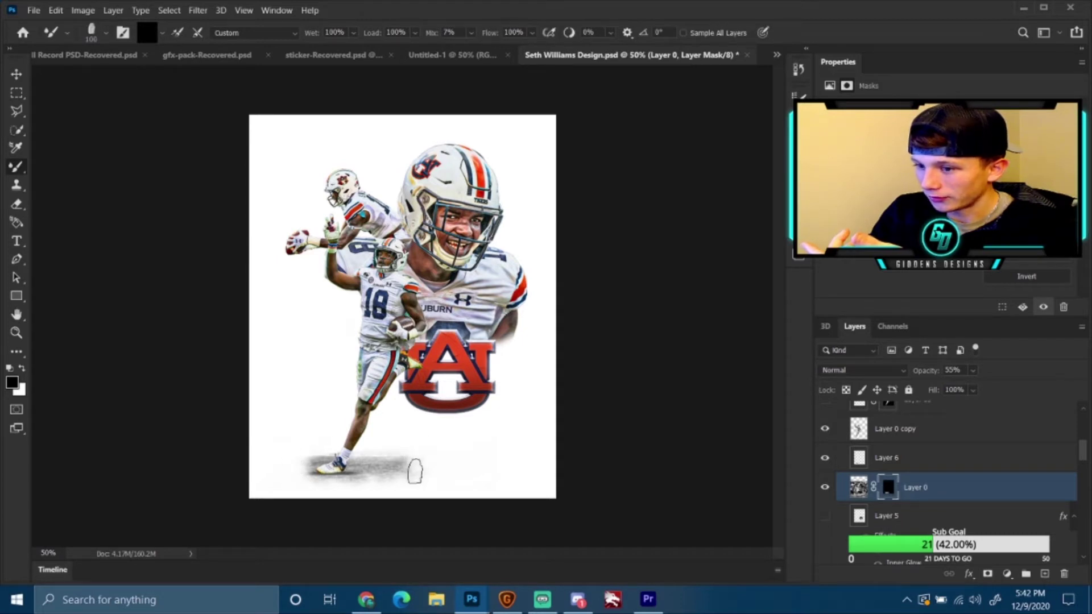
left_click_drag(412, 473, 406, 459)
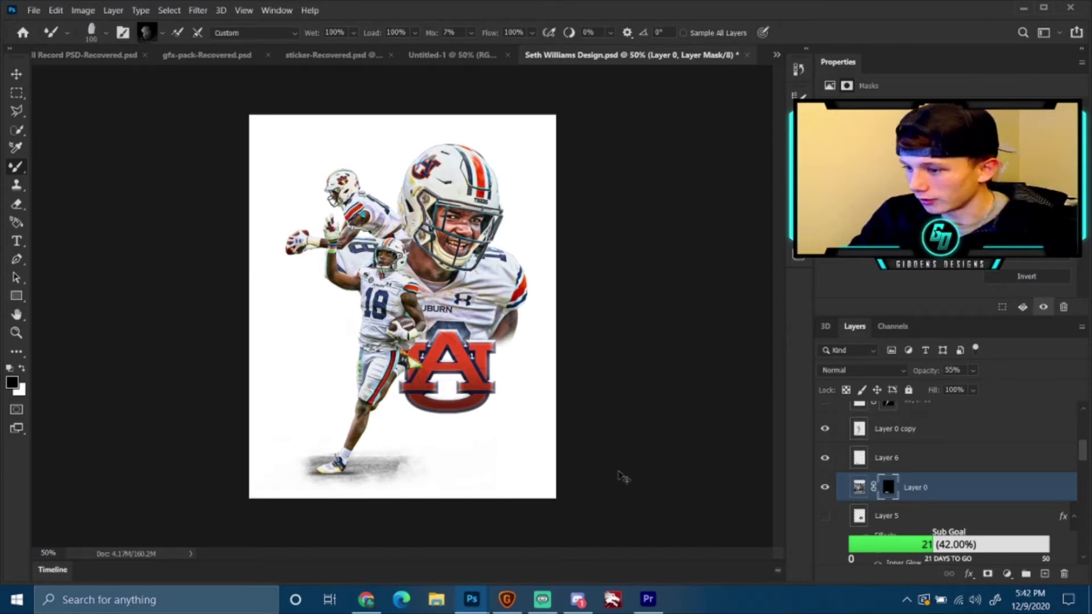
key("ctrl+i")
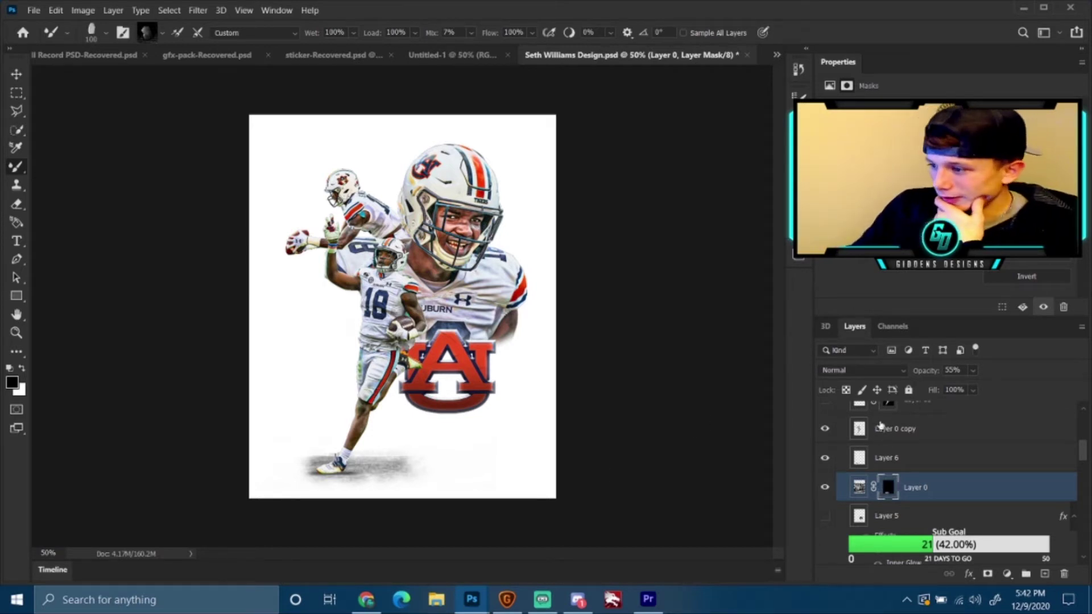
- Try a higher opacity on Layer 0, restore 55%, and keep the Normal blend mode
left_click(973, 371)
left_click_drag(983, 389, 1006, 393)
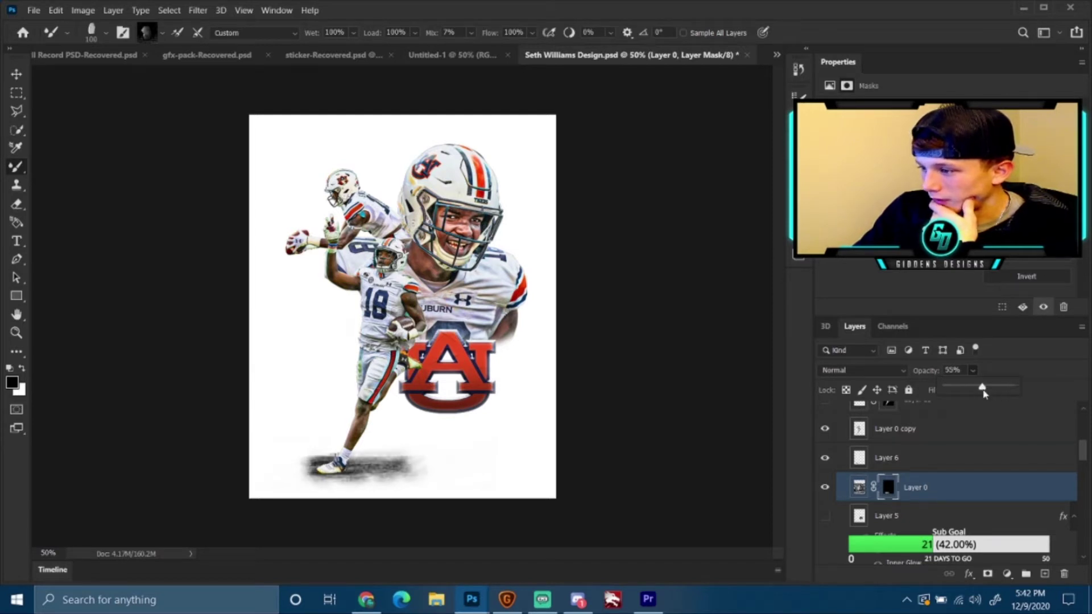
left_click(874, 370)
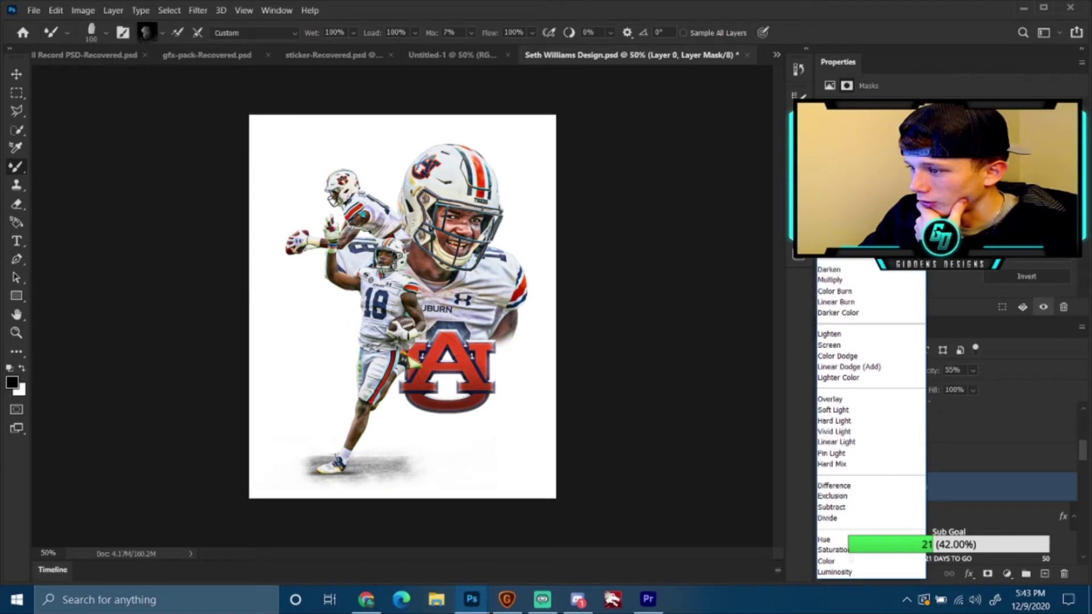
left_click(831, 250)
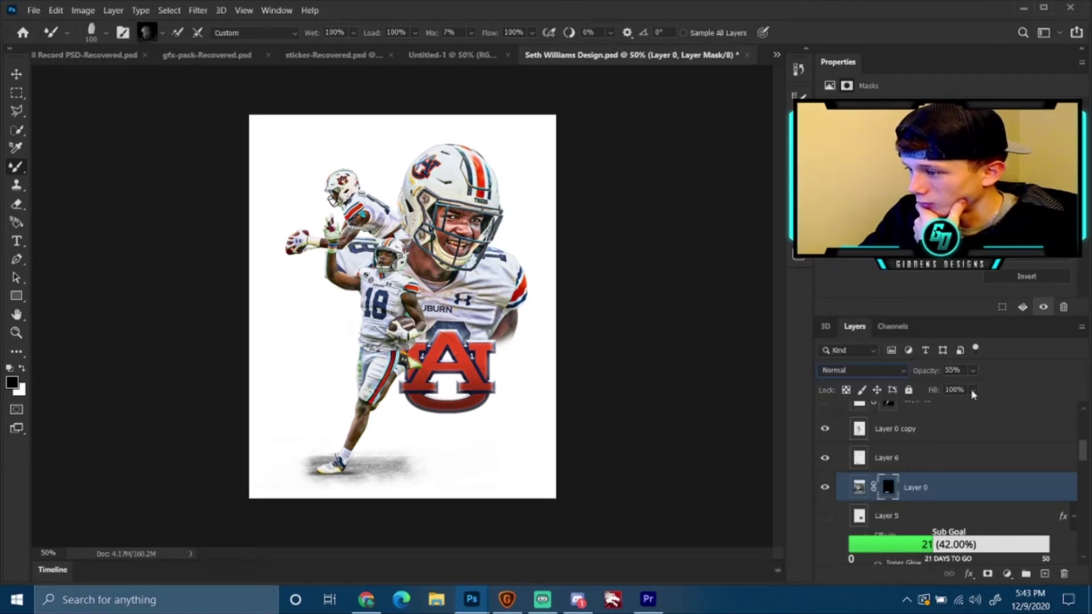
- Try lowering Layer 0's fill to 62% and 66%, and restore it to 100%
left_click_drag(988, 406, 958, 408)
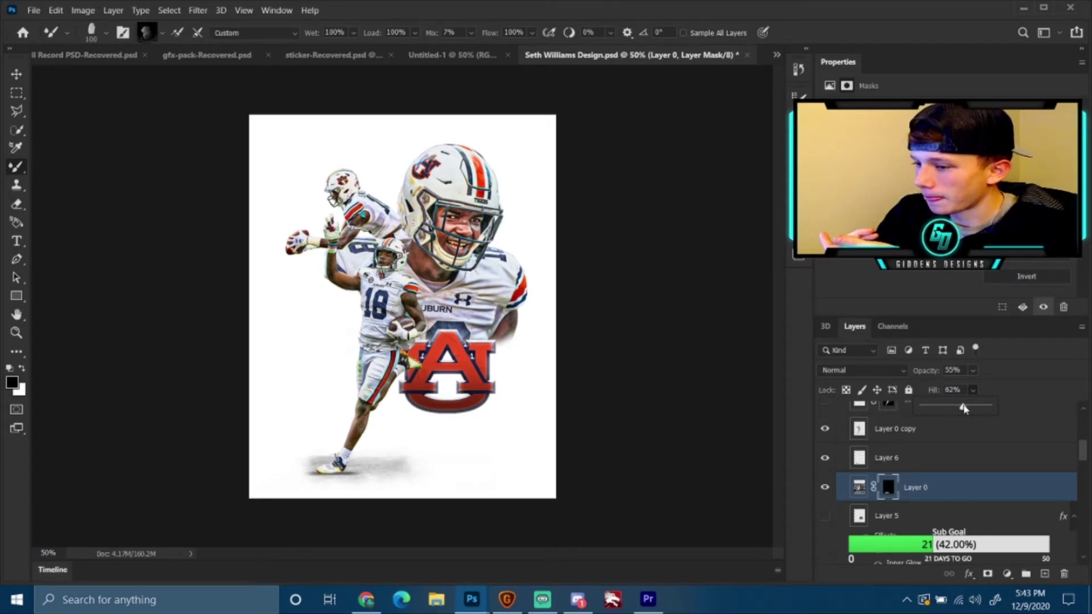
left_click_drag(966, 408, 970, 407)
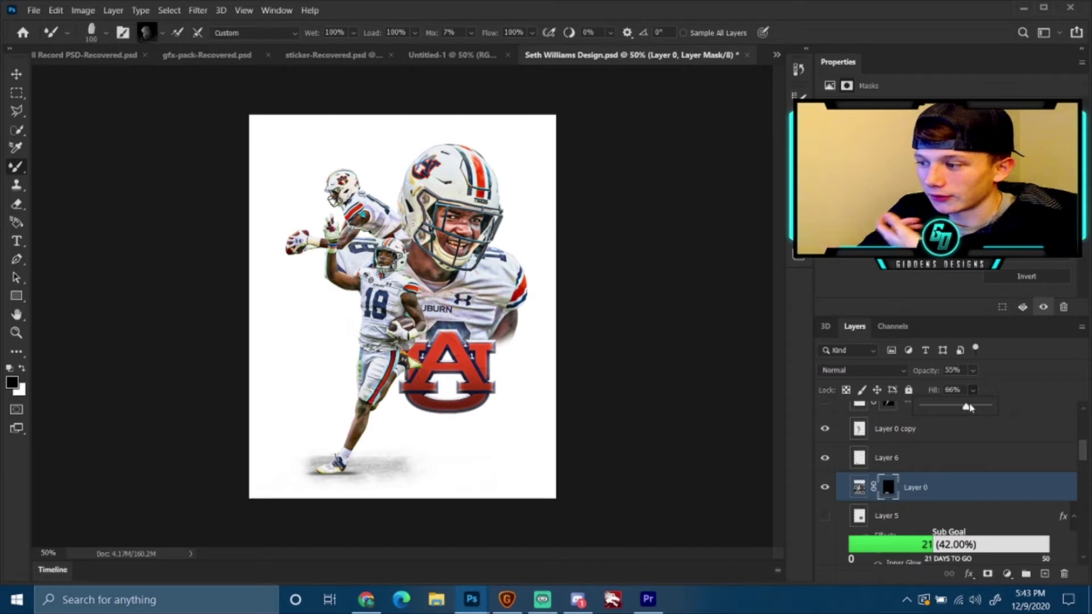
left_click(999, 408)
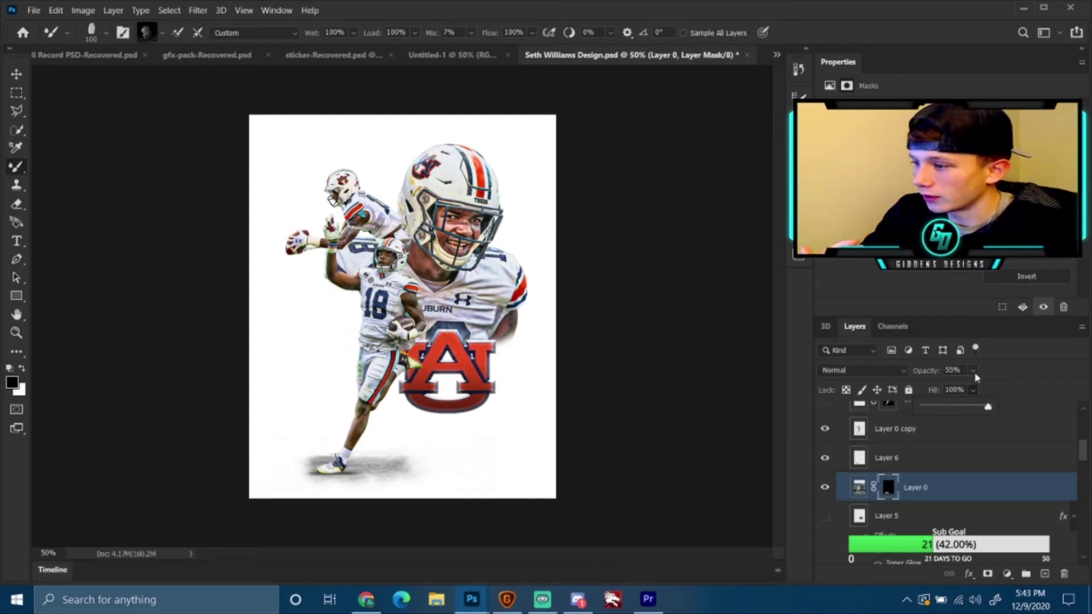
- Raise Layer 0's opacity to 100%, try its fill at 42%, and restore the fill to 100%
left_click(973, 390)
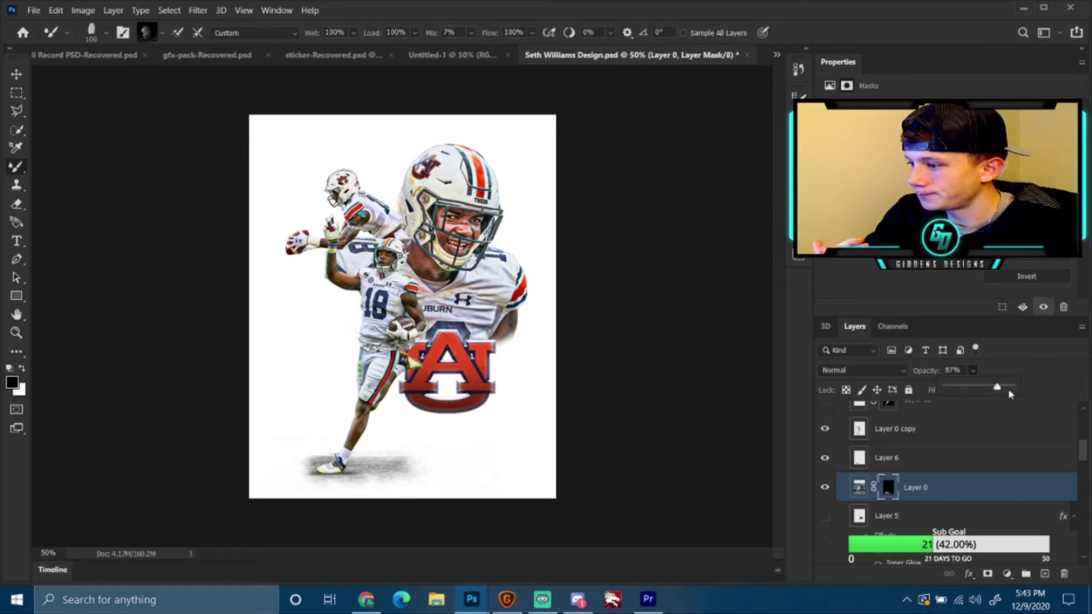
left_click(974, 372)
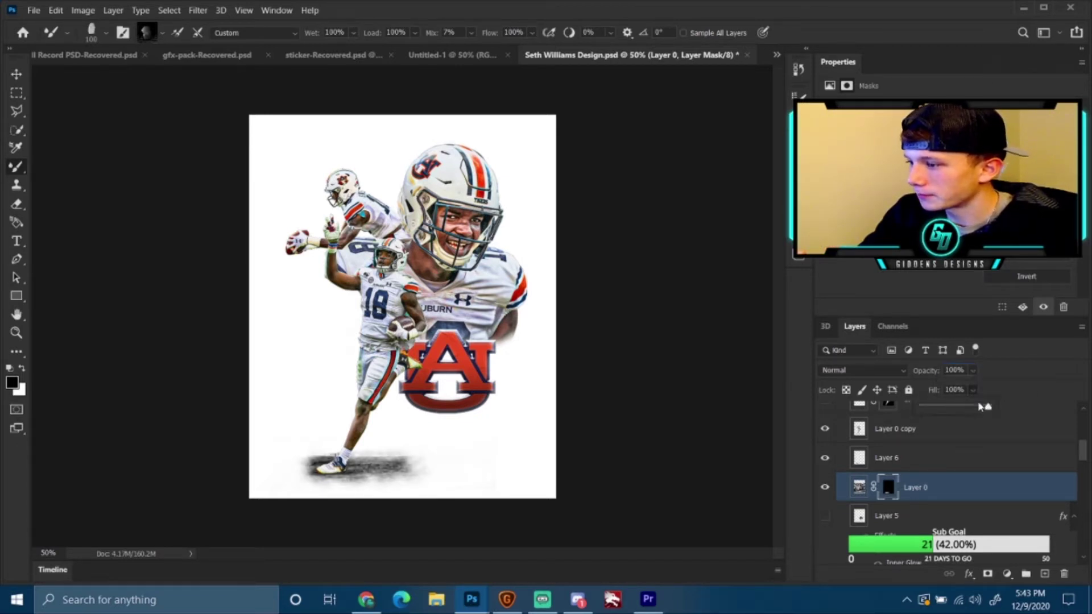
left_click_drag(977, 408, 952, 412)
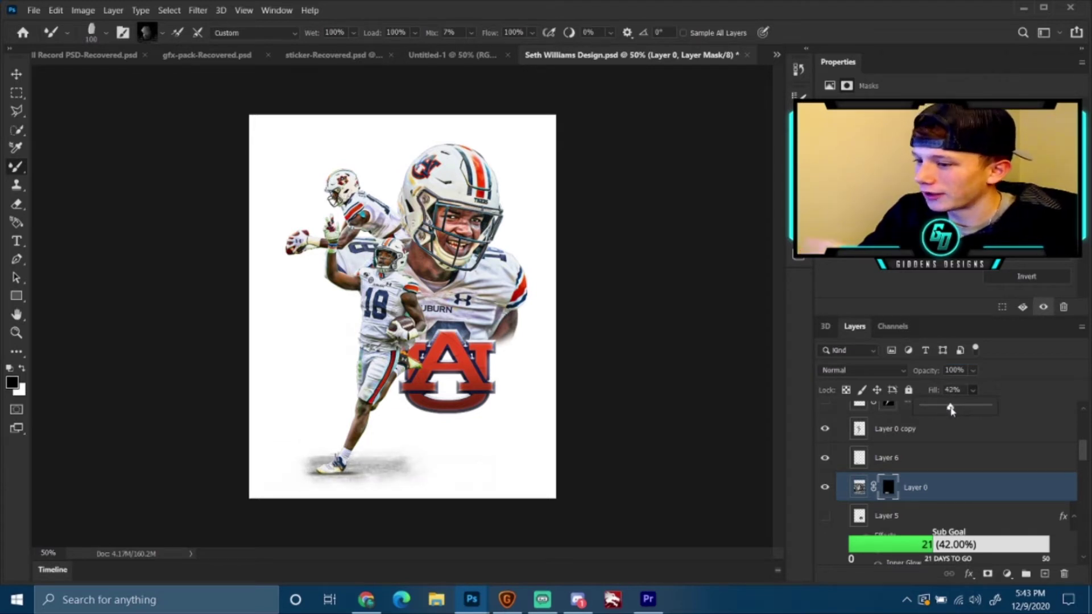
left_click_drag(954, 410, 1001, 407)
- Try the ground shadow on Layer 0 at 40% opacity, and switch to the Move tool
left_click(971, 370)
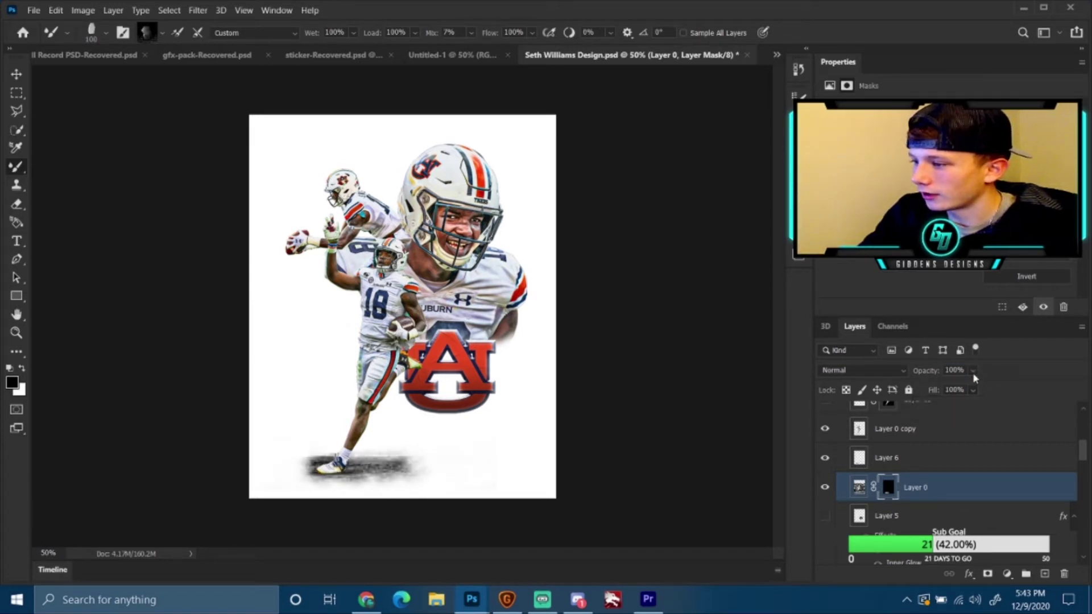
left_click(972, 370)
left_click_drag(973, 389, 952, 389)
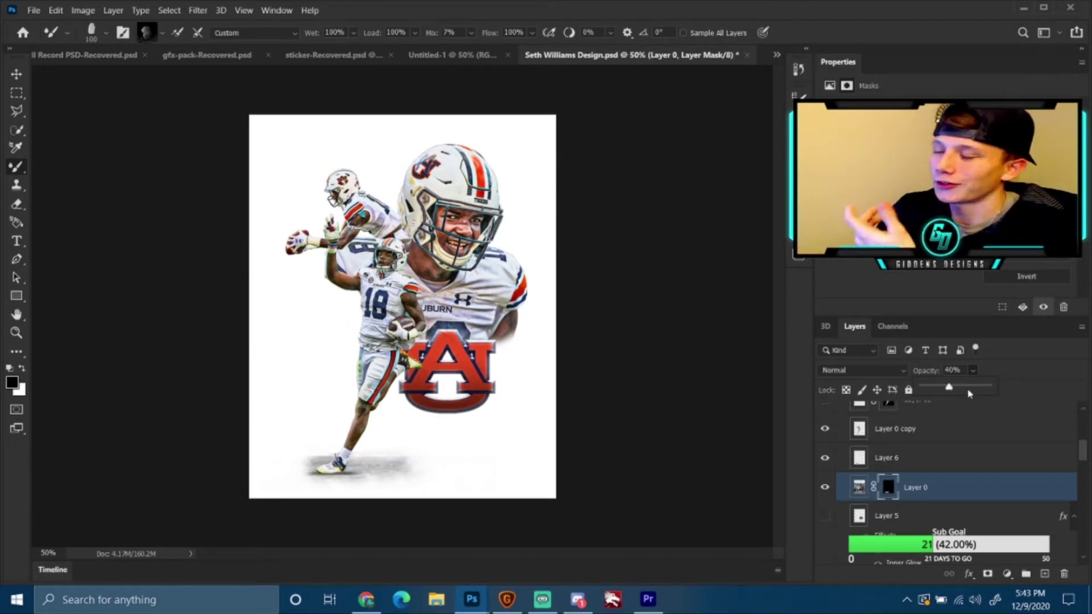
left_click(746, 383)
key("v")
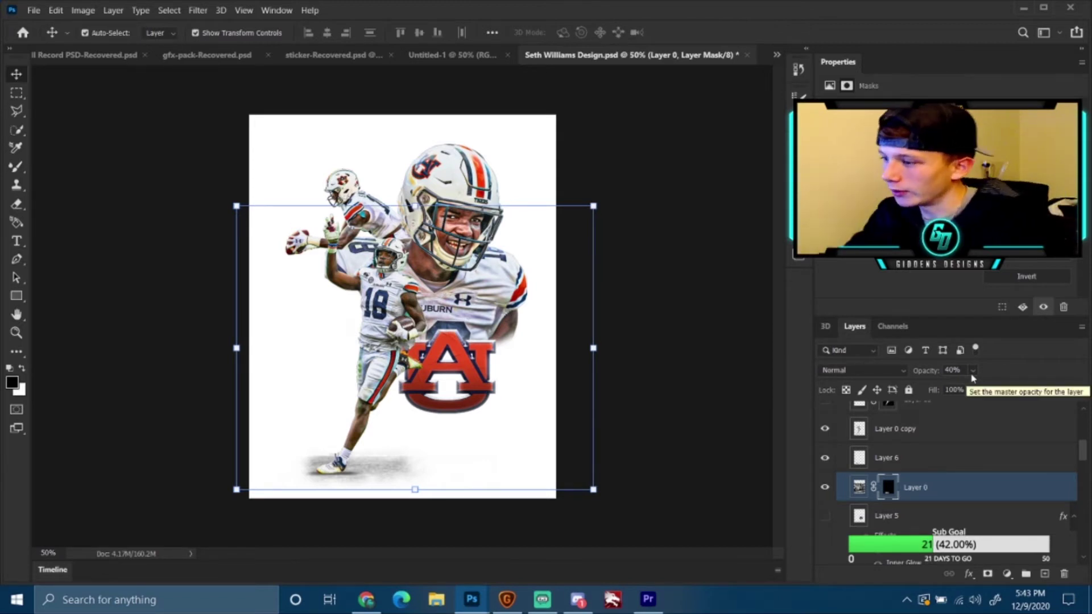
- Return Layer 0's opacity to 55% and deselect the layer
left_click(973, 372)
left_click(1017, 370)
left_click(974, 372)
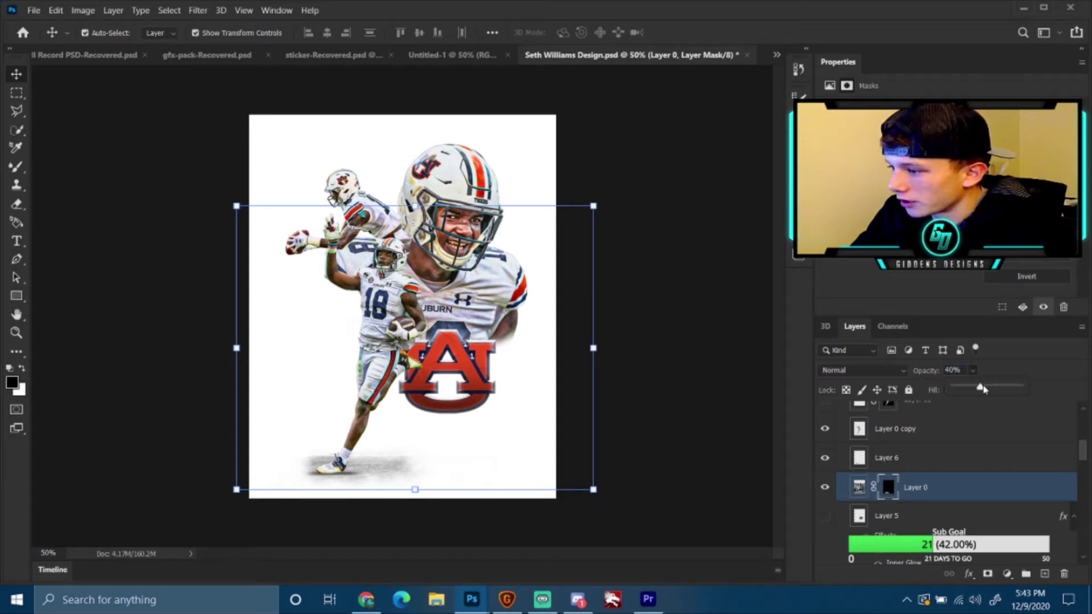
left_click_drag(988, 390, 988, 389)
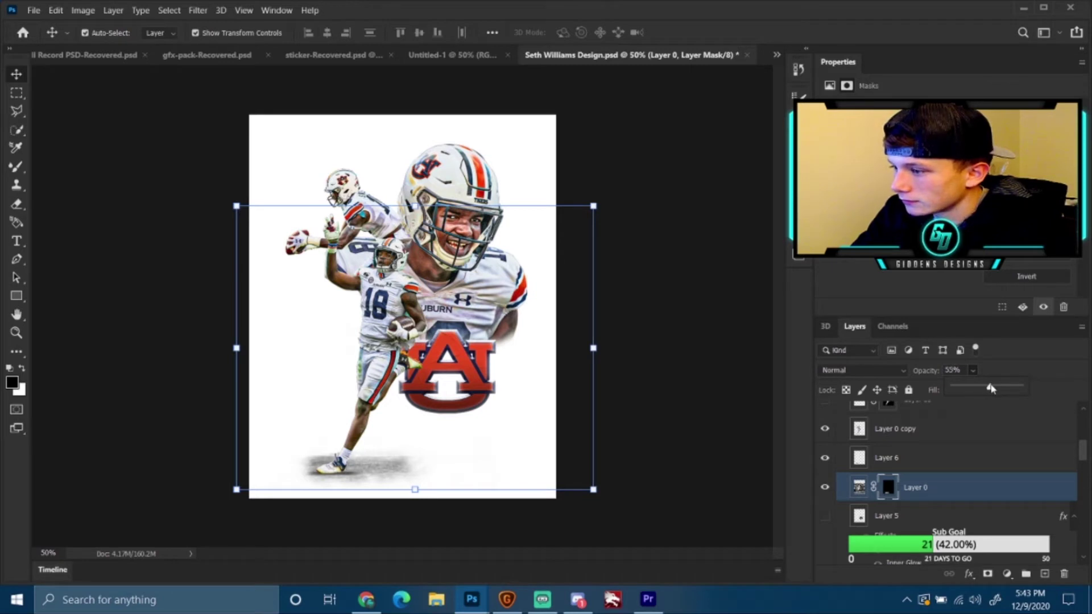
left_click(716, 422)
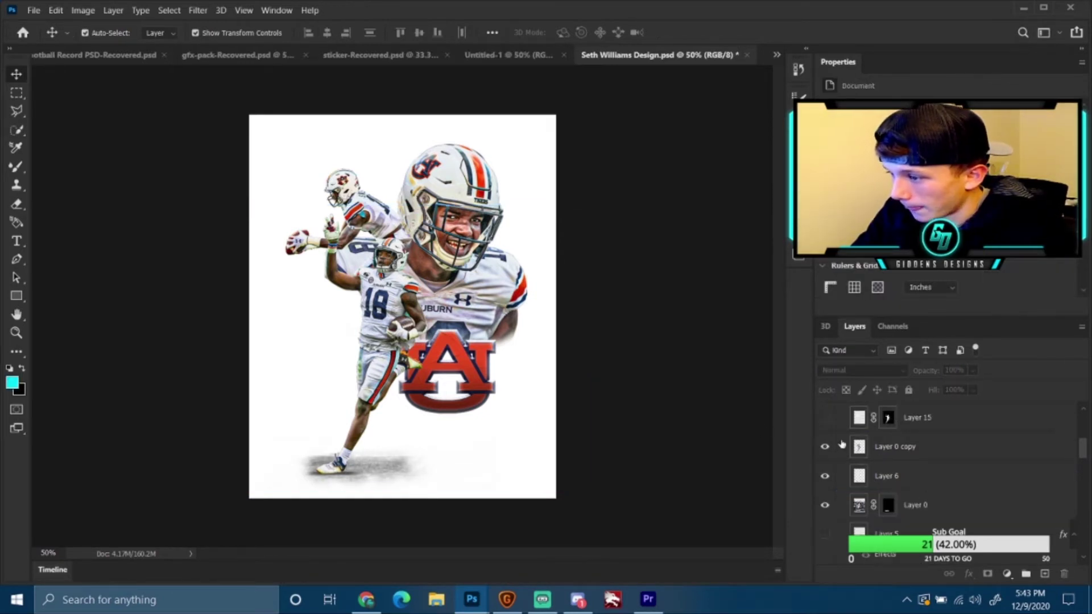
- Select Layer 18 over the Auburn logo and compare the logo's shading with that layer hidden and shown
scroll(910, 455, "up", 1)
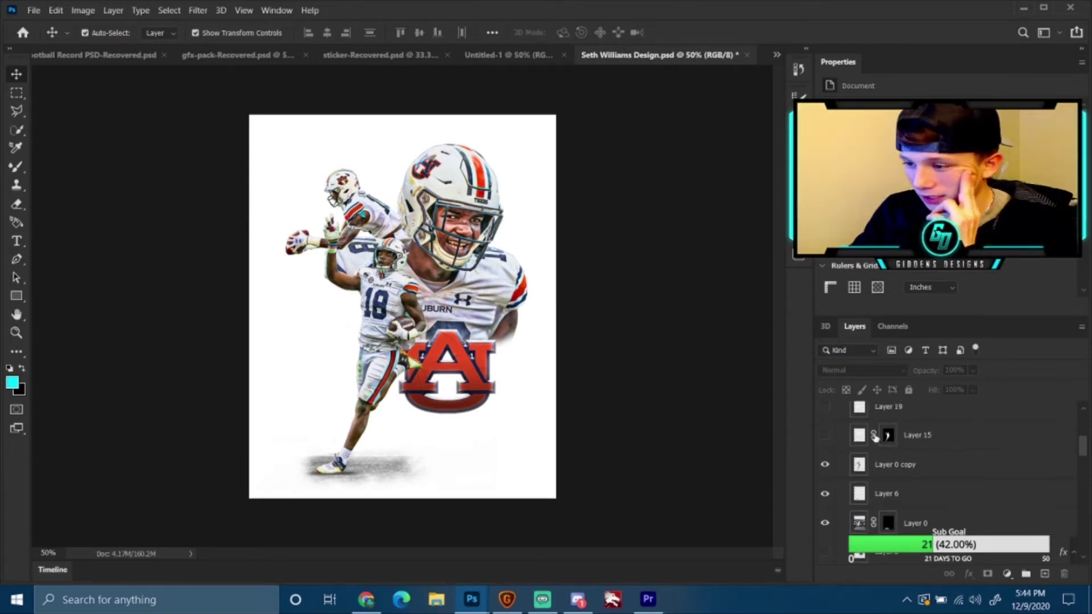
scroll(877, 462, "down", 1)
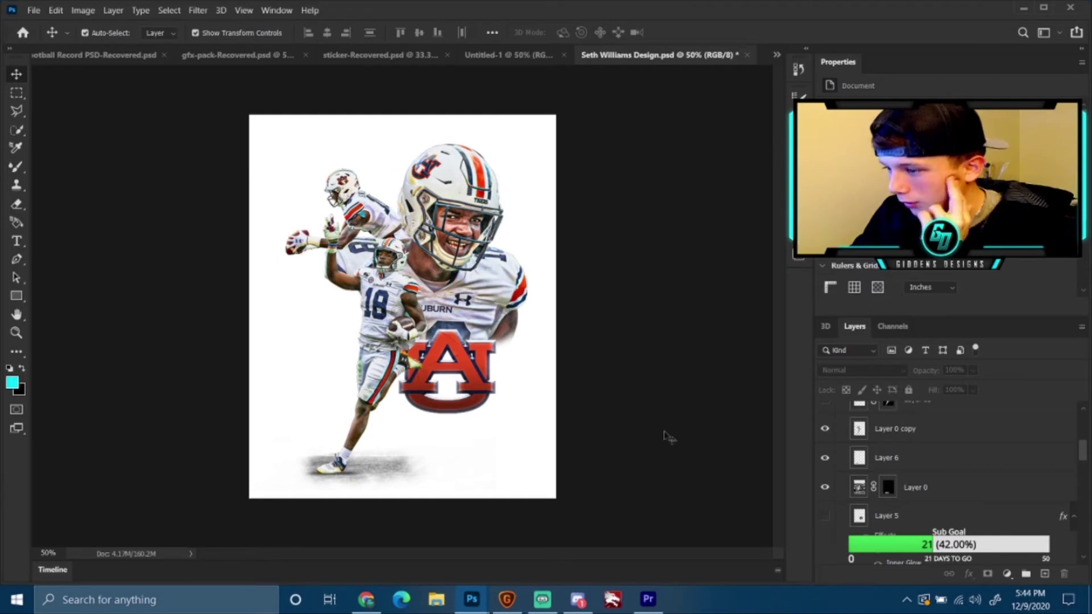
left_click(469, 376)
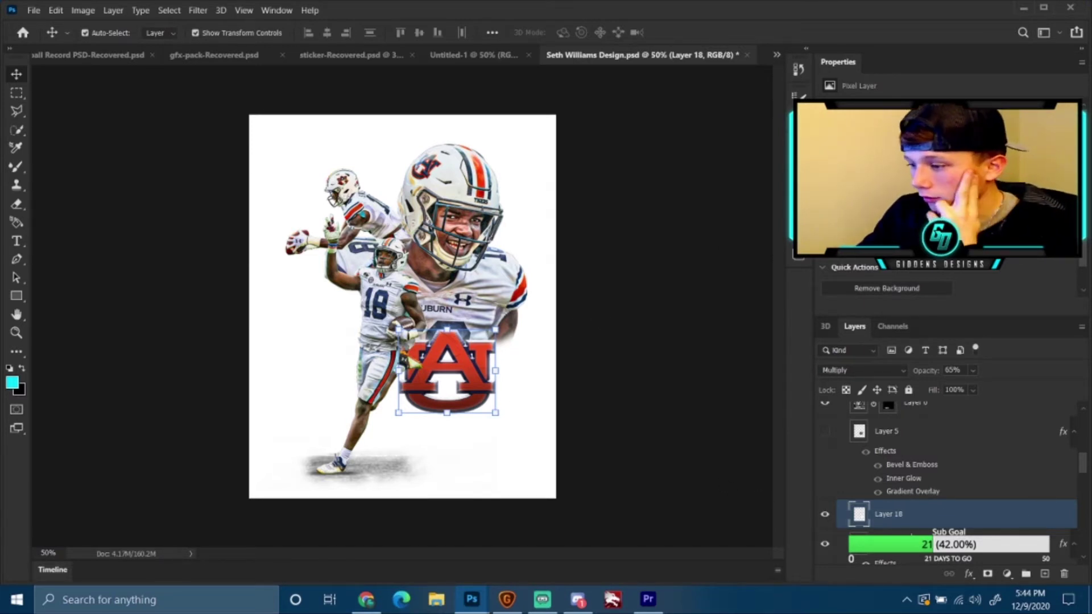
scroll(883, 519, "down", 2)
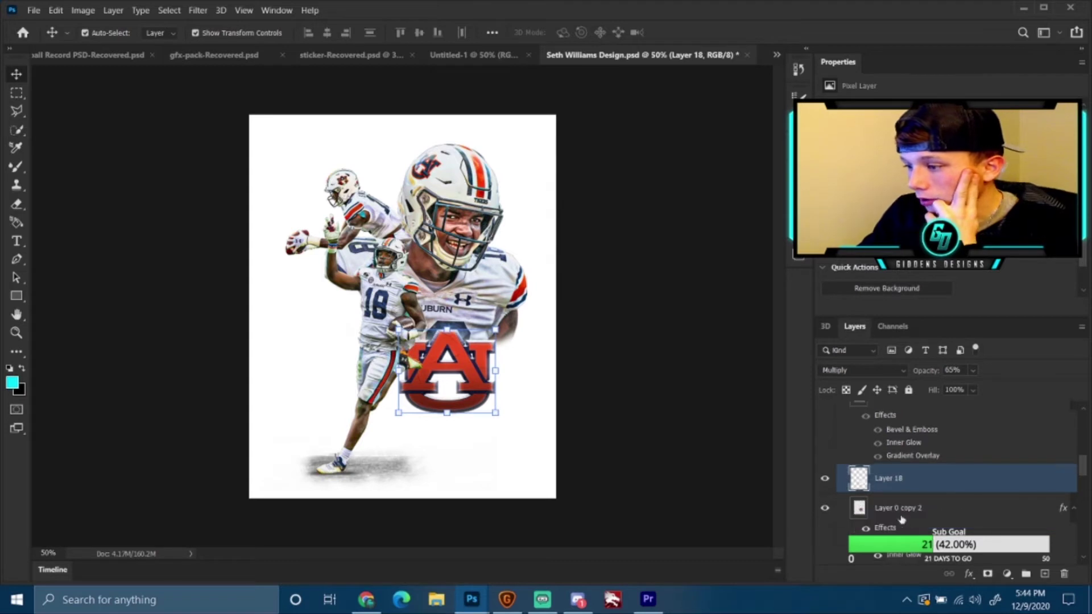
left_click(824, 481)
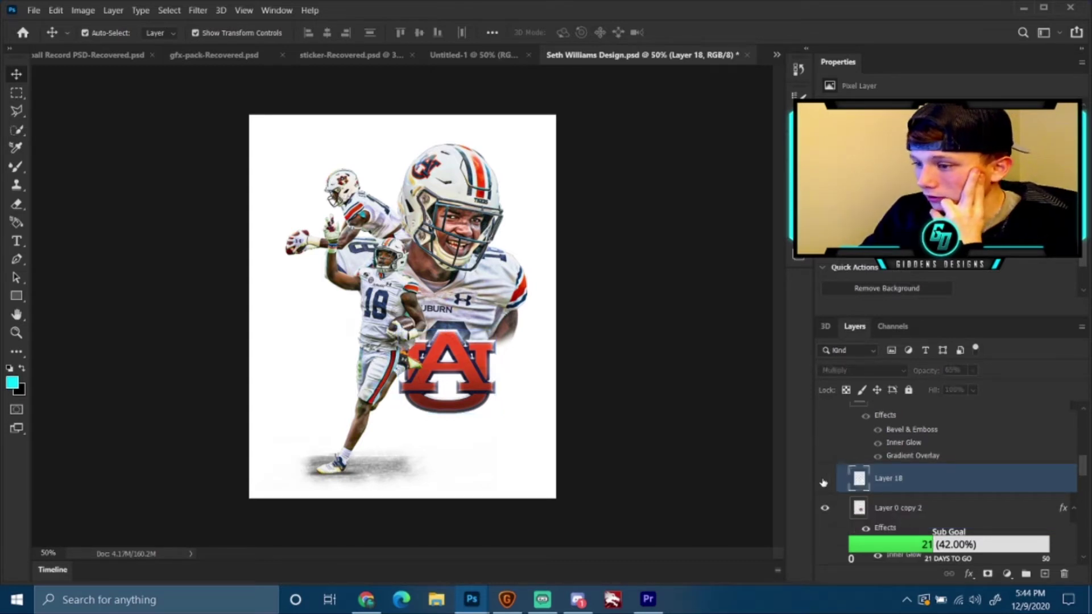
left_click(824, 482)
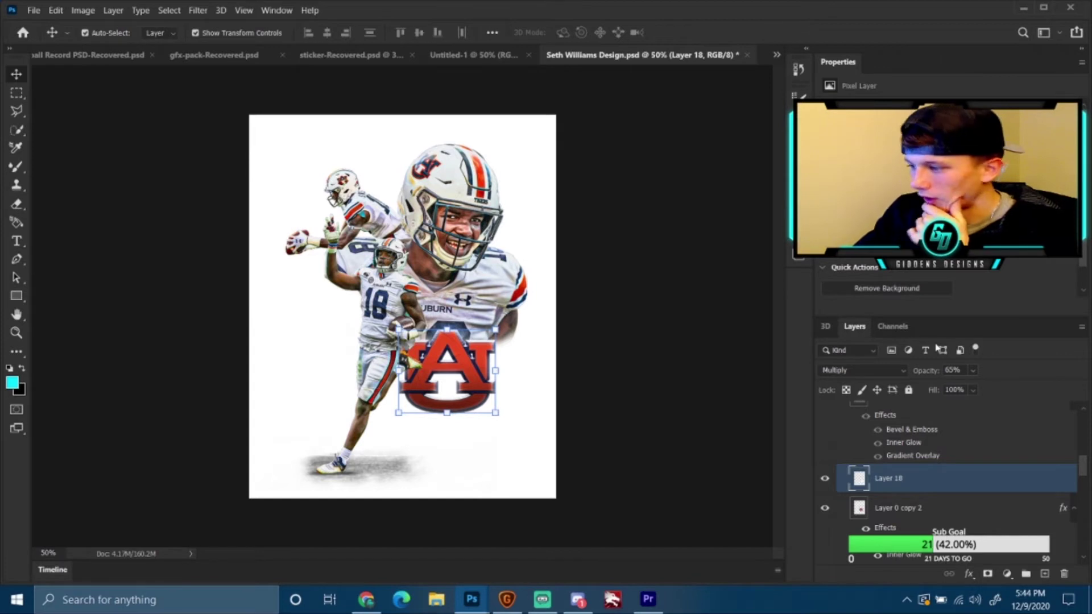
left_click(969, 373)
left_click(994, 365)
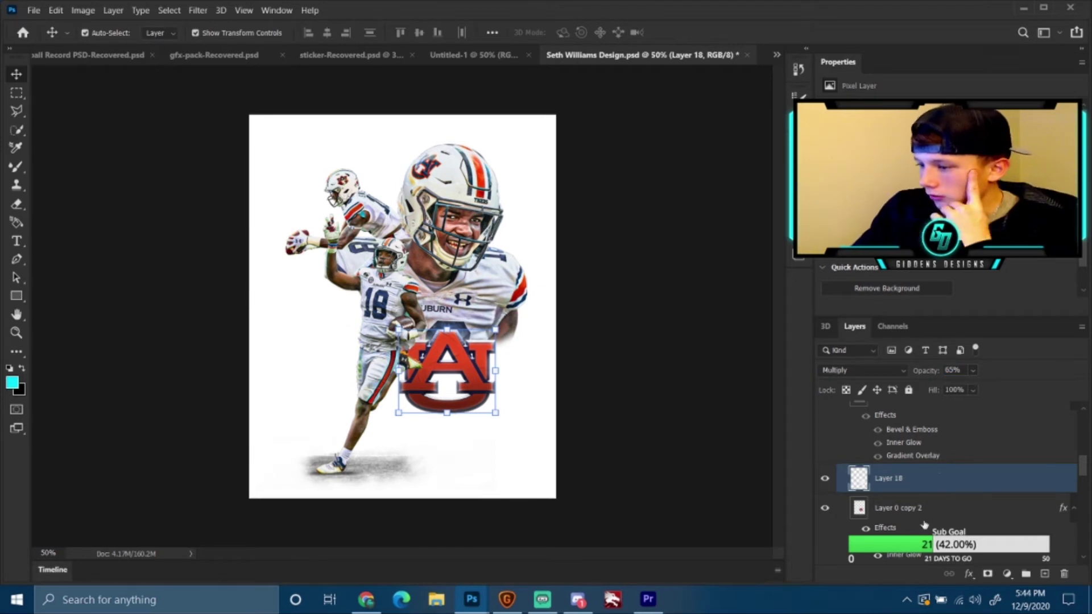
- Examine the layer stack below Layer 18, from the logo and player cutout layers down to the name text layers
scroll(890, 521, "down", 2)
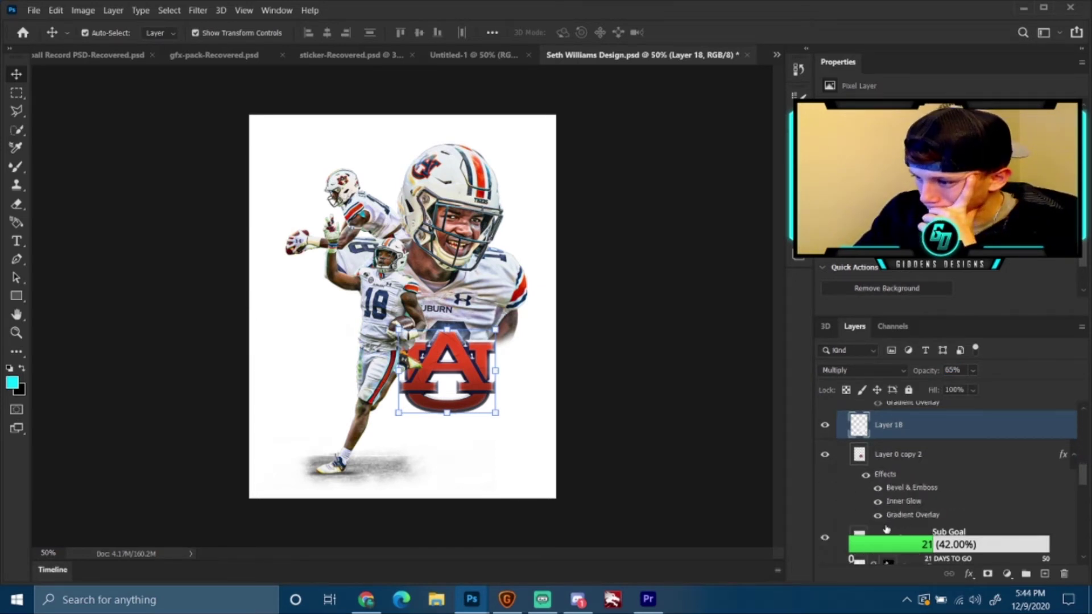
scroll(886, 529, "down", 1)
left_click(892, 526)
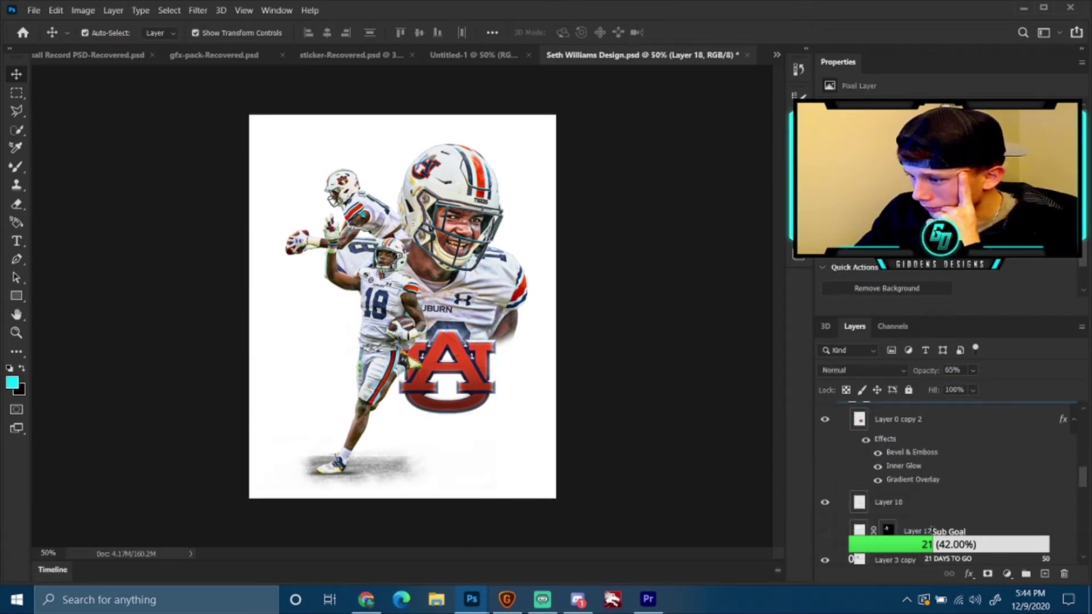
scroll(931, 512, "down", 1)
left_click(931, 493)
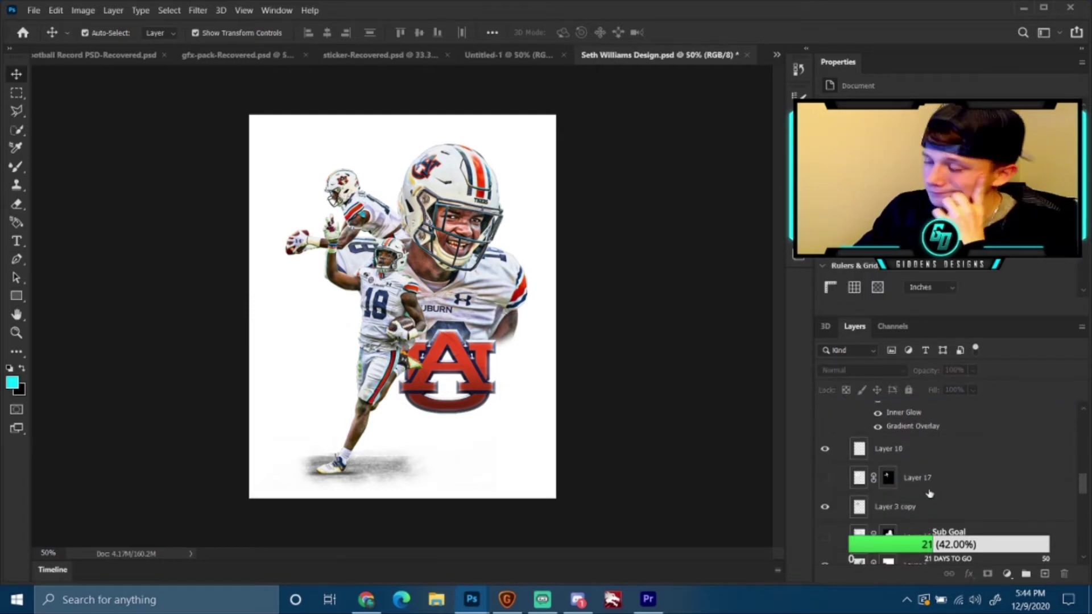
scroll(887, 501, "down", 5)
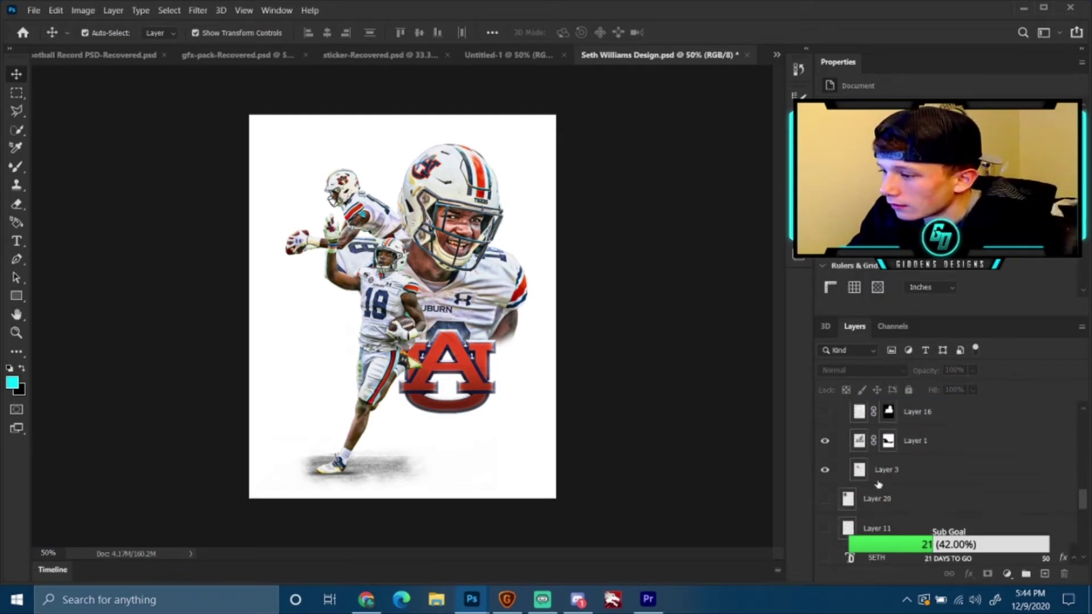
scroll(873, 481, "down", 3)
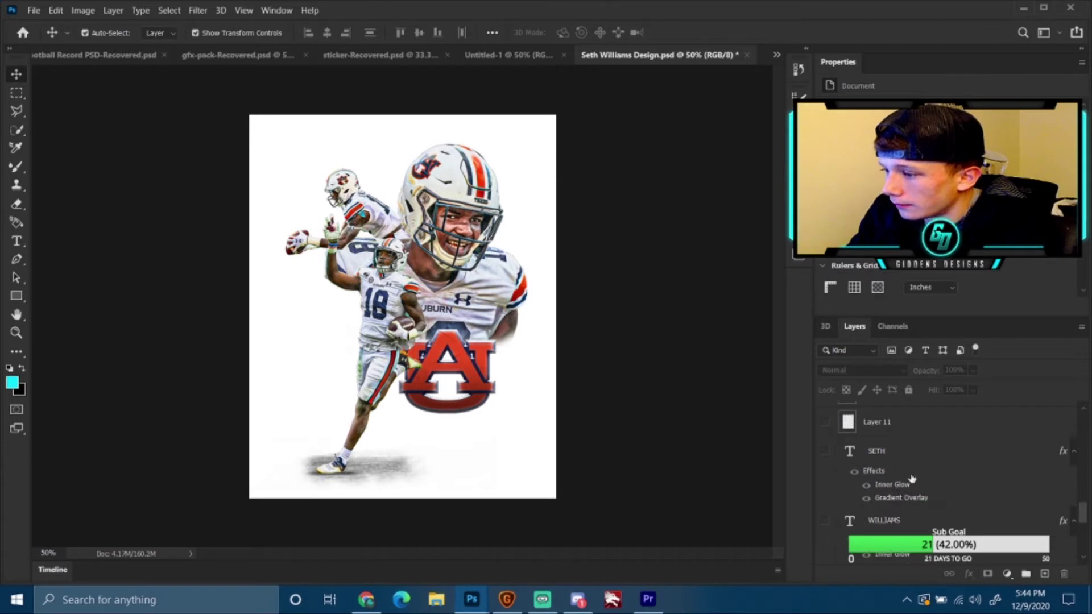
scroll(958, 506, "down", 3)
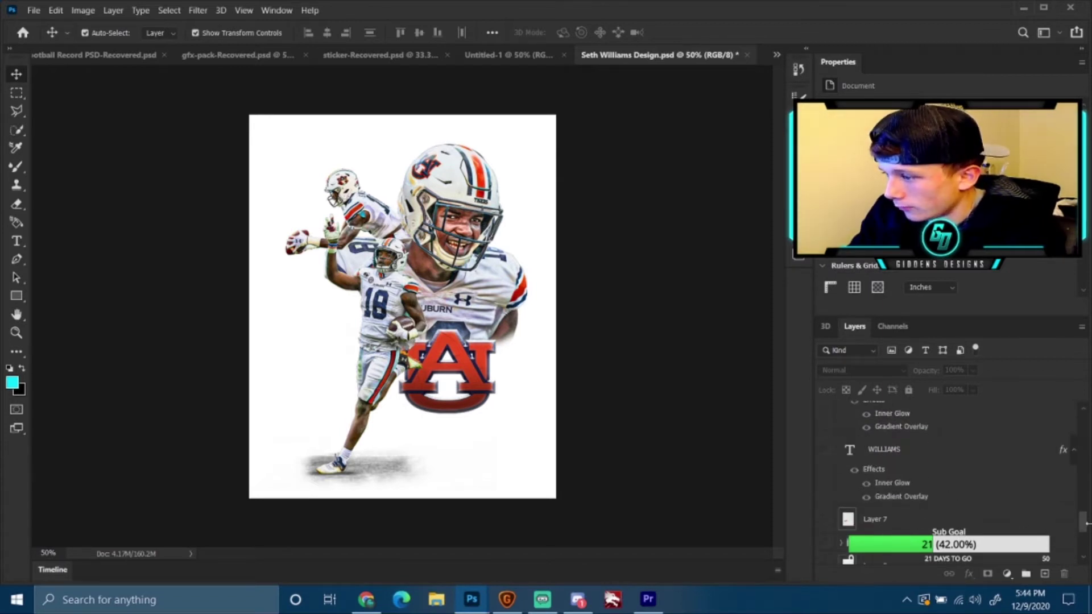
- Show the grey background texture on Layer 2, near the end of the layer stack, and select that layer
left_click_drag(1083, 526, 1084, 563)
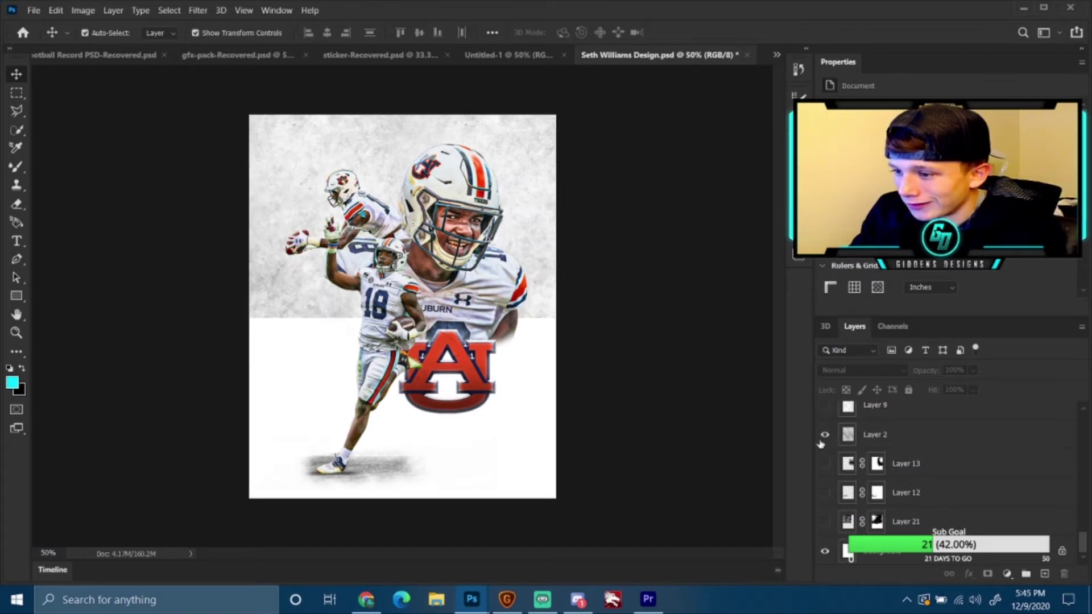
left_click(857, 435)
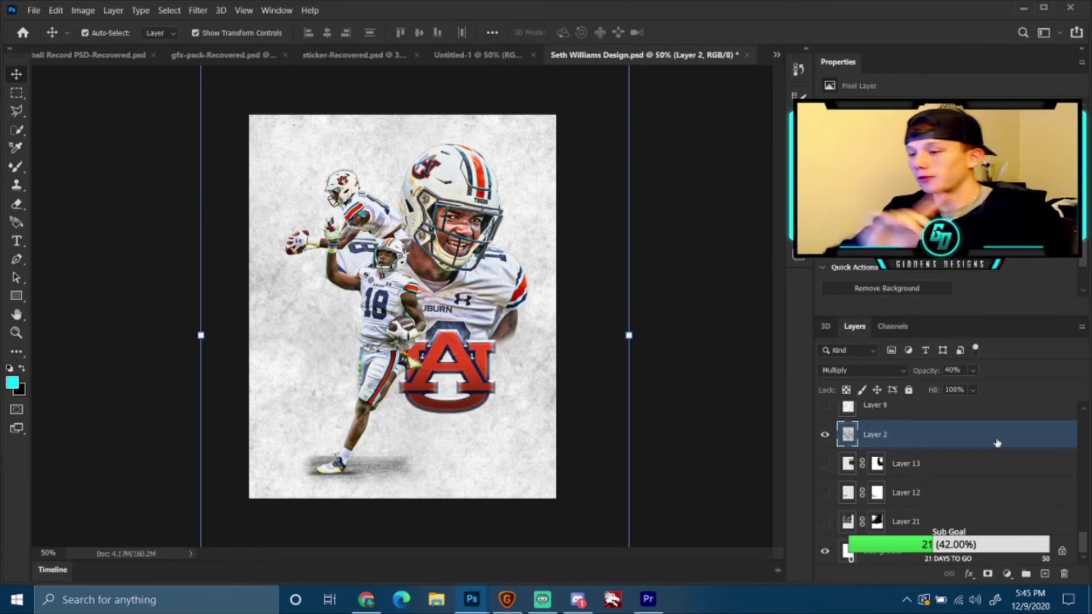
key("shift+alt+n")
- Select the foot shadow on Layer 6 and review its Free Transform options, such as Skew, Distort and Perspective
left_click(345, 478)
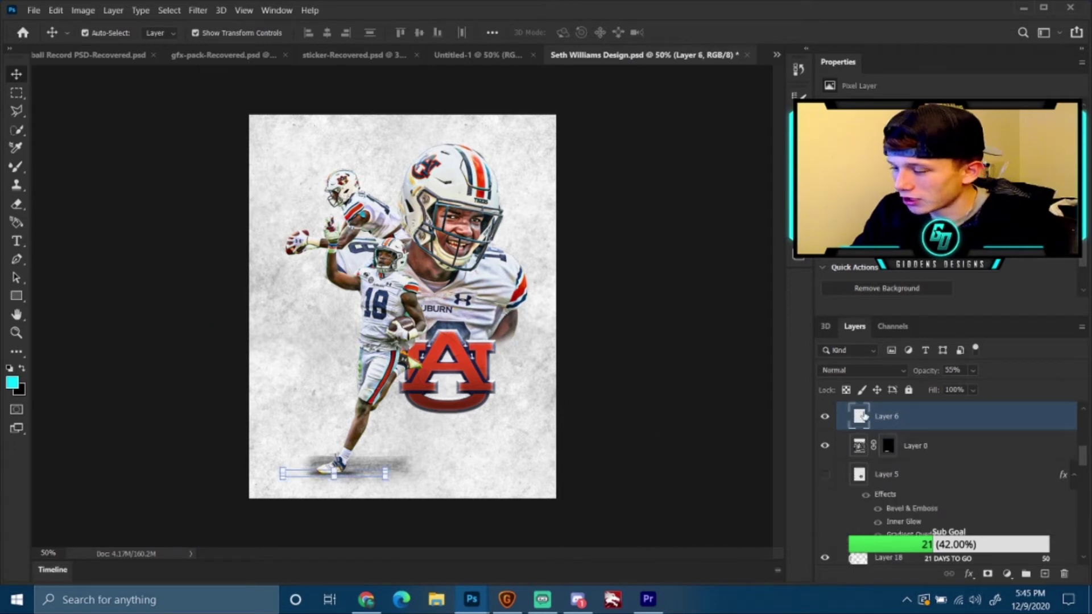
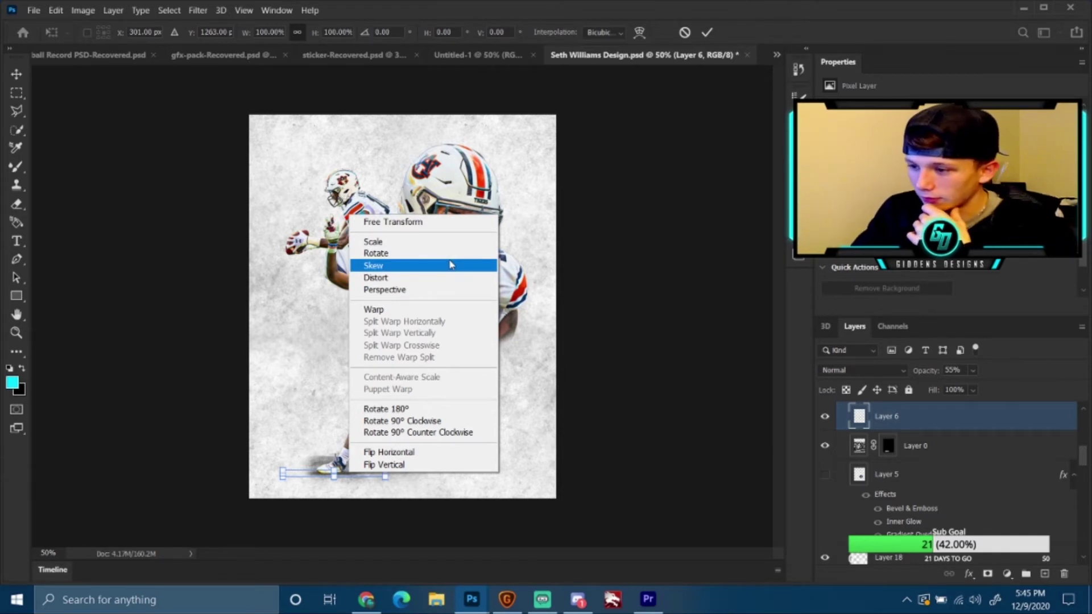
right_click(324, 471)
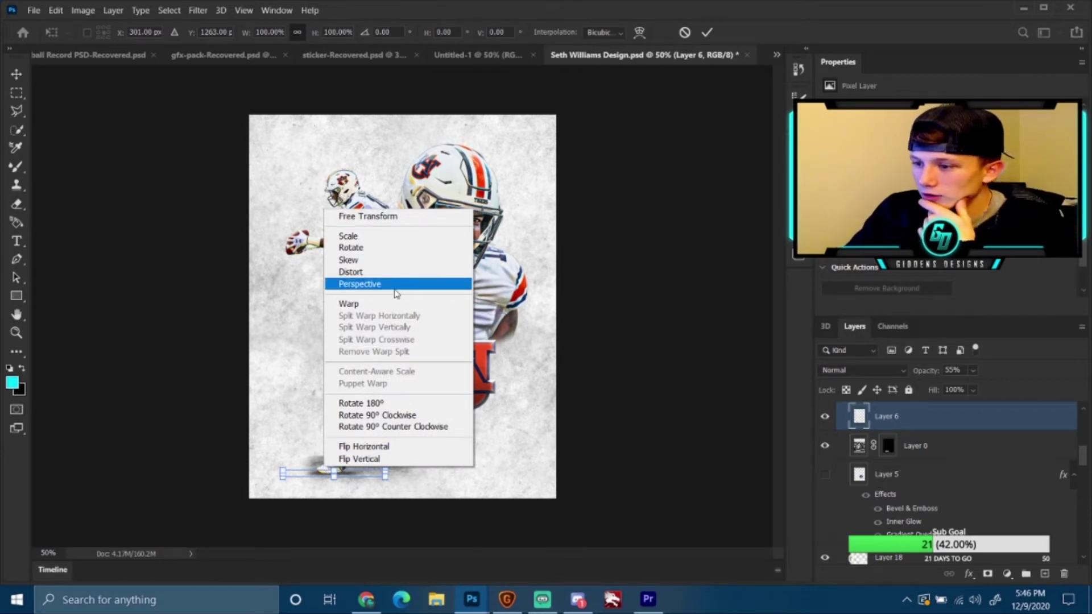
left_click(23, 169)
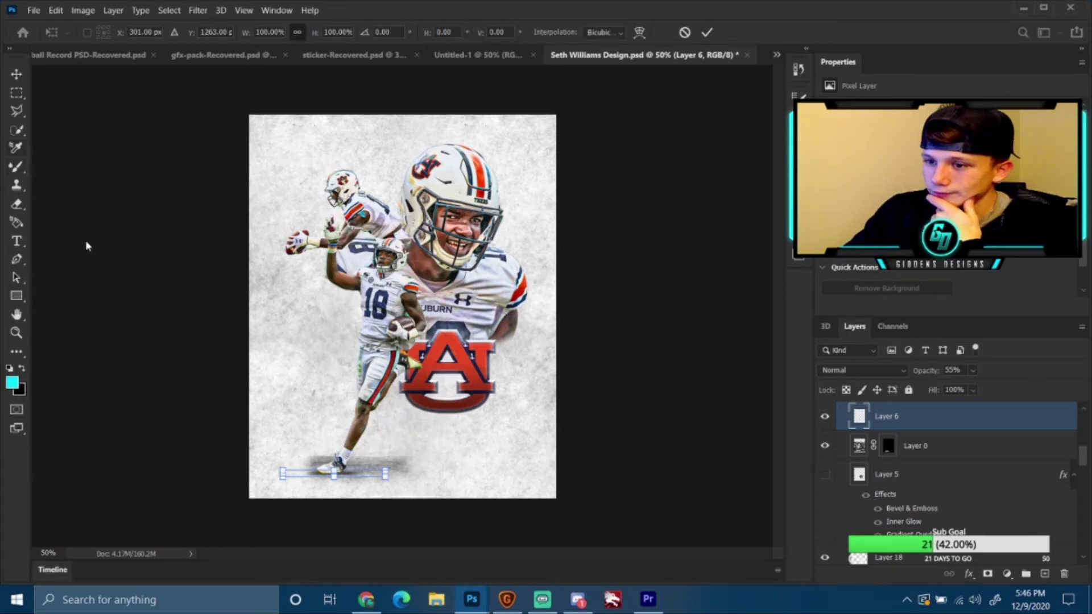
- Activate the Brush tool and flatten its round tip into a horizontal ellipse with a 0° angle
left_click(17, 169)
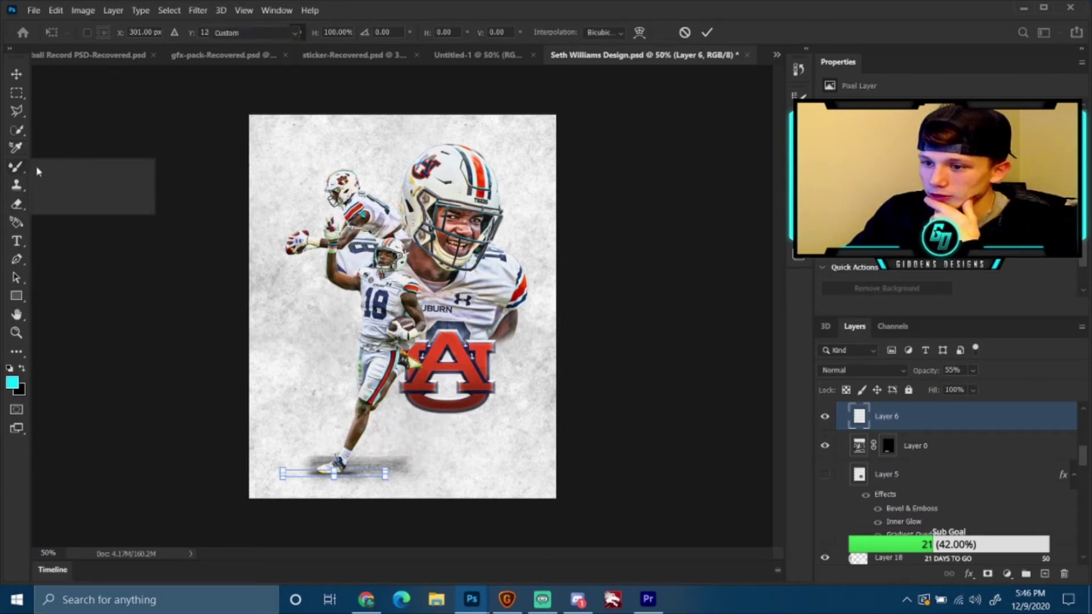
right_click(28, 170)
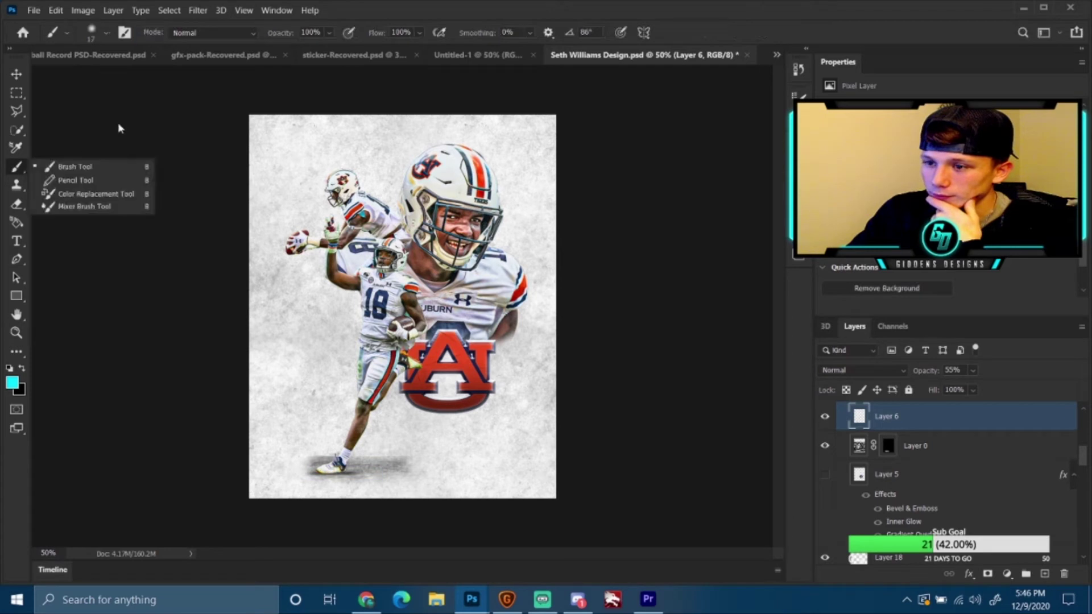
left_click(60, 166)
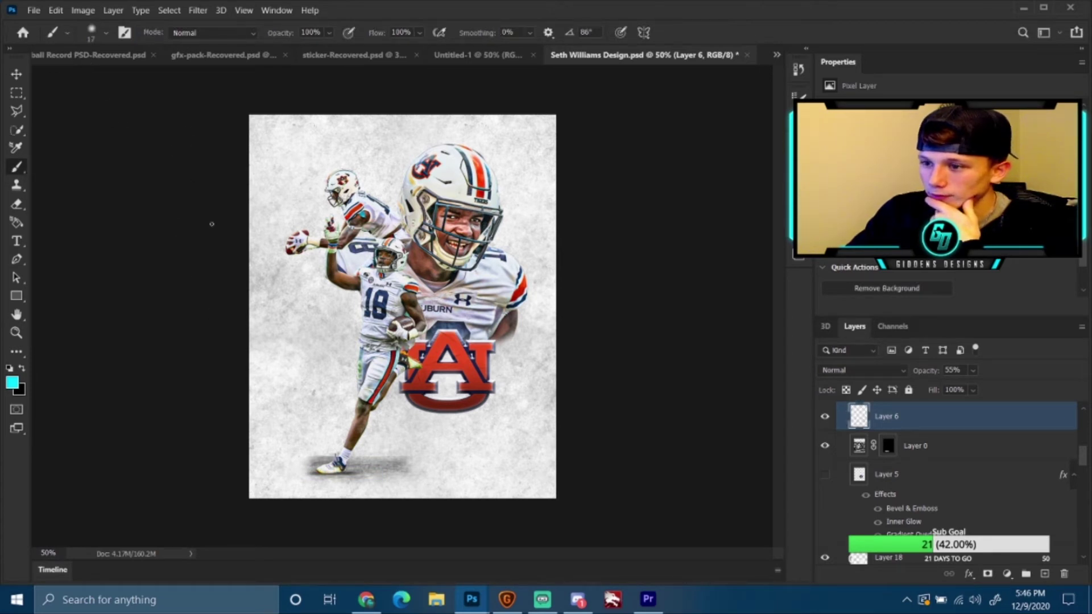
right_click(271, 221)
left_click_drag(344, 258, 367, 261)
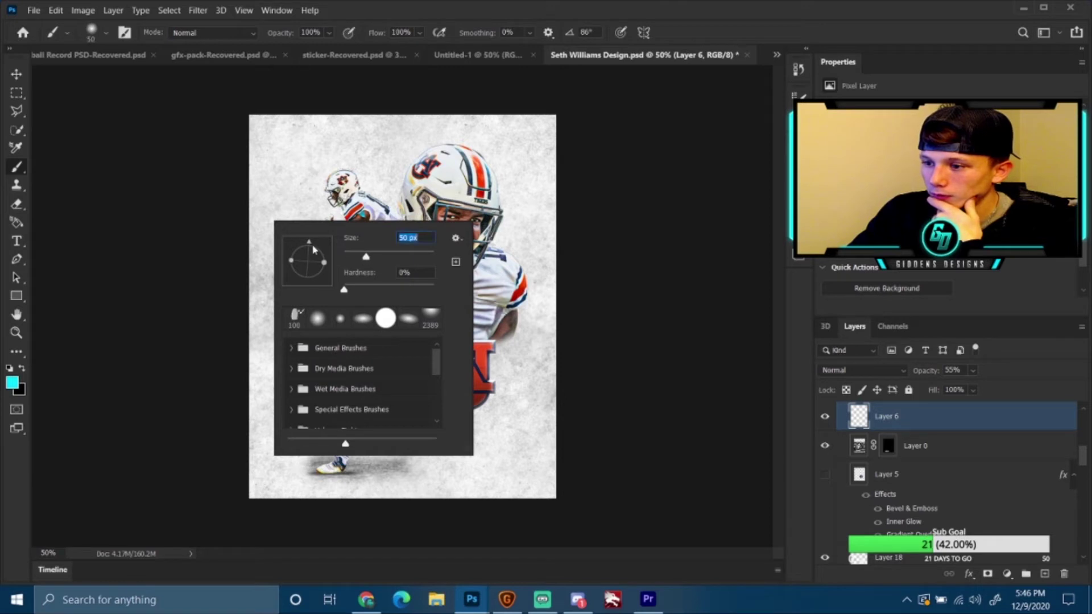
mouse_move(294, 262)
left_mouse_down()
mouse_move(313, 248)
mouse_move(322, 261)
left_mouse_up()
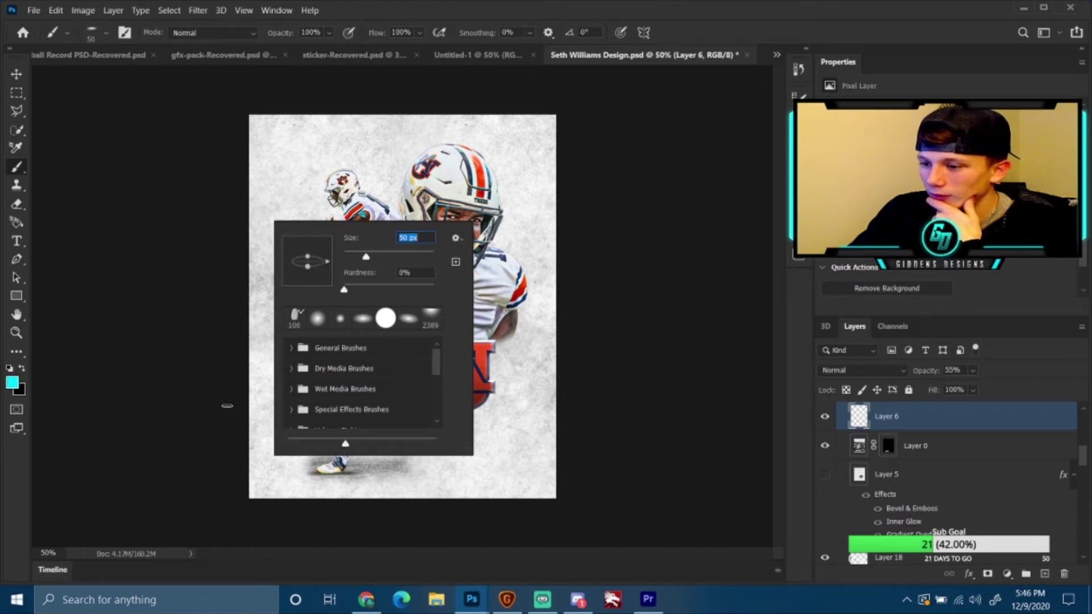
- Enlarge the flattened brush to 143 px and dab a black shadow under the running player's foot on Layer 6
left_click(382, 255)
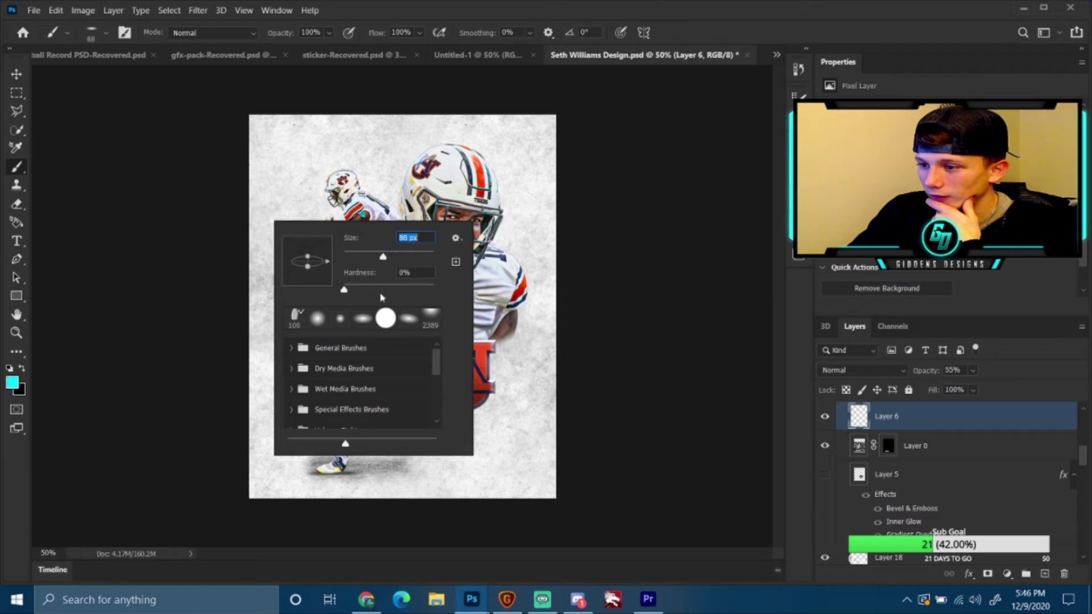
left_click(399, 256)
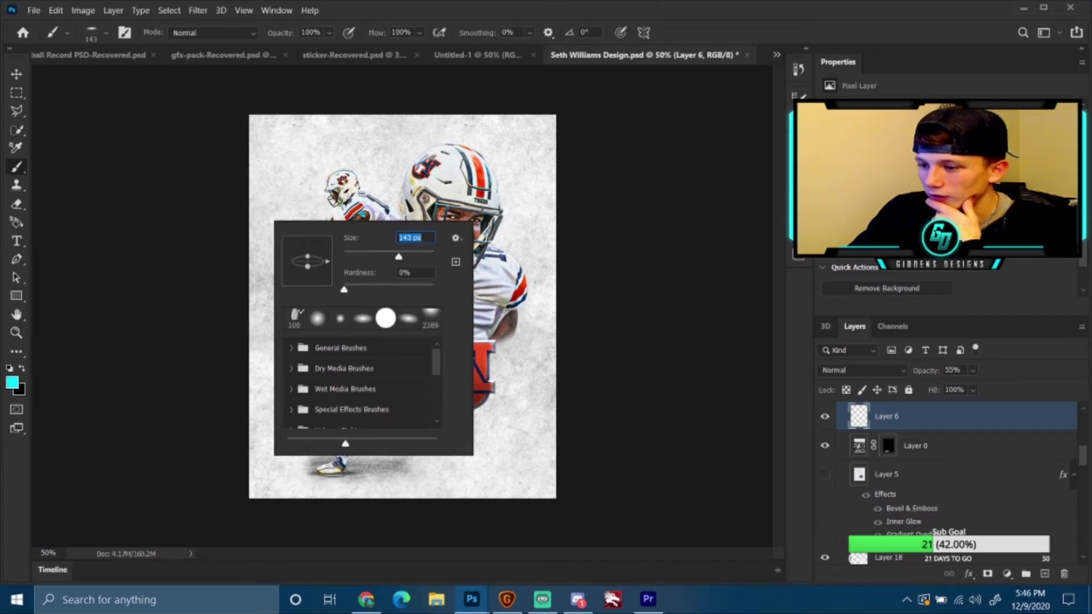
key("Return")
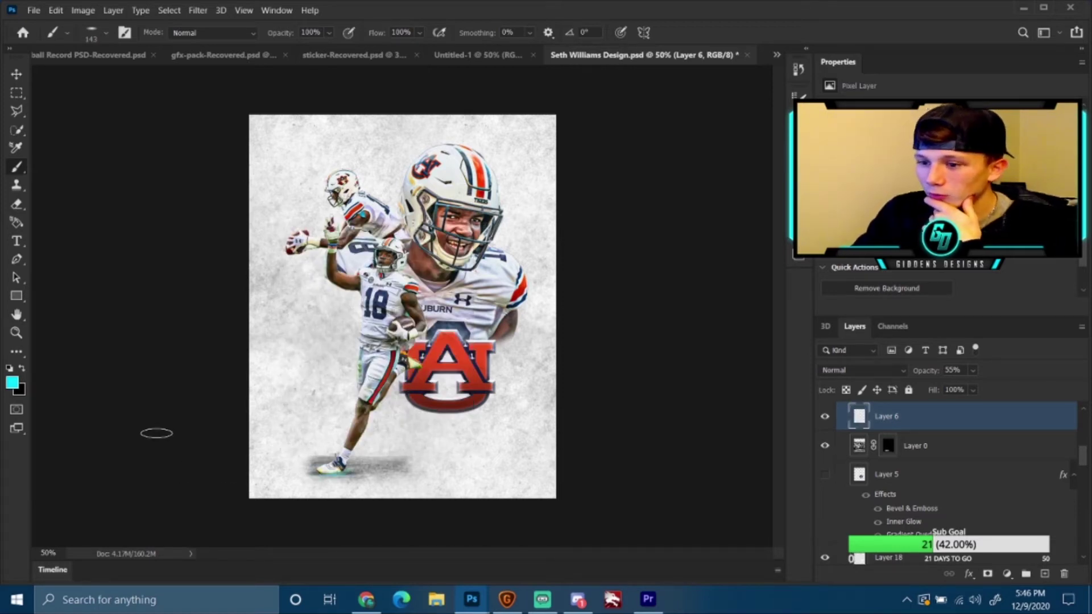
left_click(23, 369)
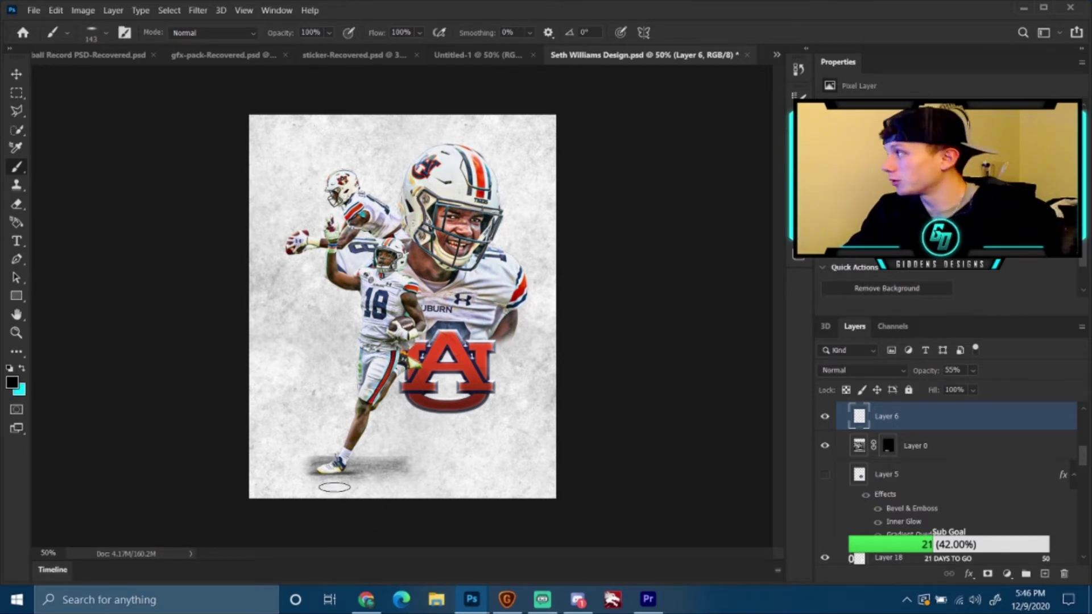
left_click_drag(331, 474, 327, 472)
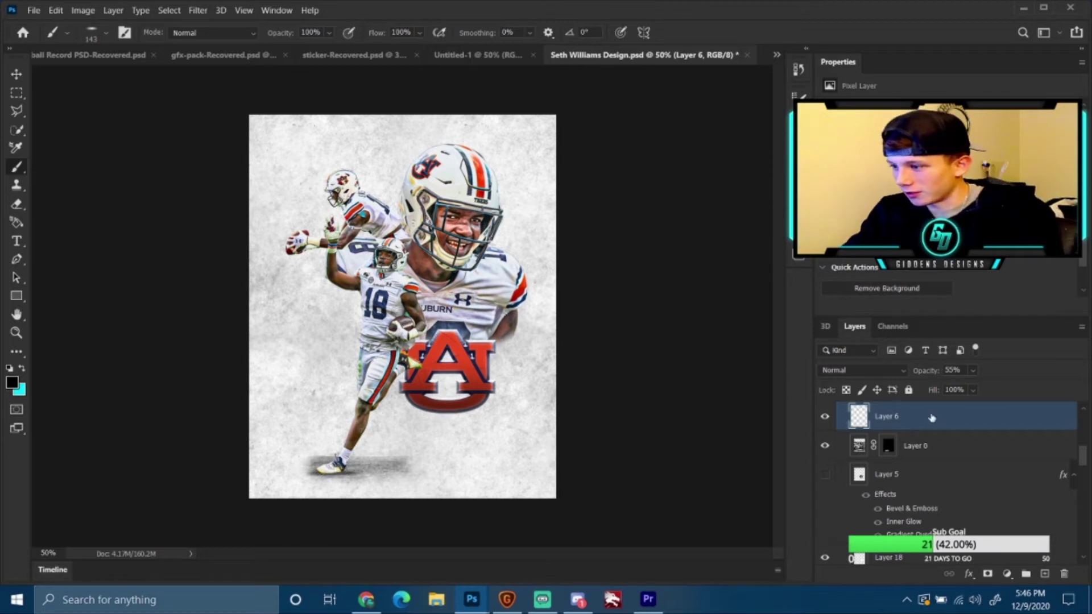
- Add a new layer above Layer 6, hide Layer 6, paint a test shadow under the foot and set the new layer's opacity to 60%
scroll(860, 426, "up", 2)
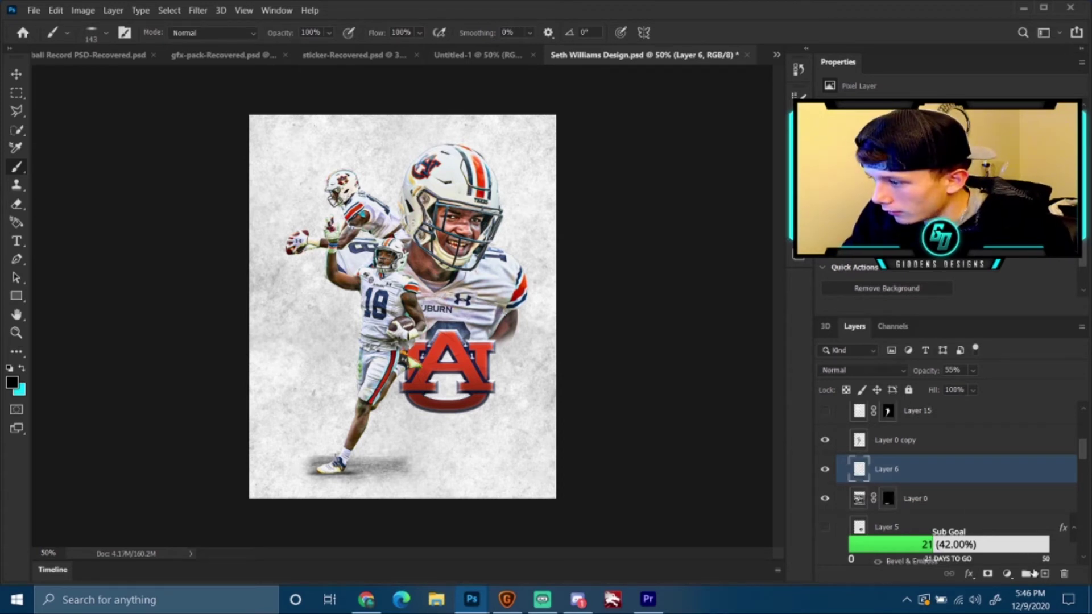
left_click(1044, 573)
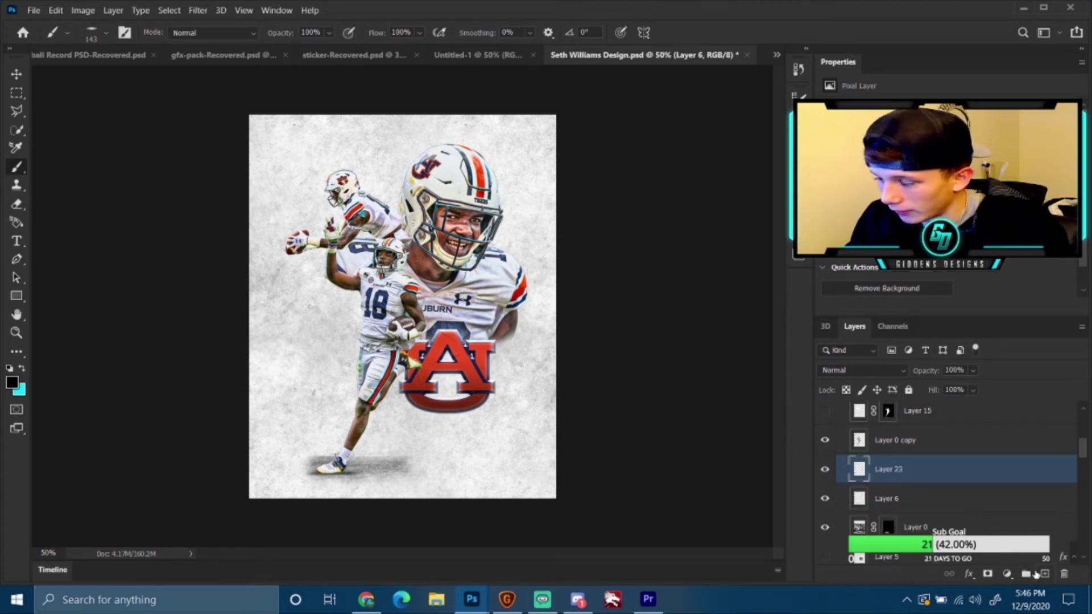
left_click(825, 498)
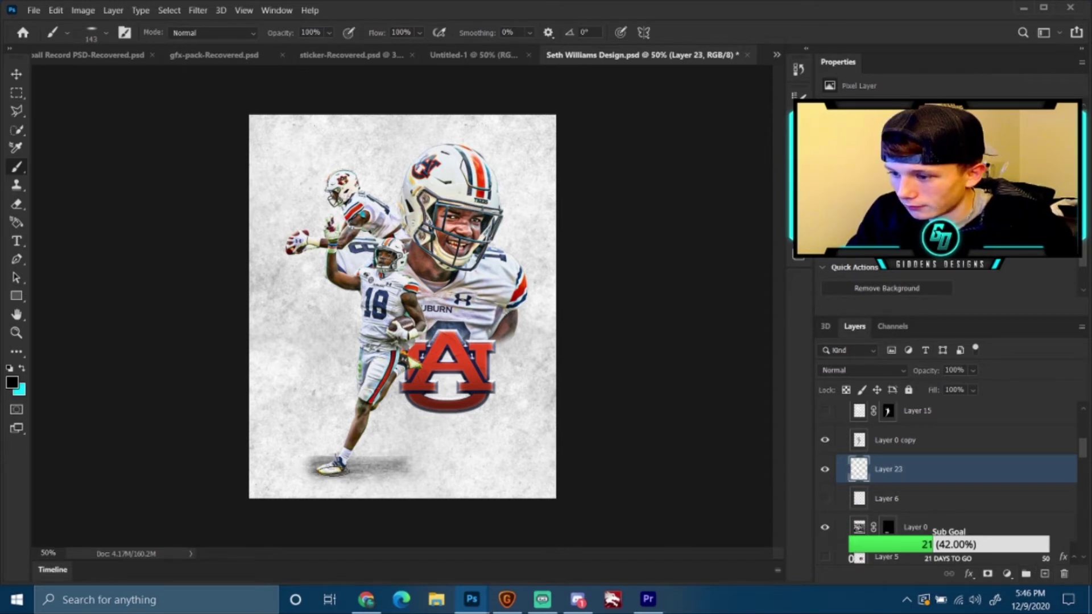
left_click(973, 371)
left_click_drag(966, 389, 961, 389)
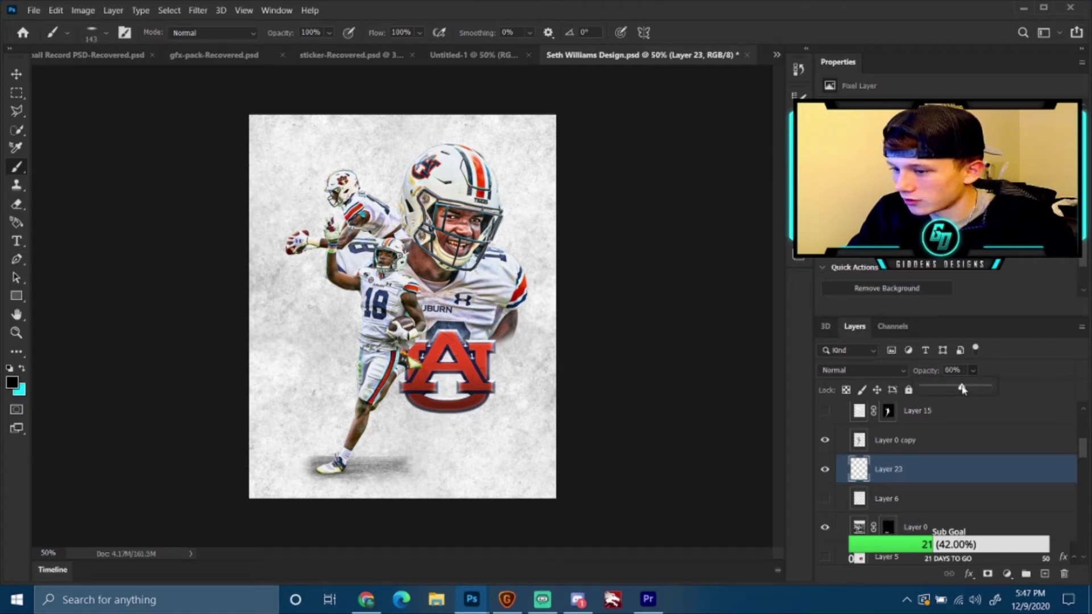
- Bring back the original foot shadow on Layer 6 and delete the test shadow layer above it
left_click(825, 470)
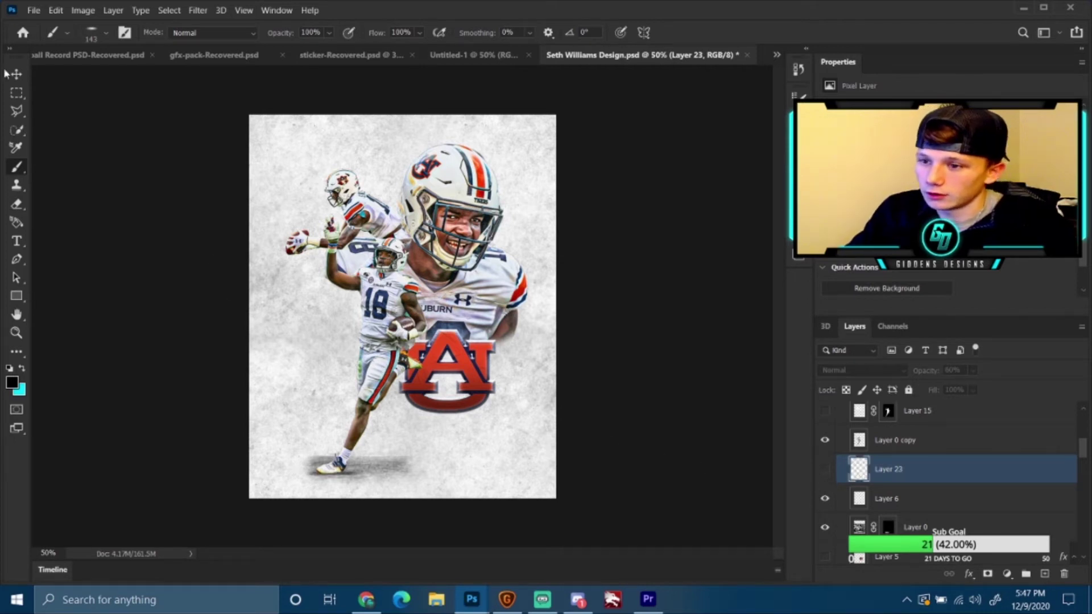
key("v")
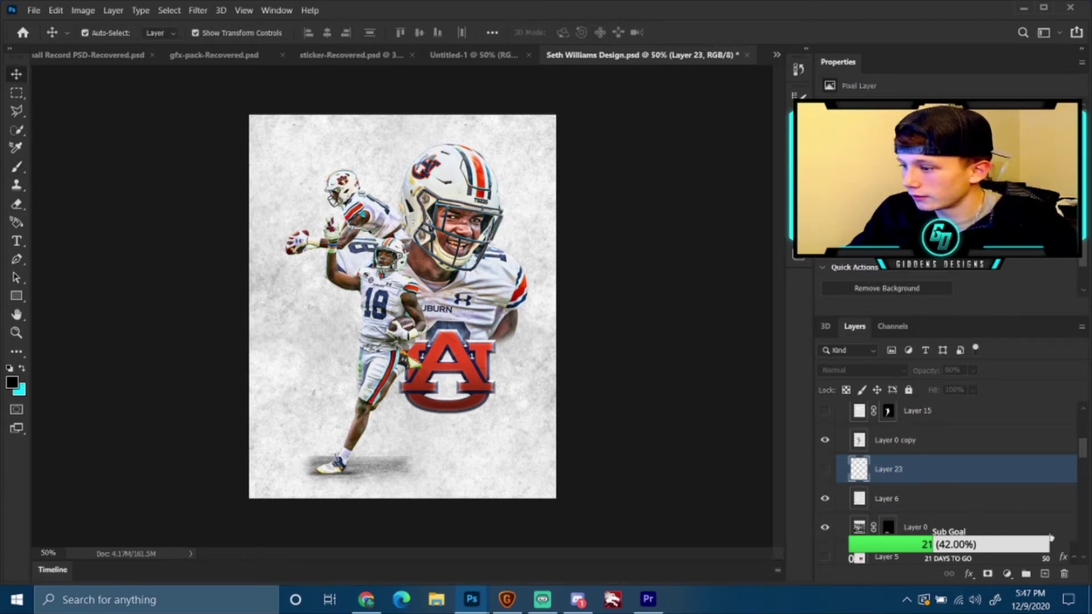
left_click(1061, 576)
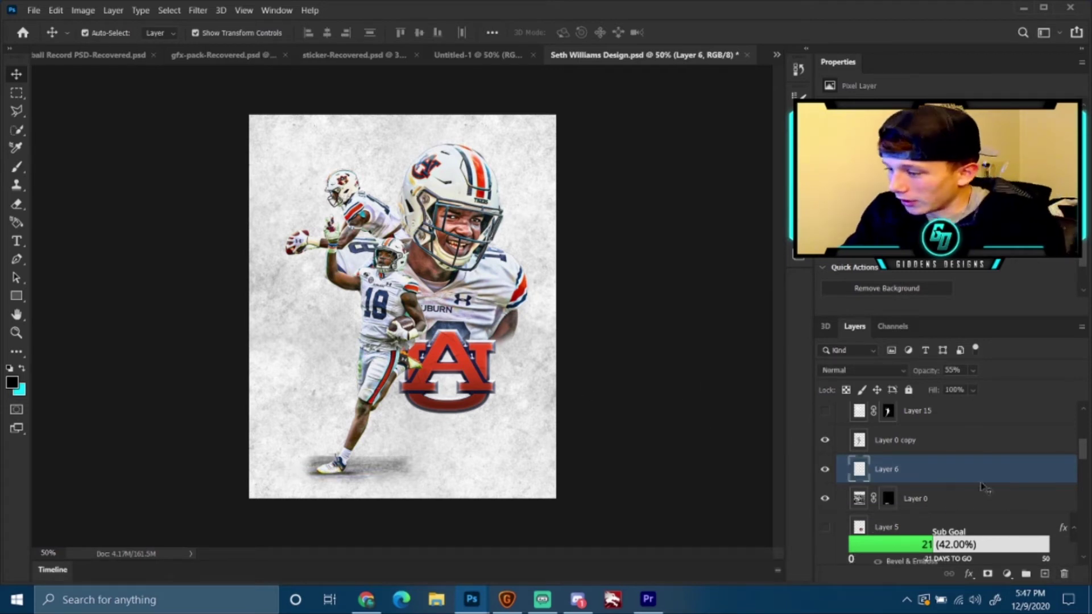
- Select the grey background texture on Layer 2 and preview its blend mode options, leaving it on Multiply
scroll(978, 492, "down", 6)
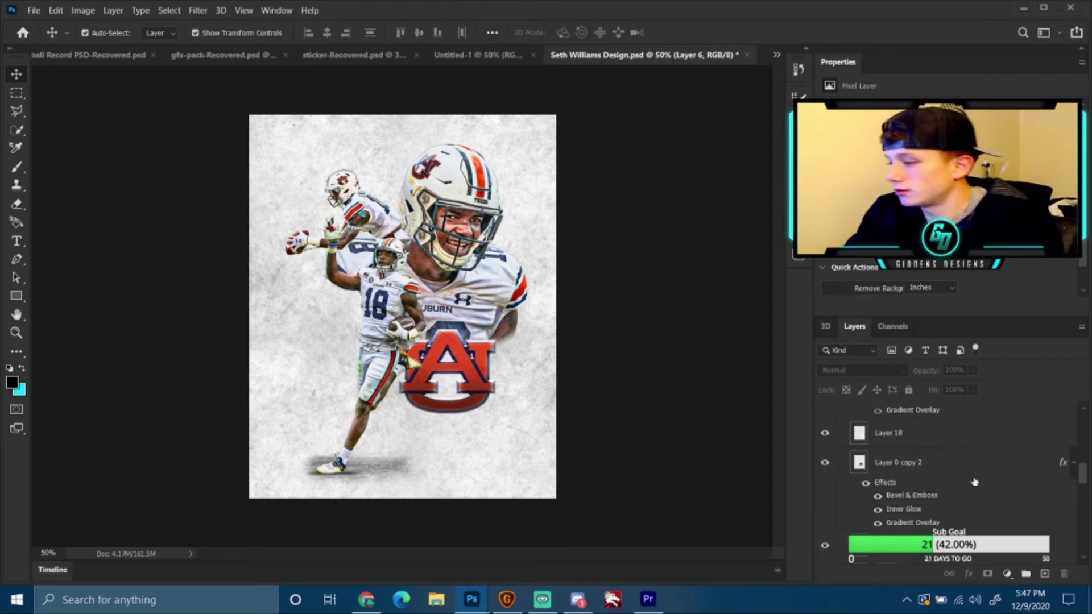
scroll(976, 485, "down", 8)
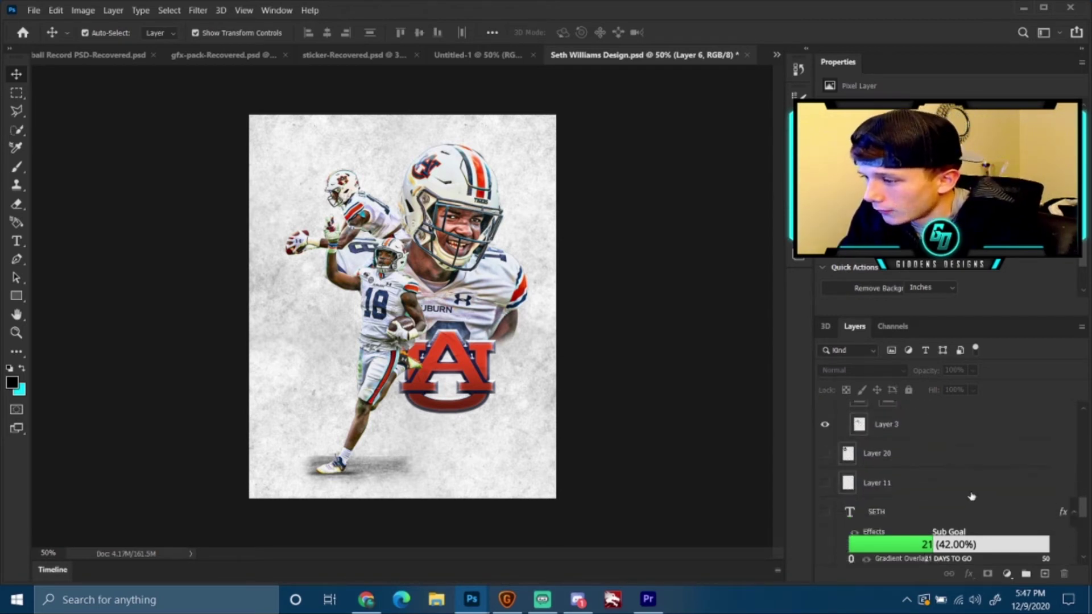
scroll(966, 489, "down", 8)
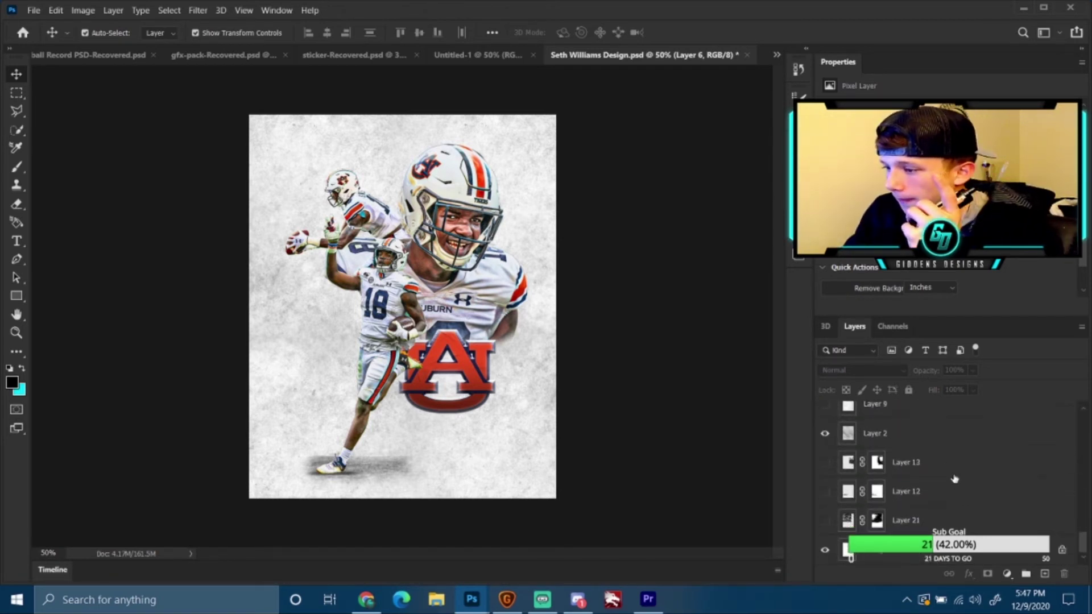
scroll(937, 461, "up", 1)
left_click(933, 461)
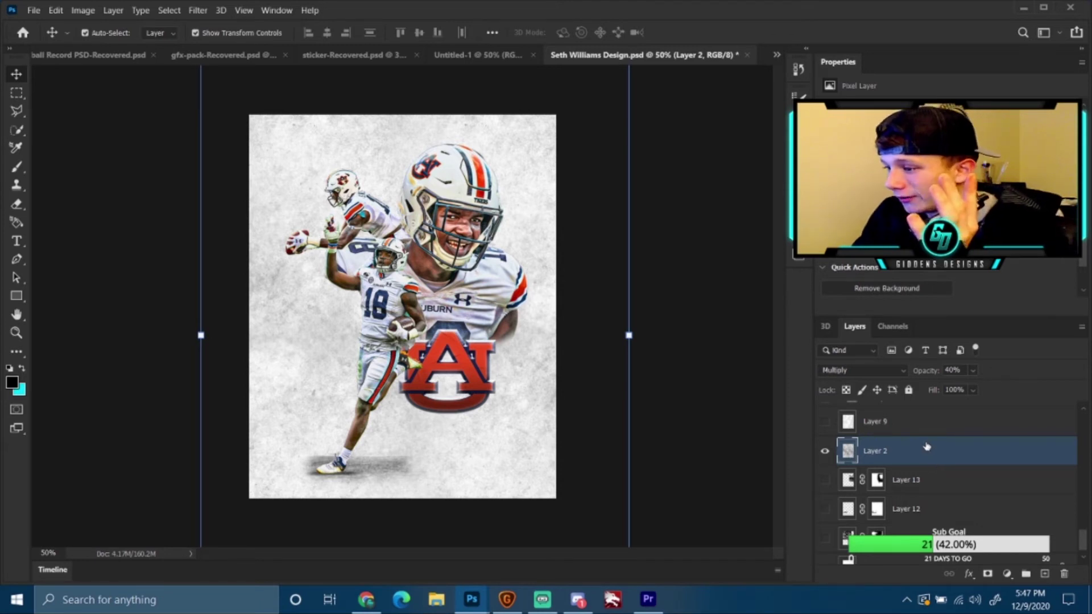
left_click(896, 371)
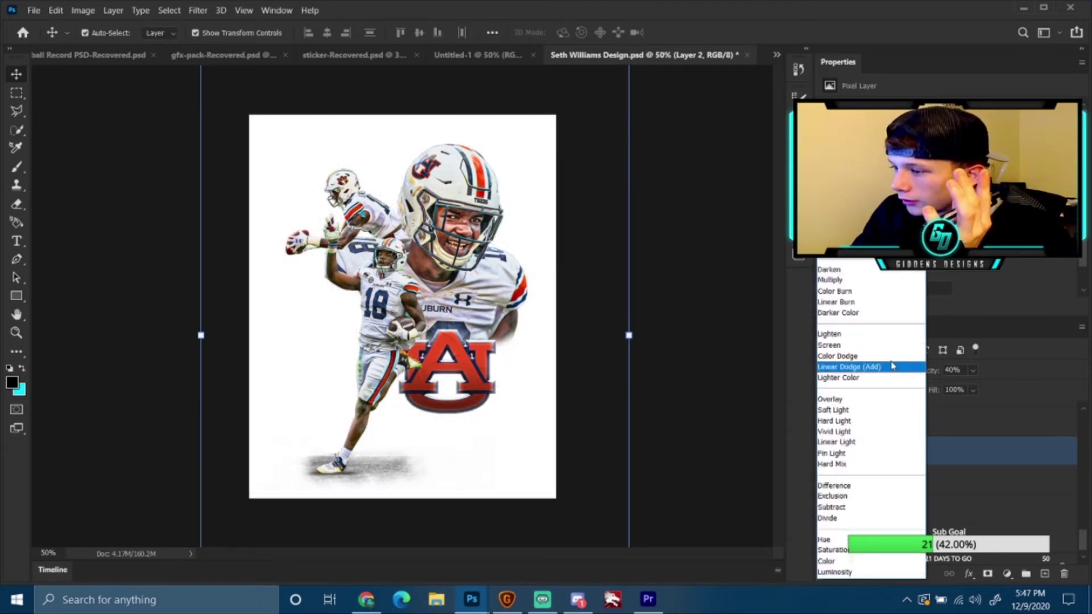
left_click(769, 392)
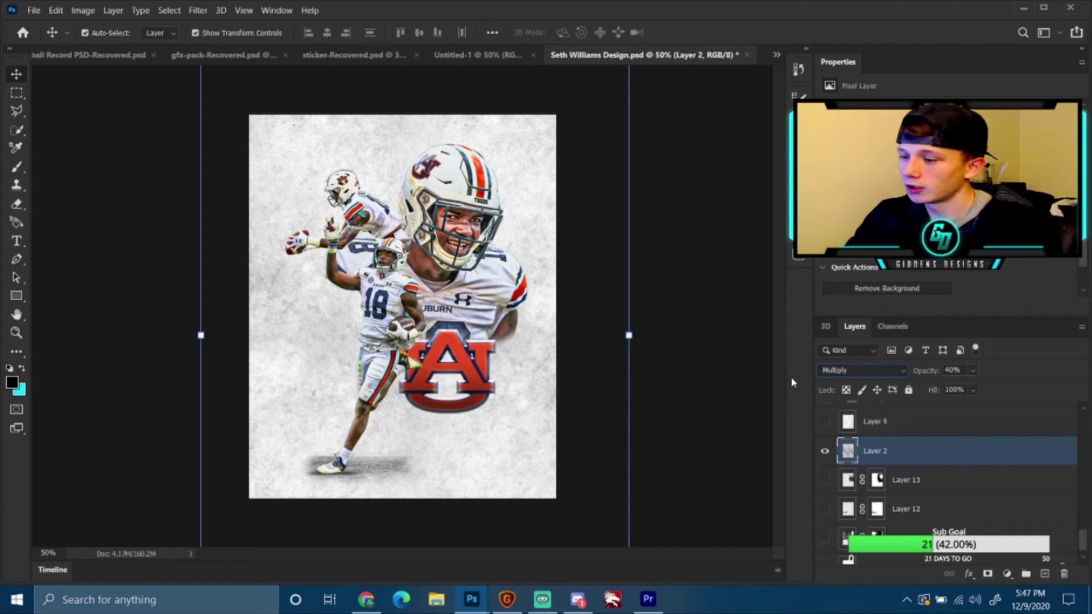
- Select Layer 9, directly above the grey background texture, and make its contour-line pattern visible
left_click(944, 435)
left_click(944, 435)
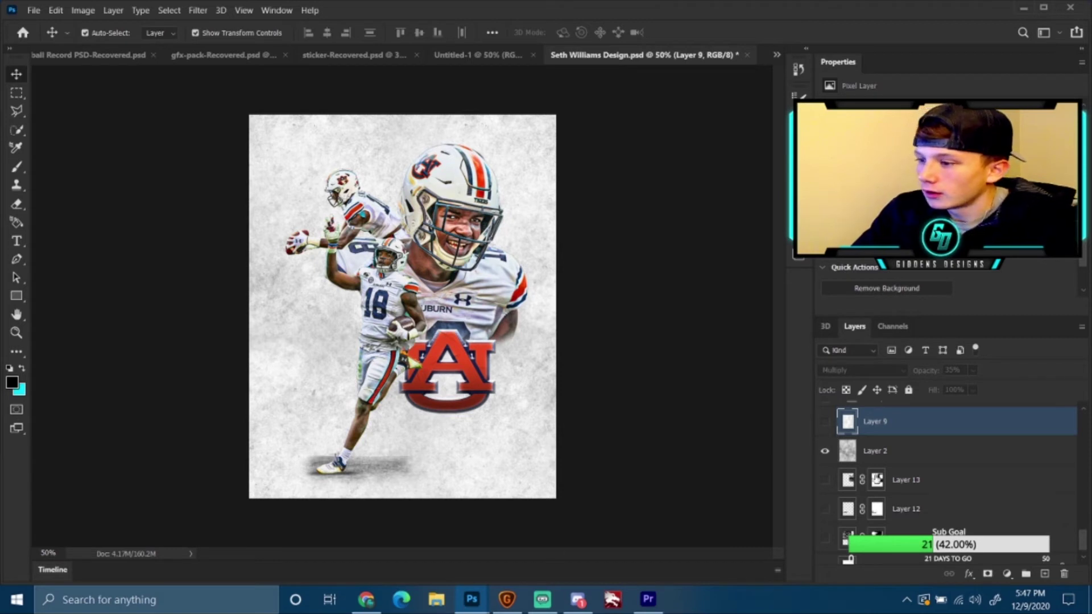
left_click(825, 425)
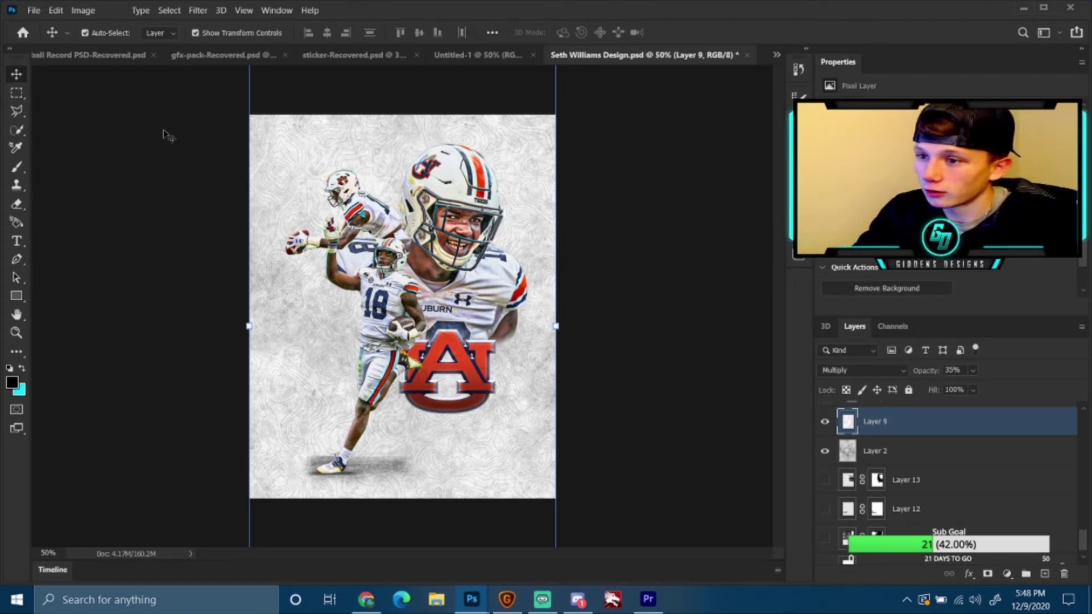
- Try inverting the colours of the contour-line pattern on Layer 9 and restore them with a second Invert
left_click(83, 10)
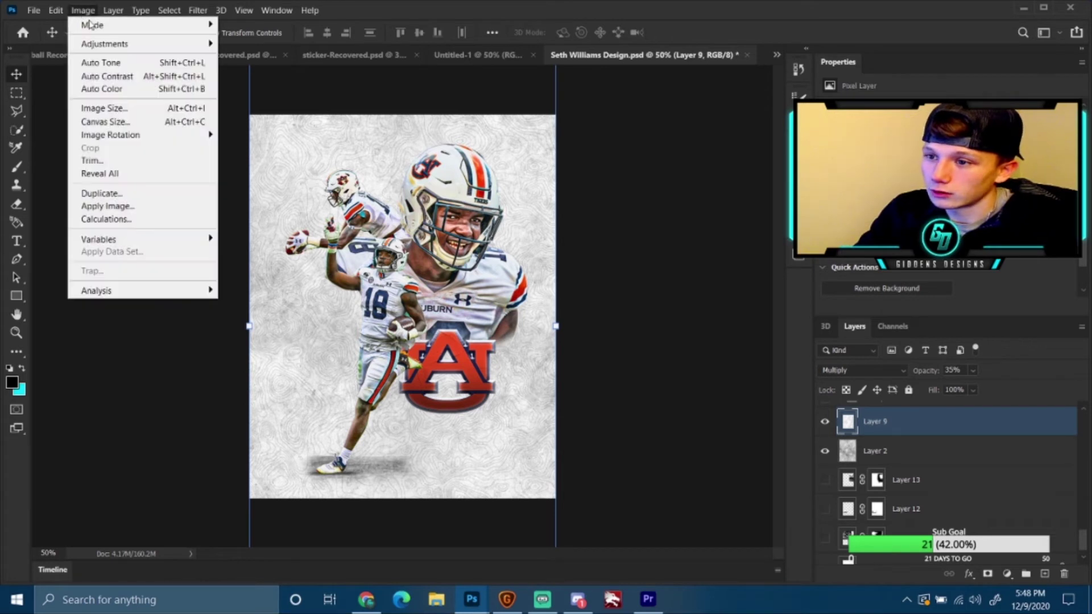
mouse_move(108, 43)
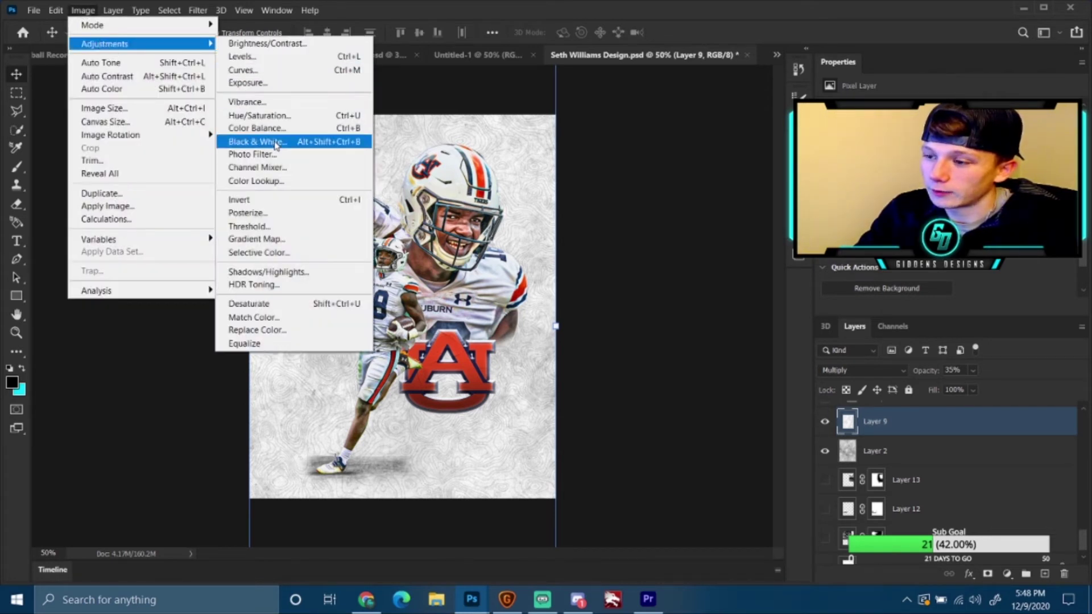
left_click(307, 200)
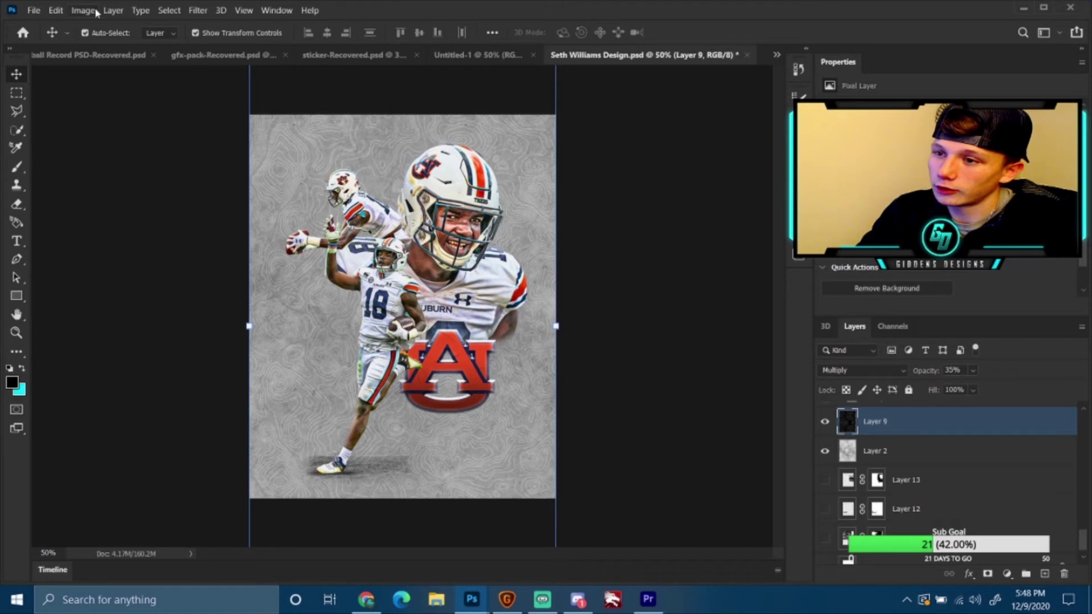
left_click(97, 11)
mouse_move(108, 43)
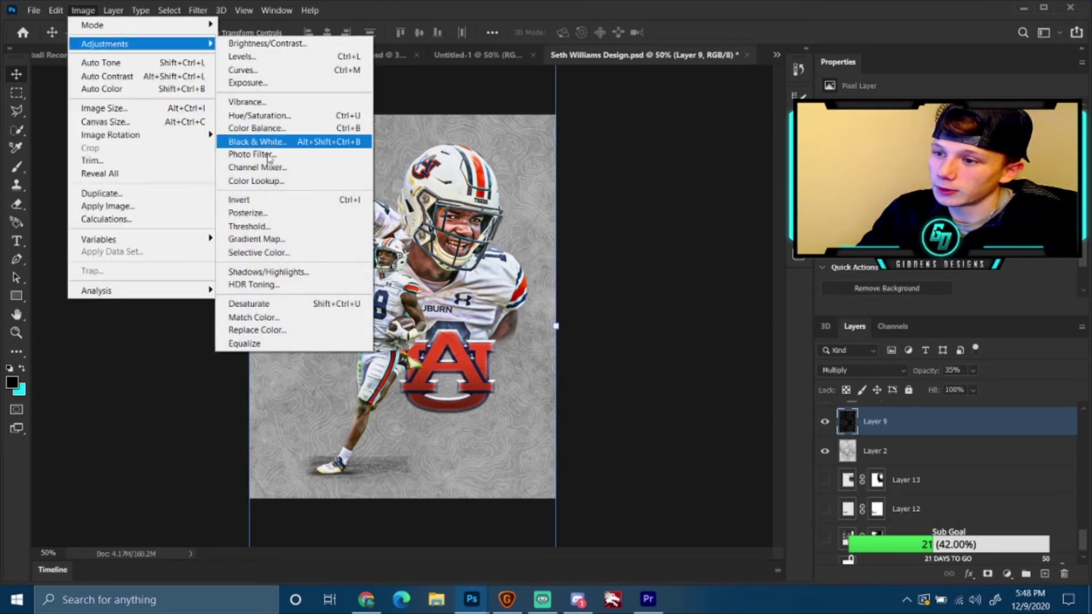
left_click(717, 234)
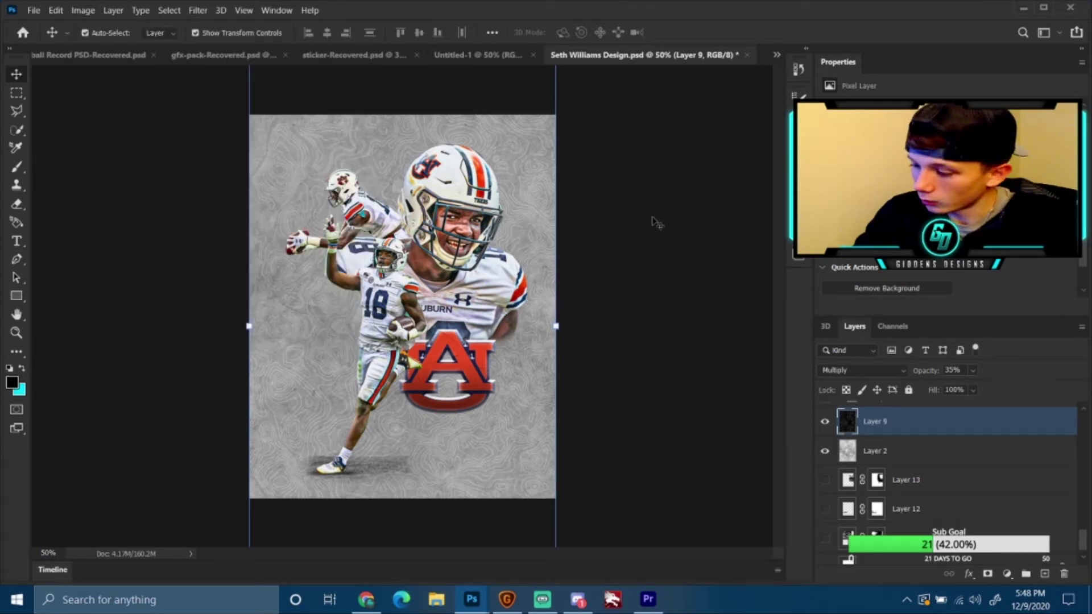
key("ctrl+i")
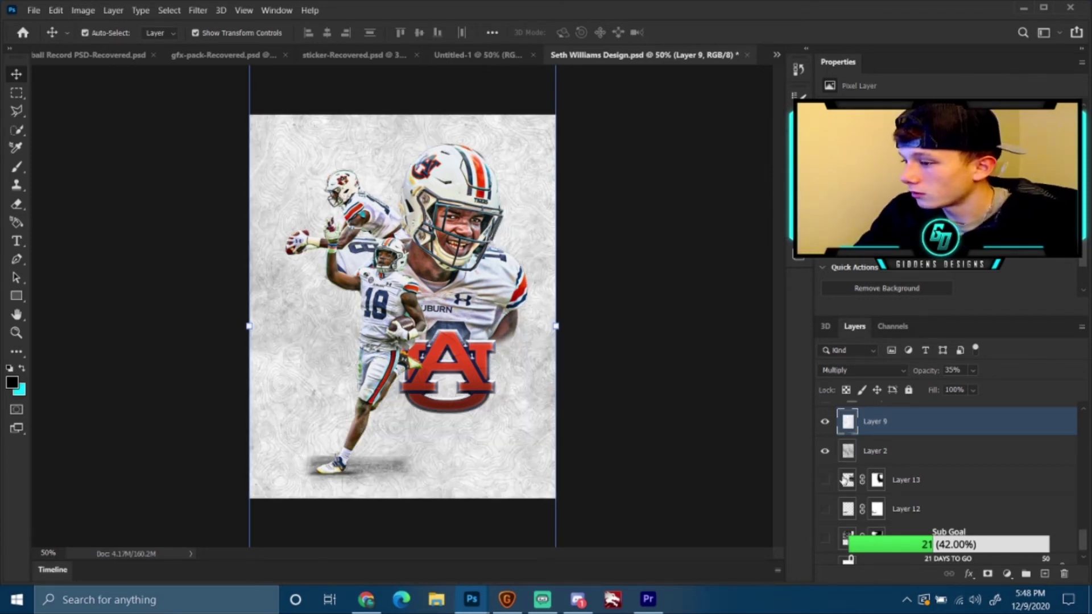
- Make the faded player photo on Layer 21 visible and select its image and its layer mask
scroll(900, 478, "down", 1)
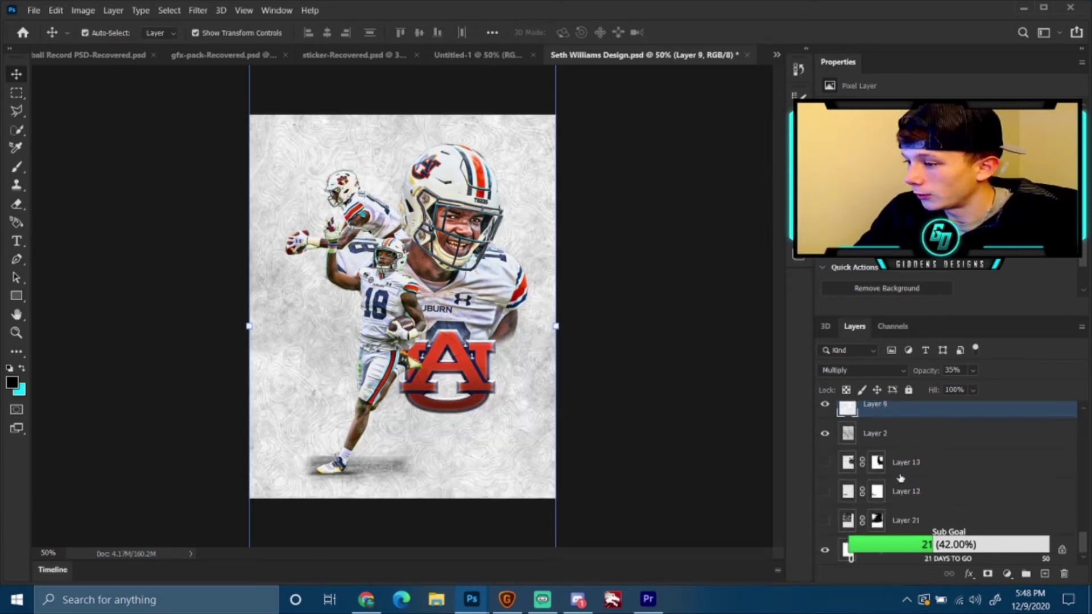
left_click(825, 520)
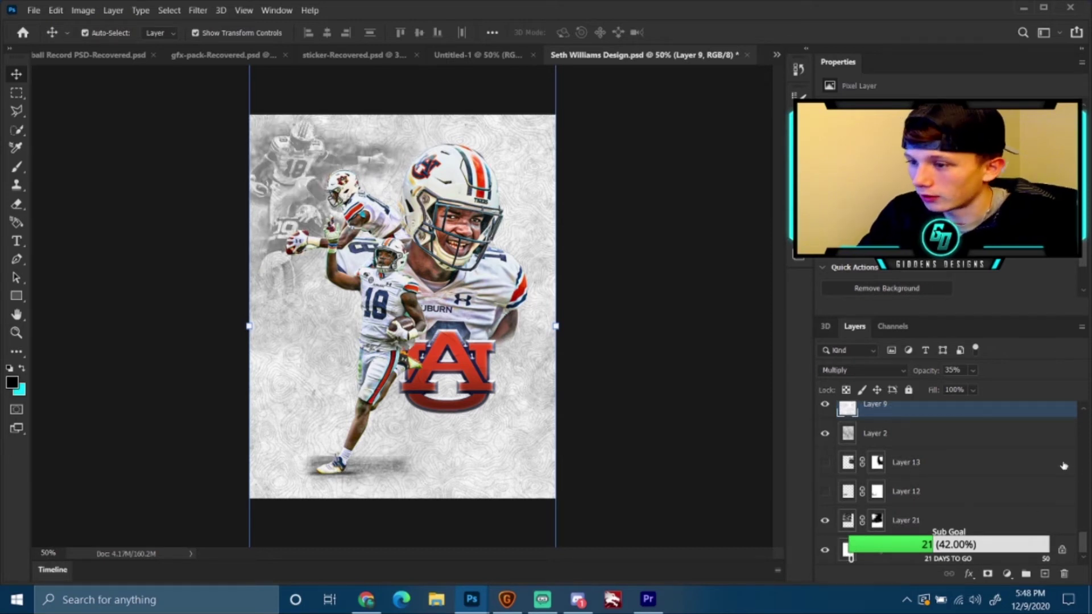
left_click(849, 520)
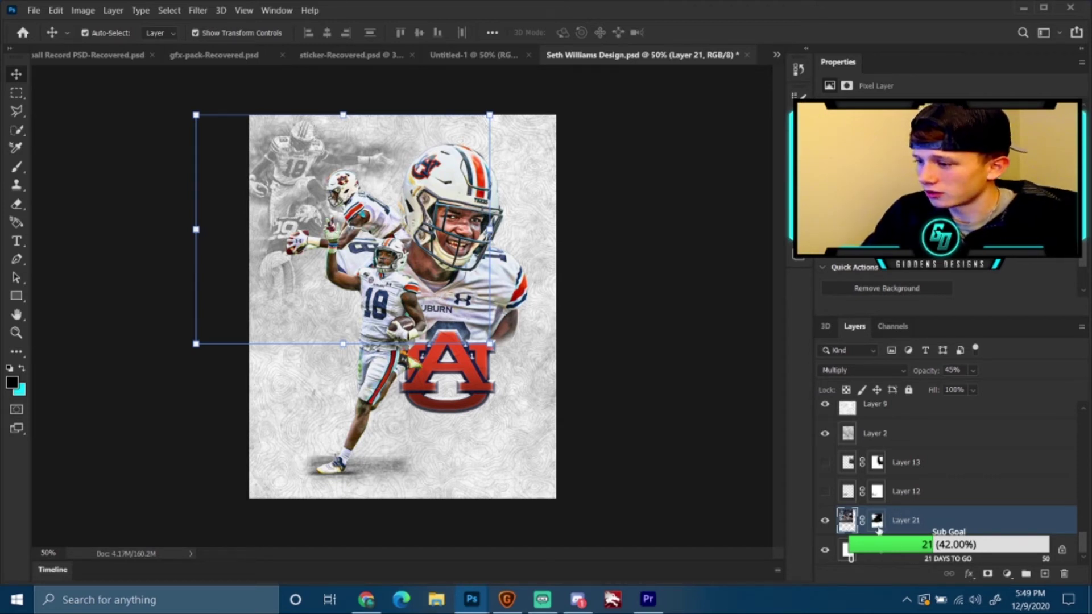
left_click(876, 520)
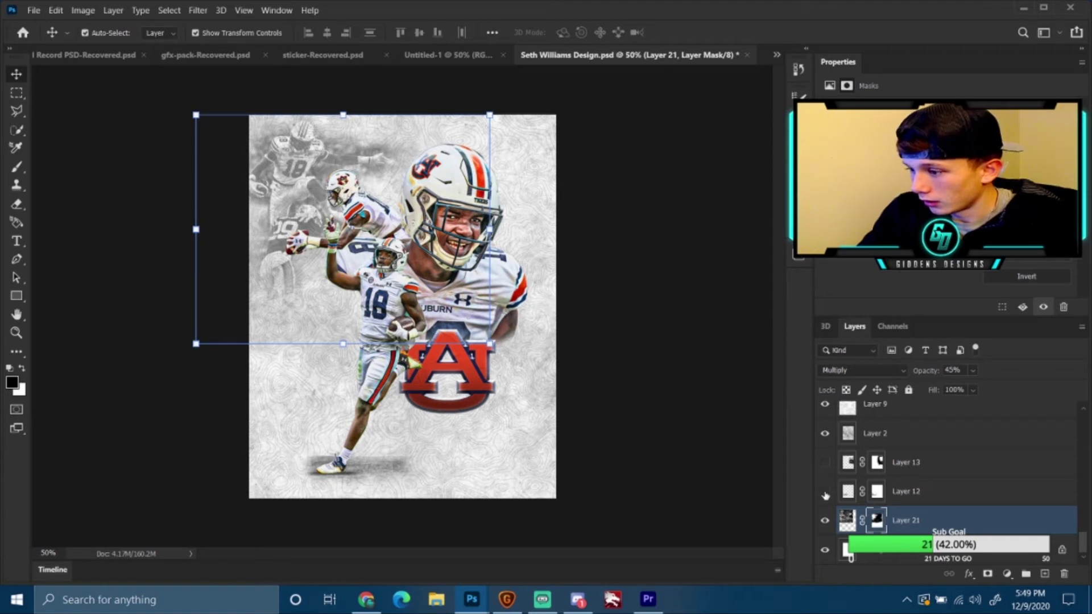
- Make the faded photos on Layers 13 and 12, the sticker in Group 3 and the red banner on Layer 7 visible
left_click(825, 463)
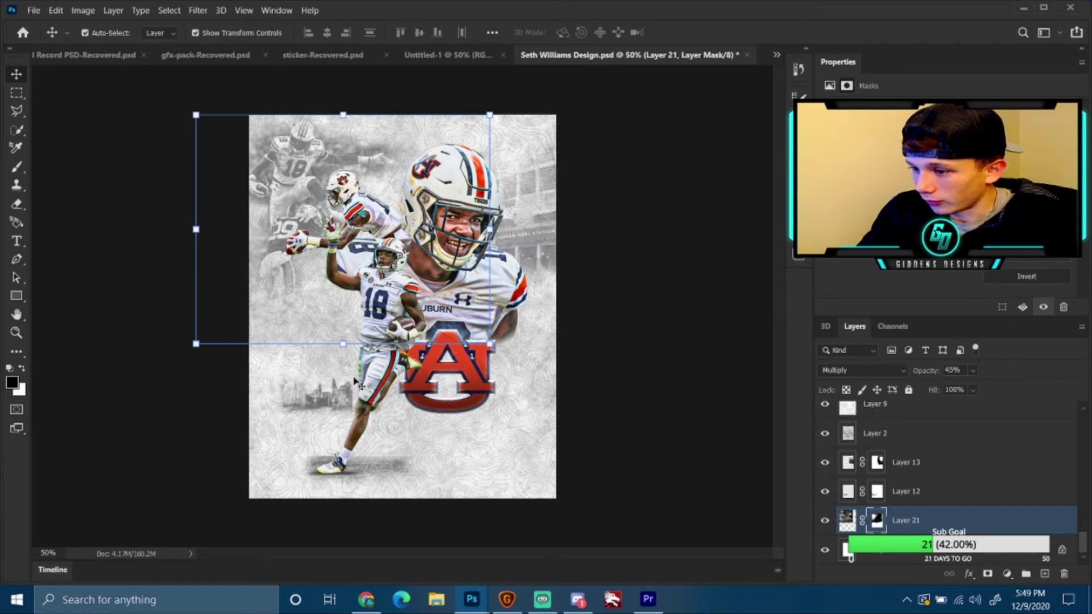
left_click(703, 392)
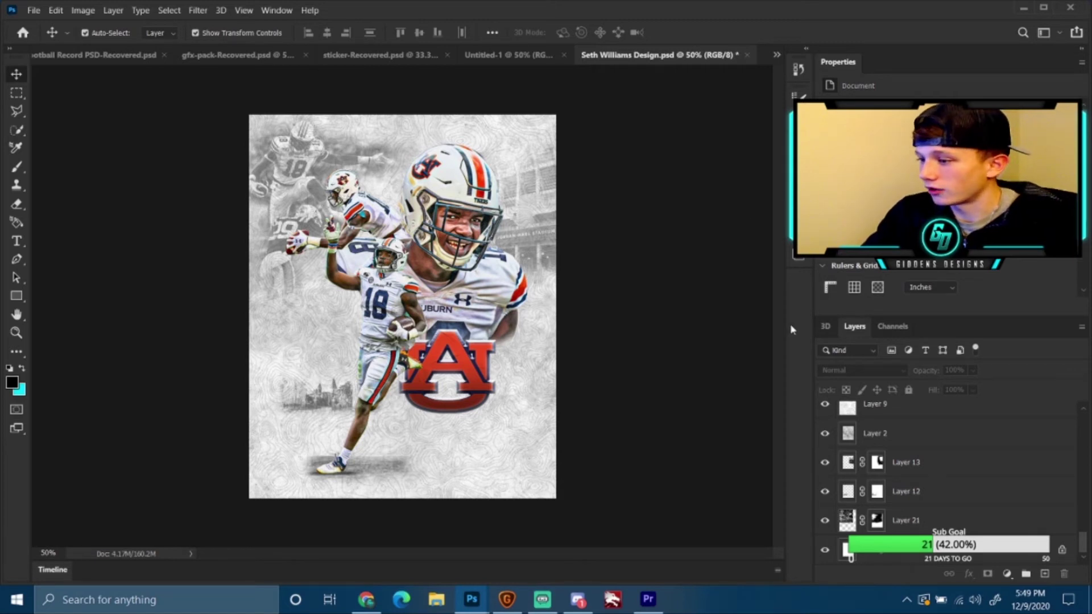
scroll(933, 512, "up", 3)
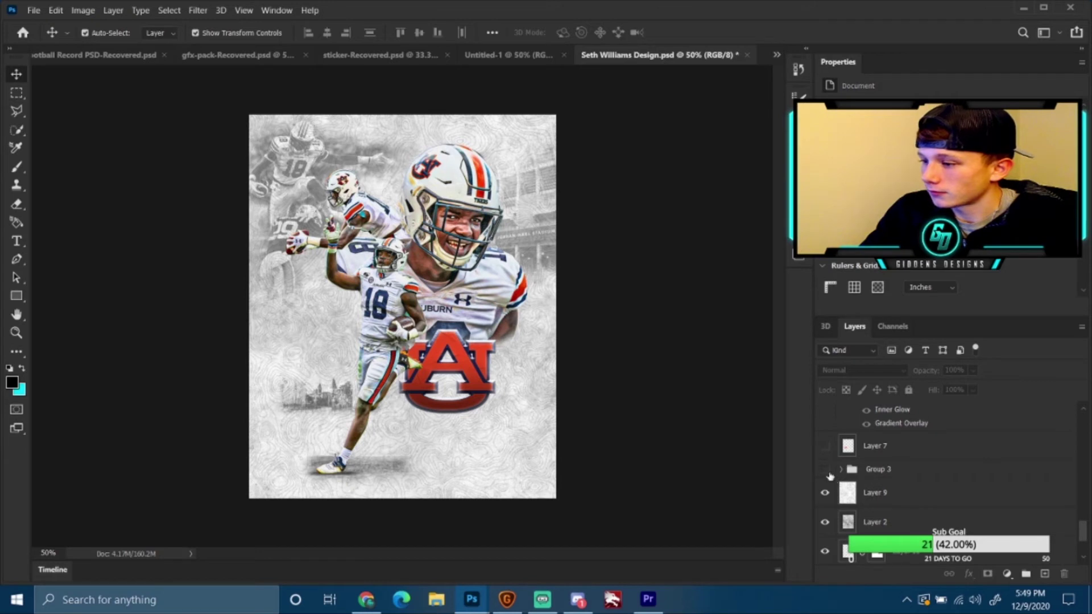
left_click(826, 472)
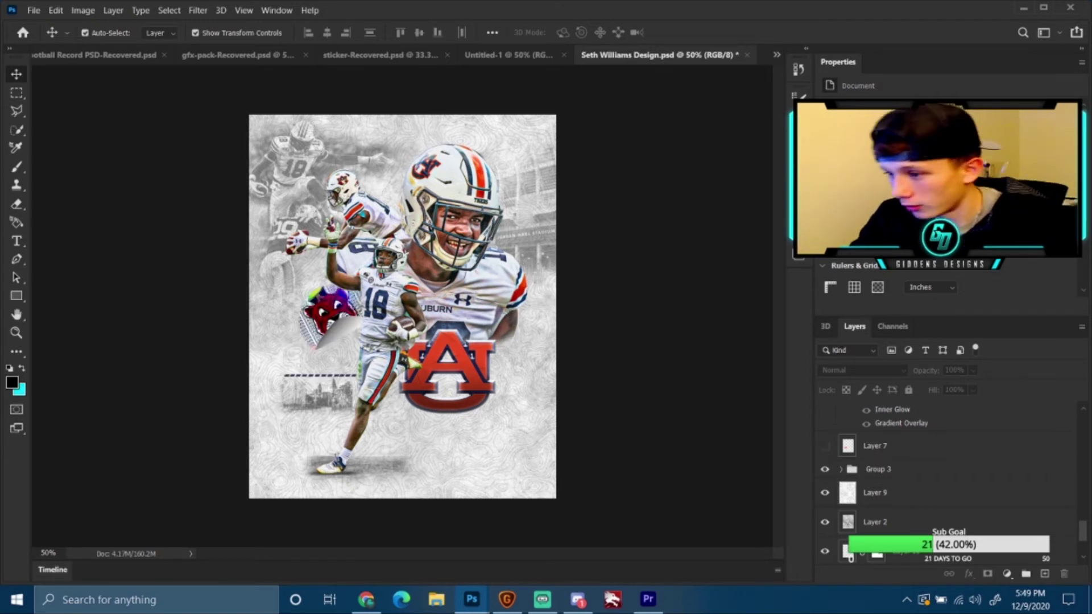
left_click(825, 447)
- Make the two text layers with the player's first and last name visible on the red banner
scroll(890, 463, "up", 1)
scroll(891, 463, "up", 3)
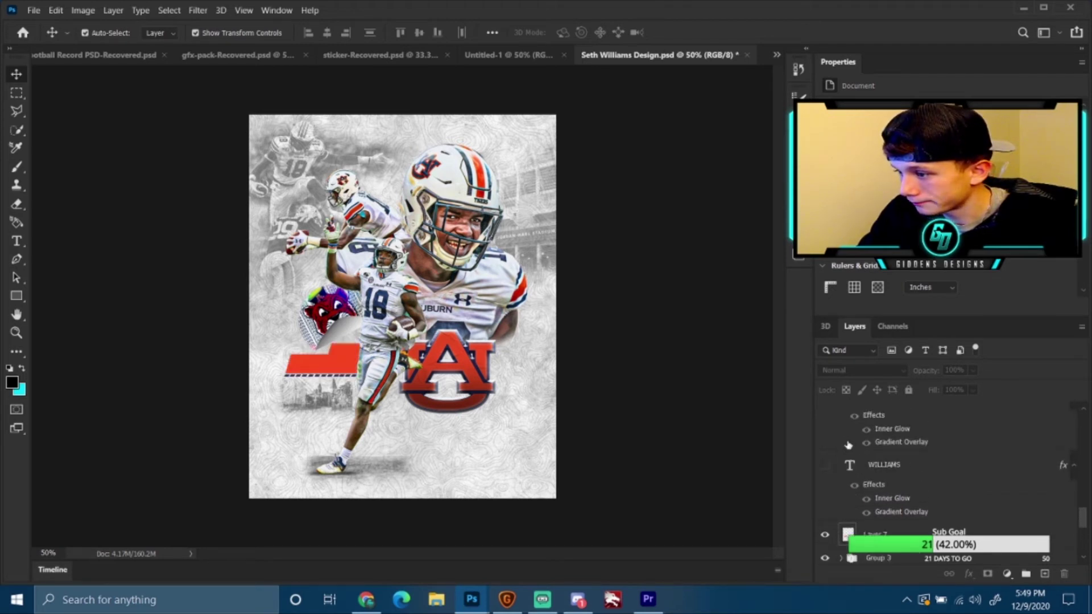
left_click(825, 432)
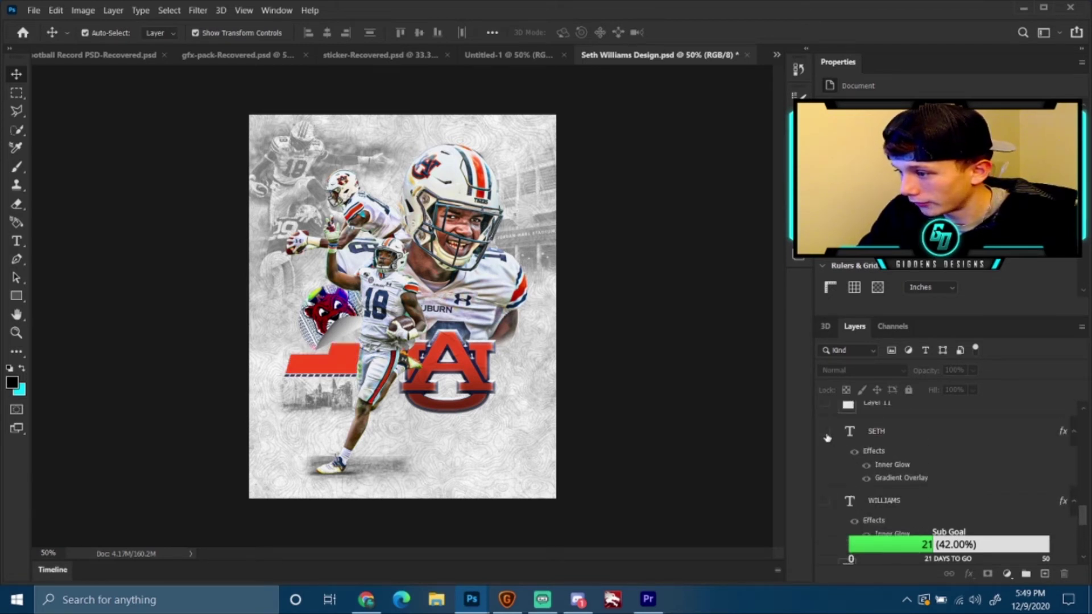
left_click(825, 501)
scroll(825, 489, "up", 1)
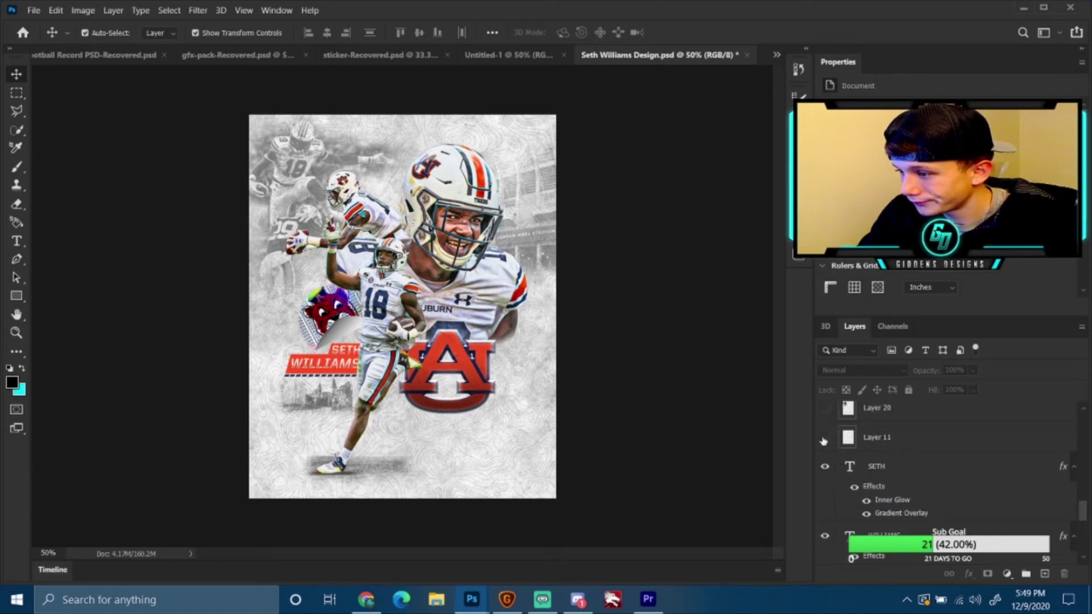
- Make Layer 11 visible and preview the large navy 18 on Layer 20, leaving that number hidden
scroll(911, 482, "up", 1)
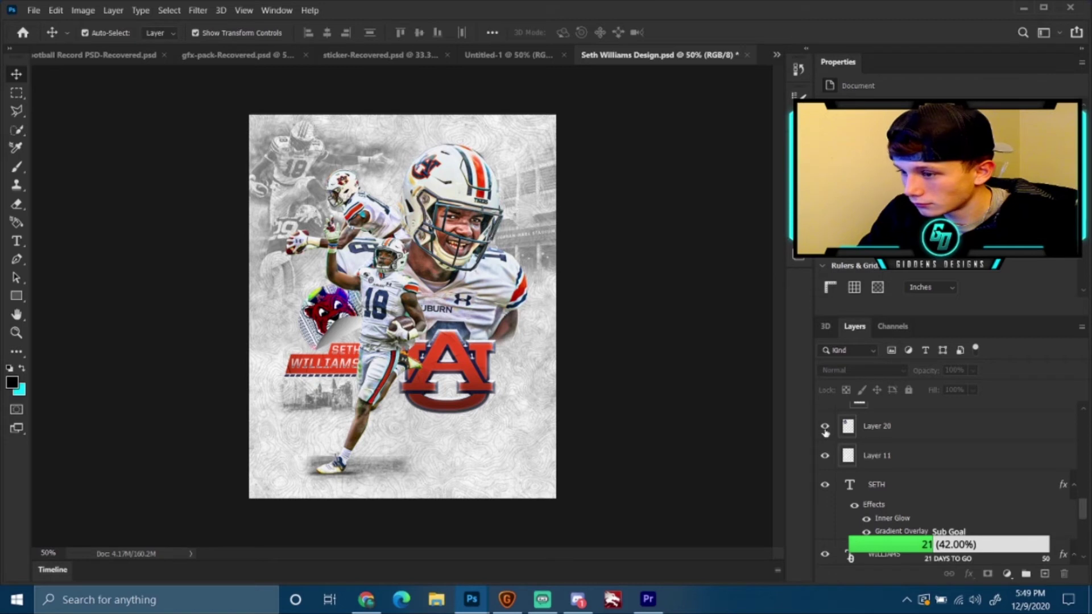
left_click(825, 428)
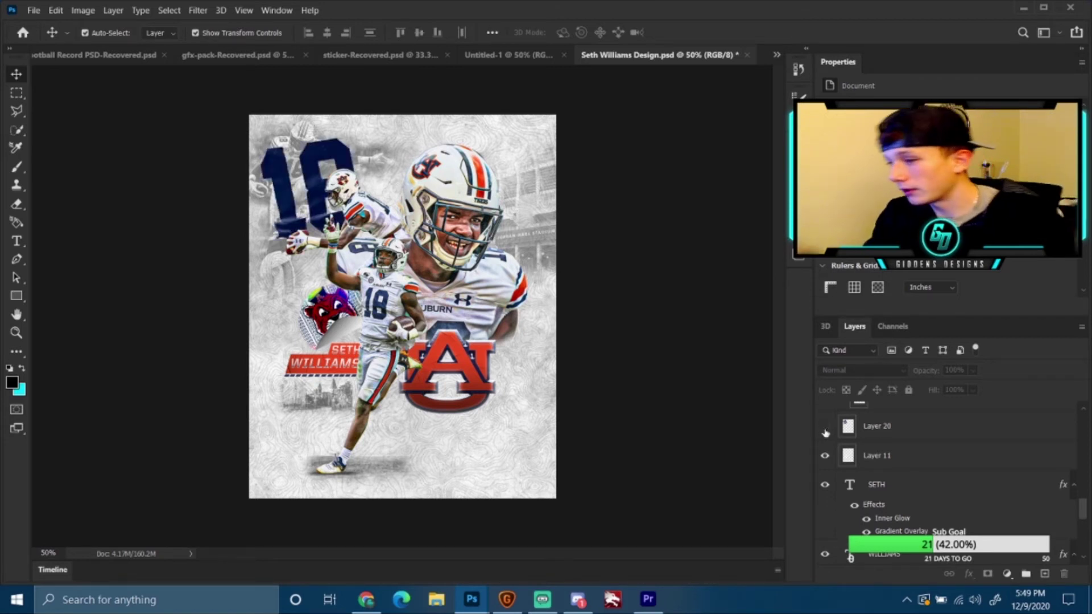
left_click(825, 432)
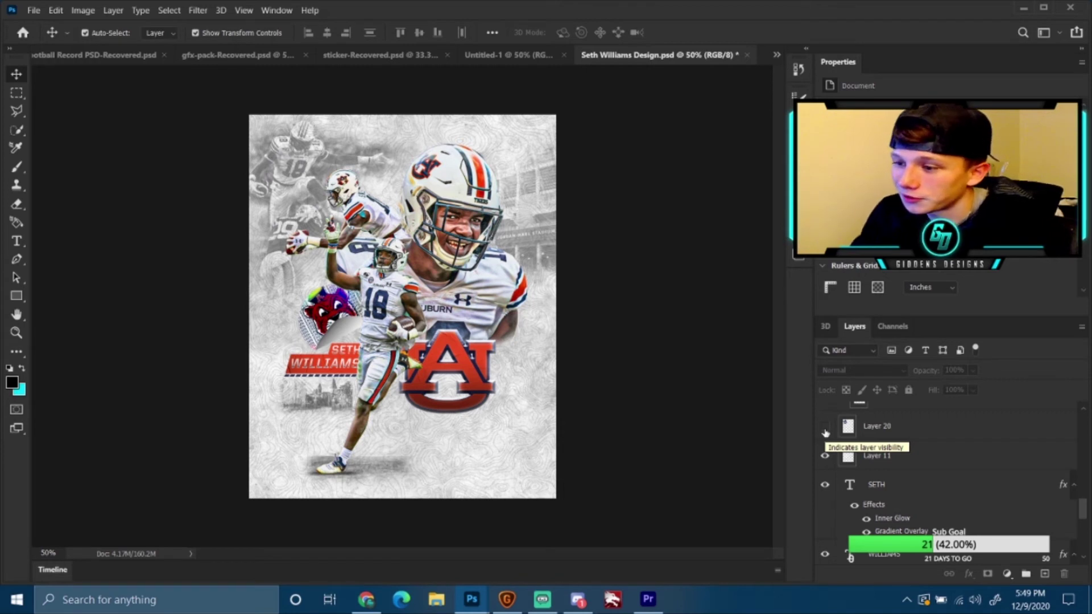
- Review the first-name text's Inner Glow and Gradient Overlay settings, briefly enable a Drop Shadow, and close the layer style with it off
left_click(937, 491)
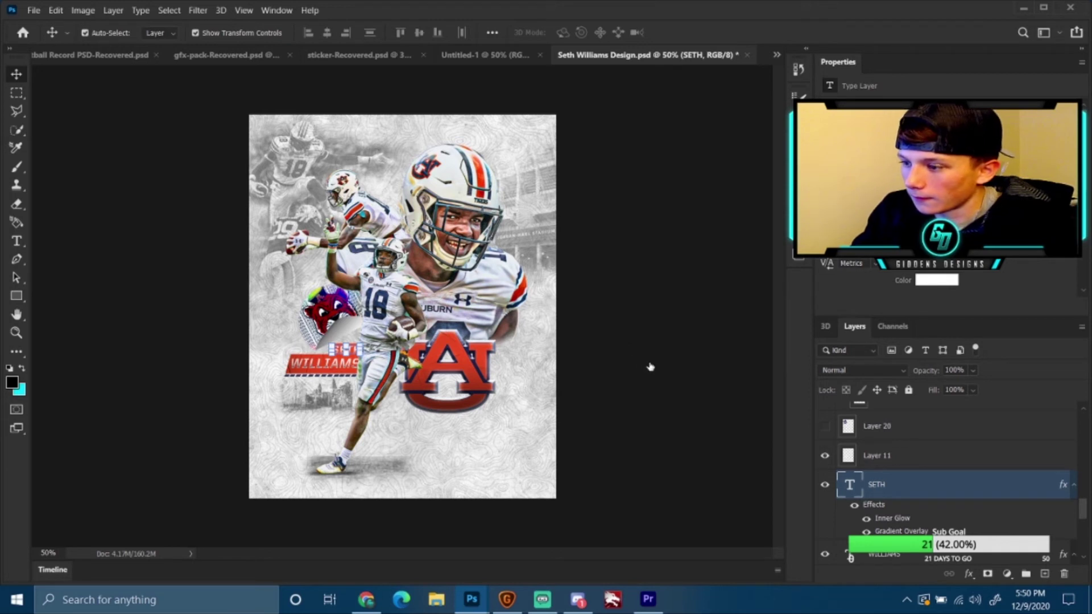
double_click(902, 487)
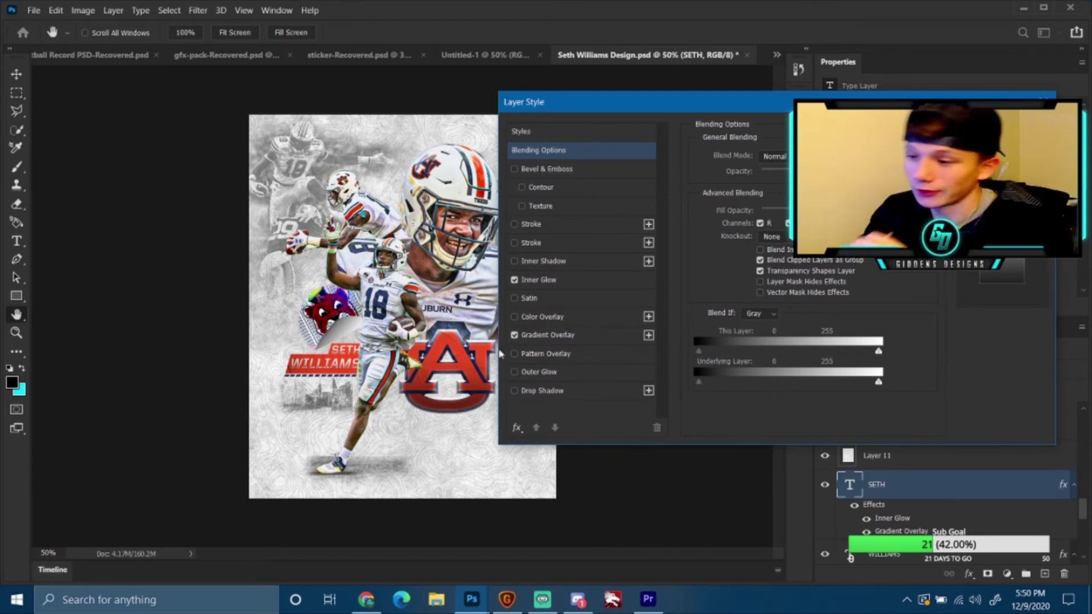
left_click(595, 282)
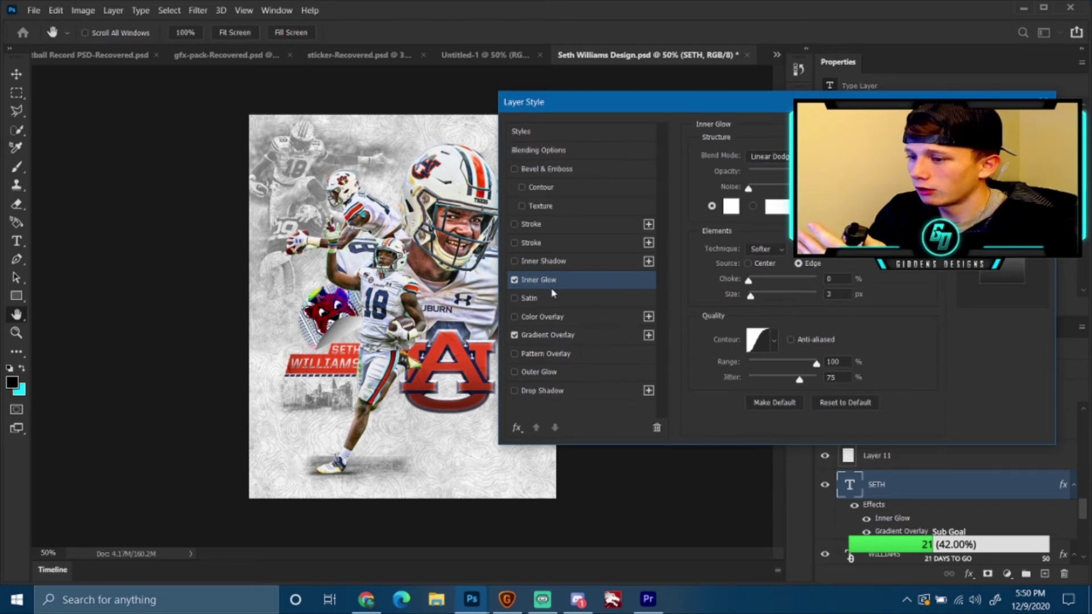
left_click(557, 335)
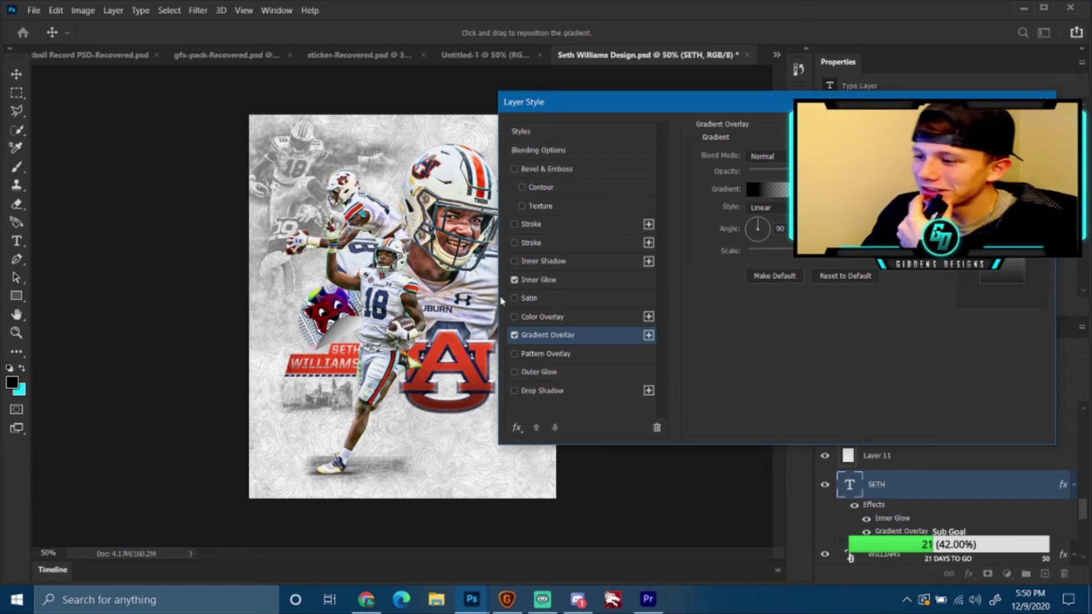
left_click(571, 395)
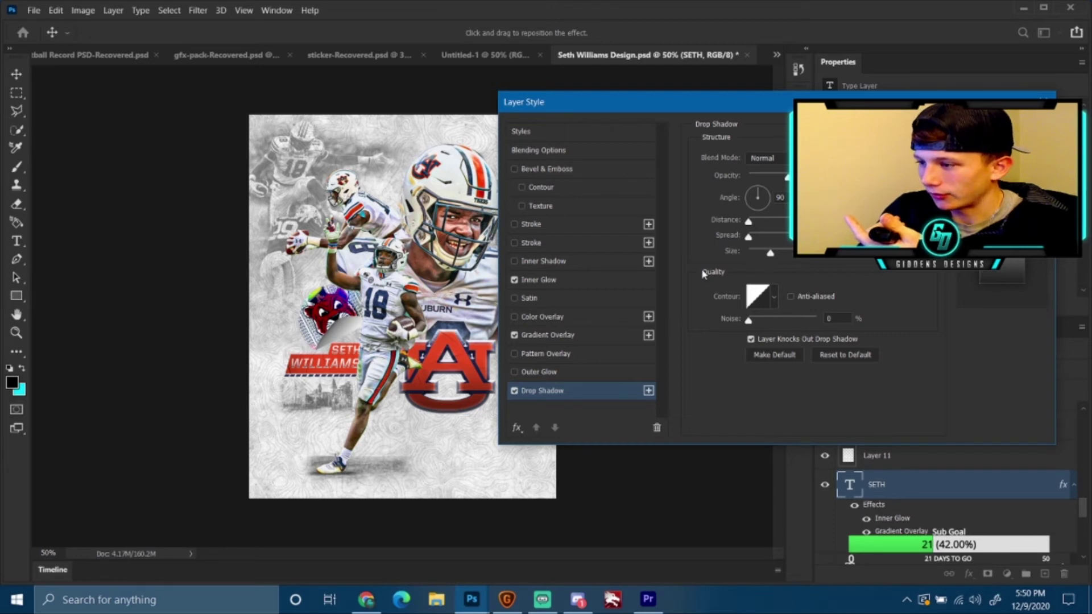
left_click(514, 391)
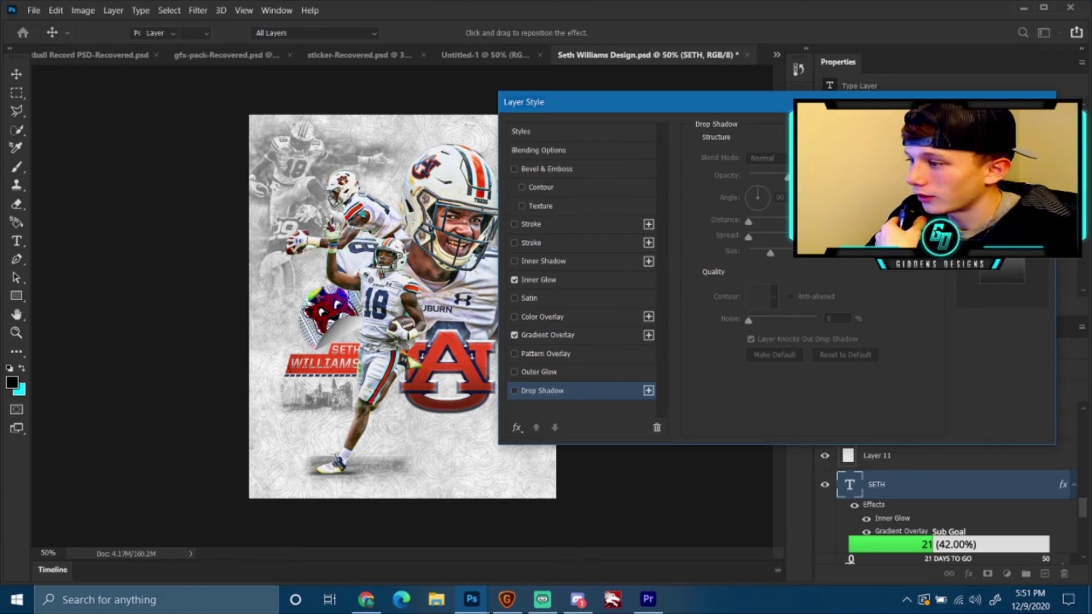
key("Return")
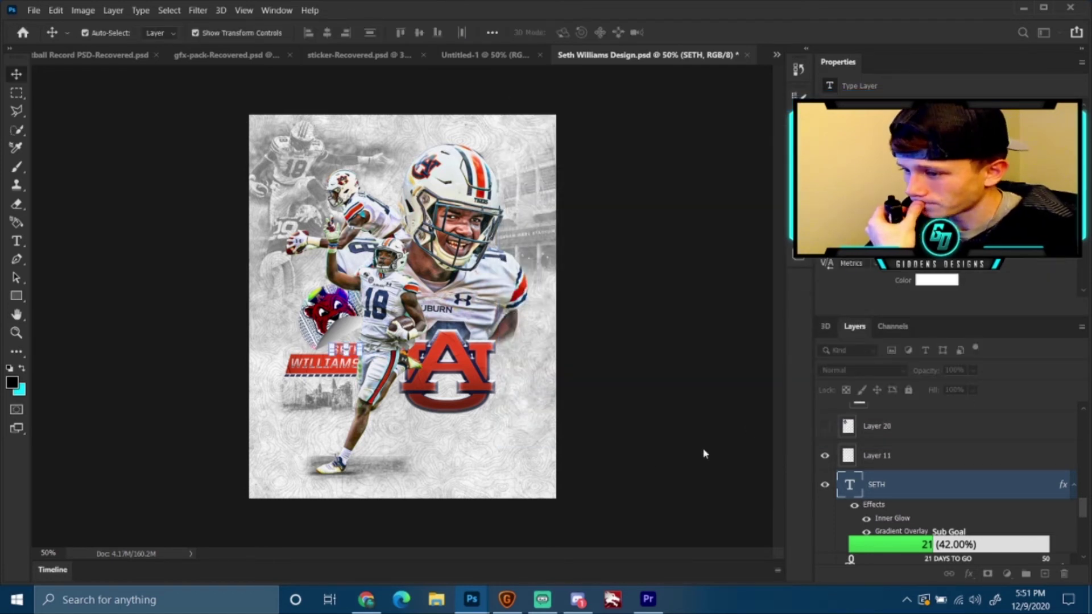
- Select Layer 11 above the name text, show the Rectangular Marquee Tool and return to the Move tool
left_click(569, 330)
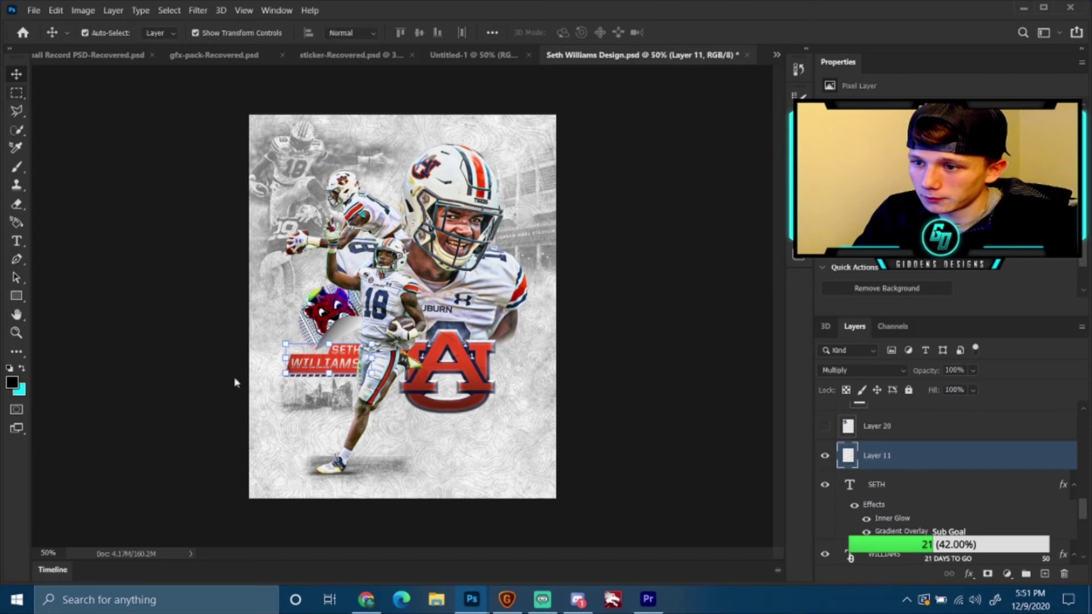
right_click(16, 93)
left_click(100, 93)
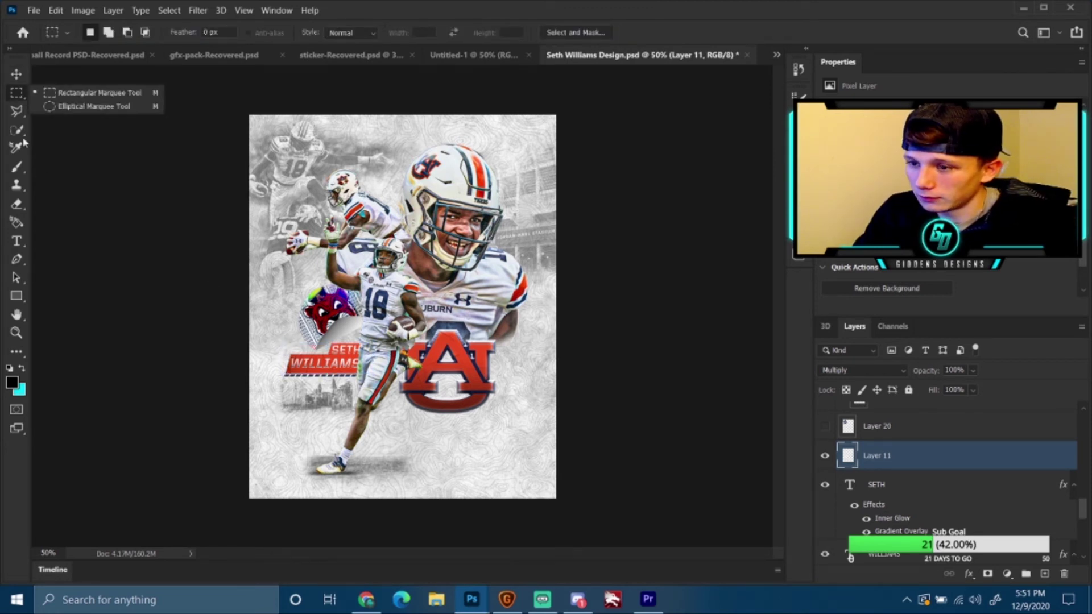
left_click(17, 75)
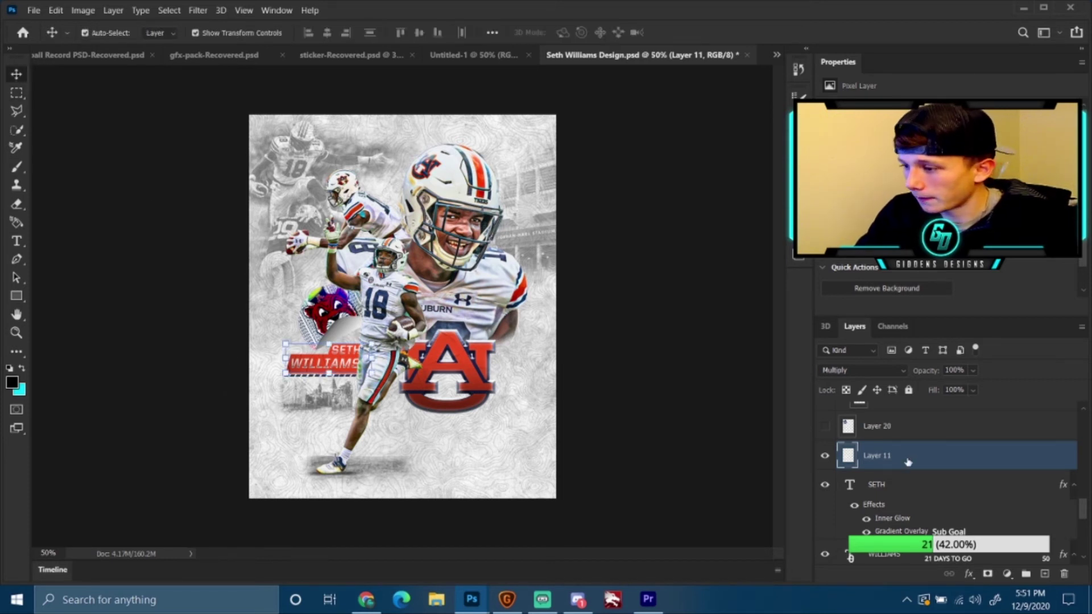
- Make the masked lighting layers Layer 16 and Layer 17 visible
scroll(901, 462, "up", 1)
scroll(900, 461, "up", 3)
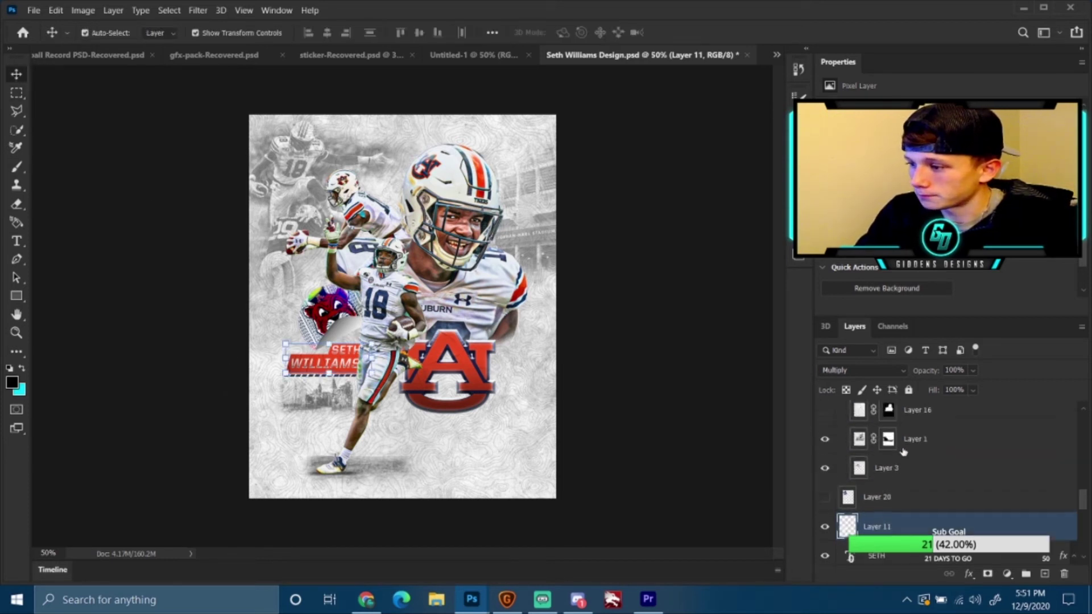
left_click(826, 431)
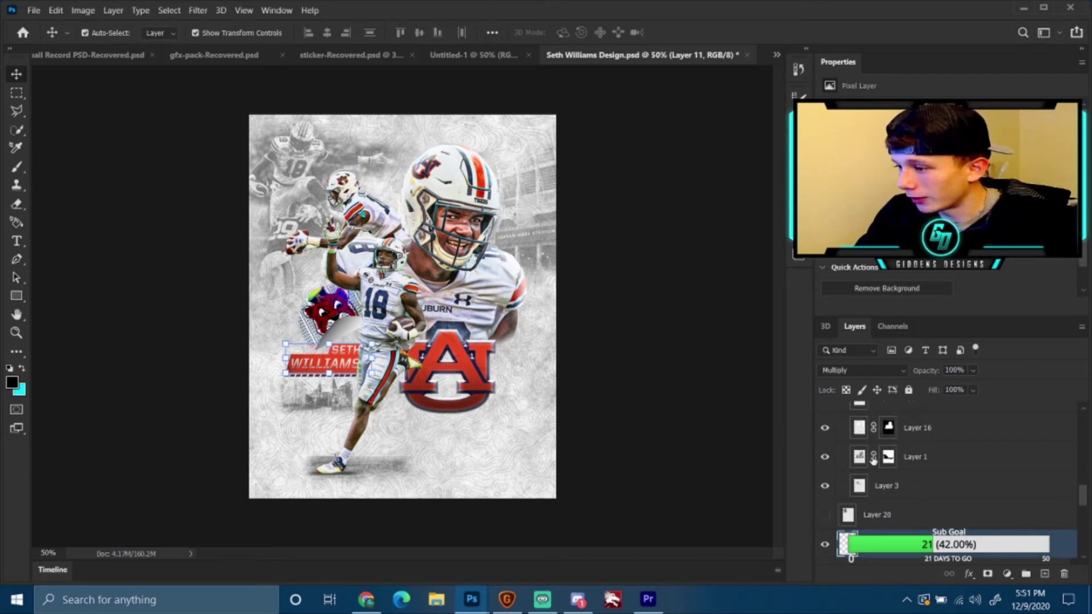
scroll(864, 459, "up", 3)
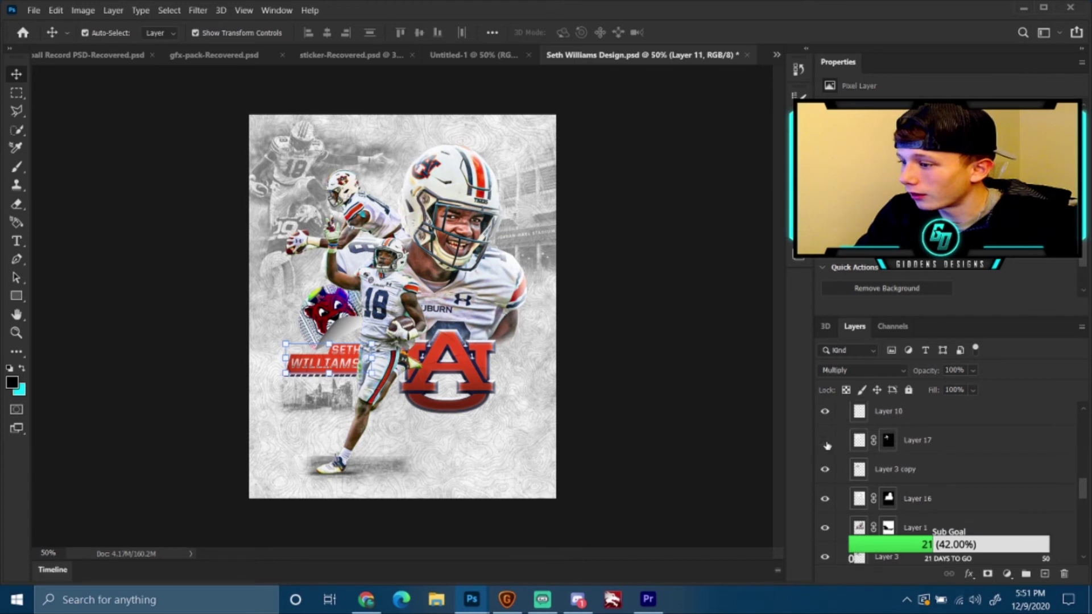
left_click(825, 441)
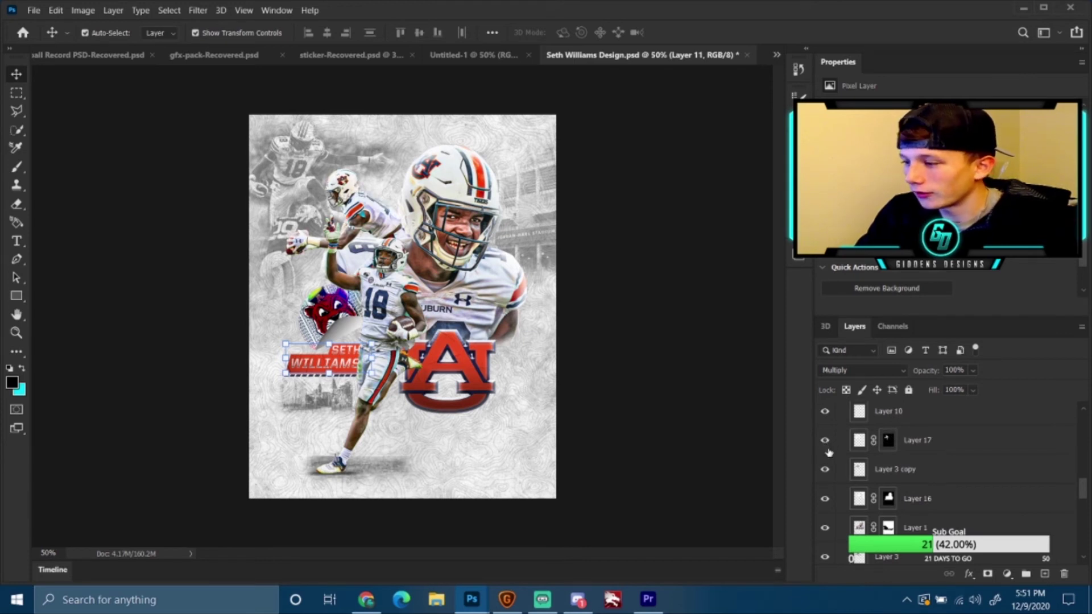
- Look through the player cutout and logo layers, and select Layer 16's mask followed by its image
scroll(841, 443, "up", 1)
scroll(853, 438, "up", 2)
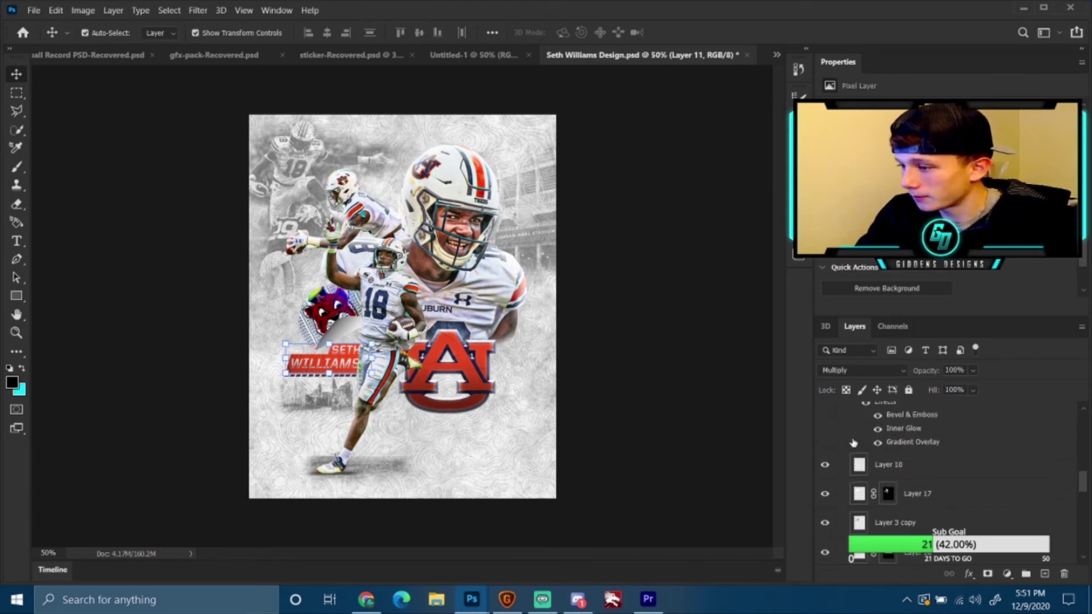
scroll(841, 450, "up", 3)
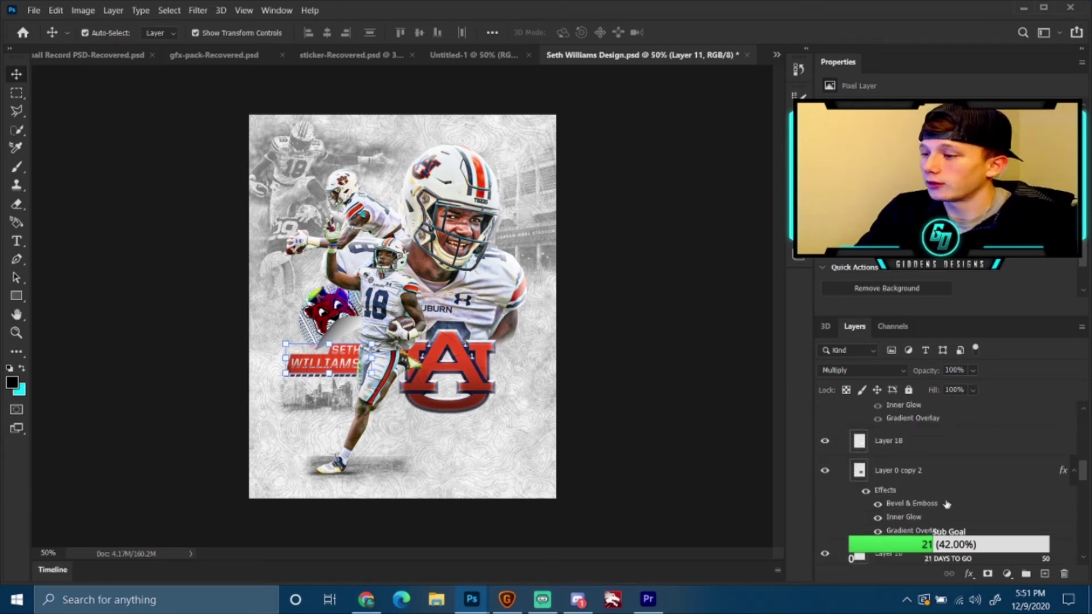
scroll(895, 503, "down", 2)
scroll(895, 521, "down", 3)
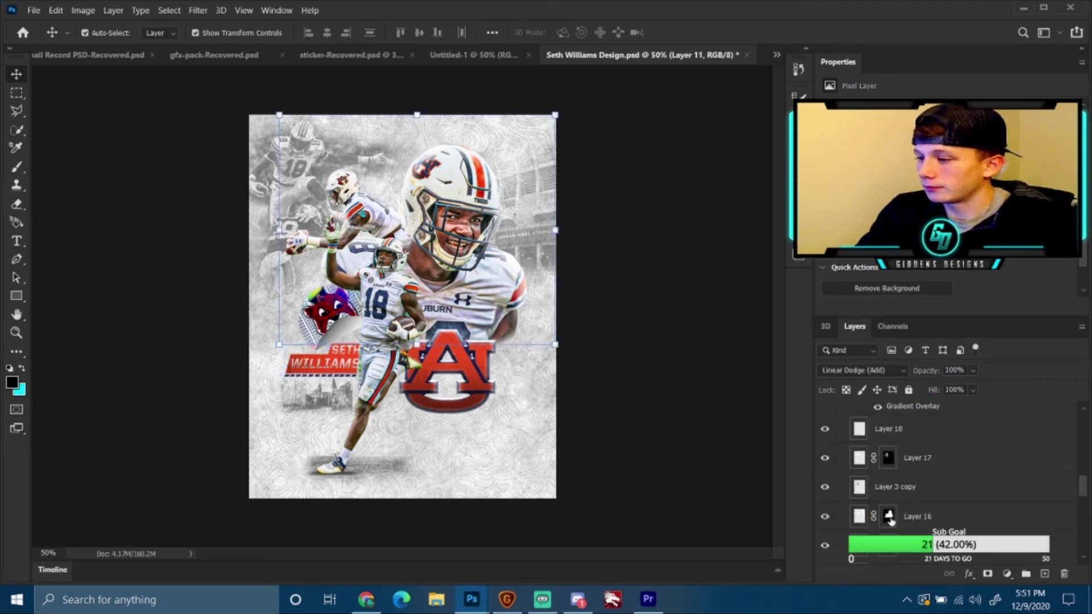
left_click(889, 519)
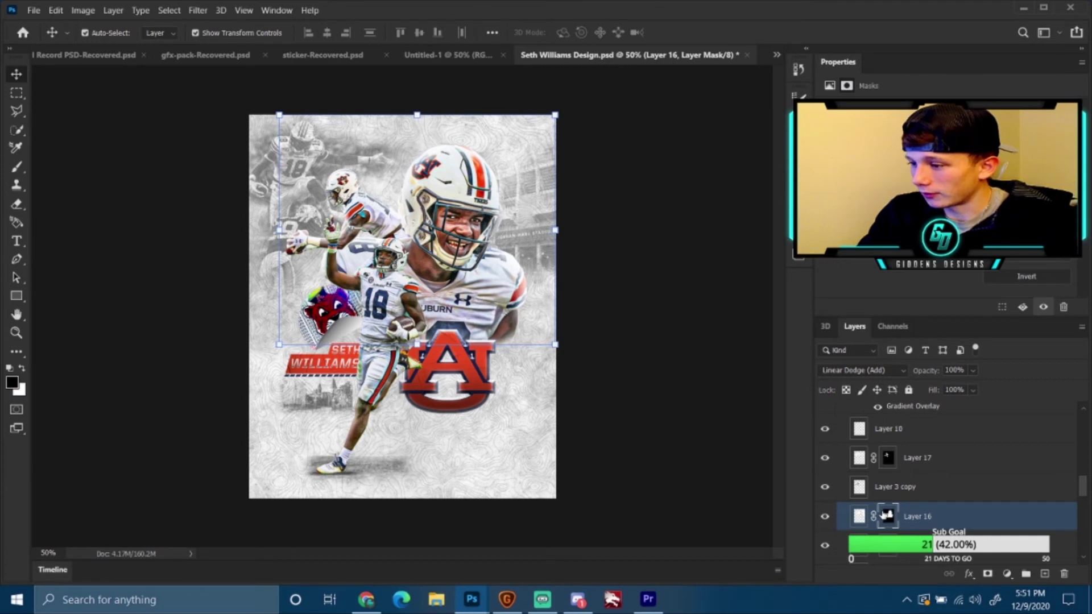
key("ctrl+2")
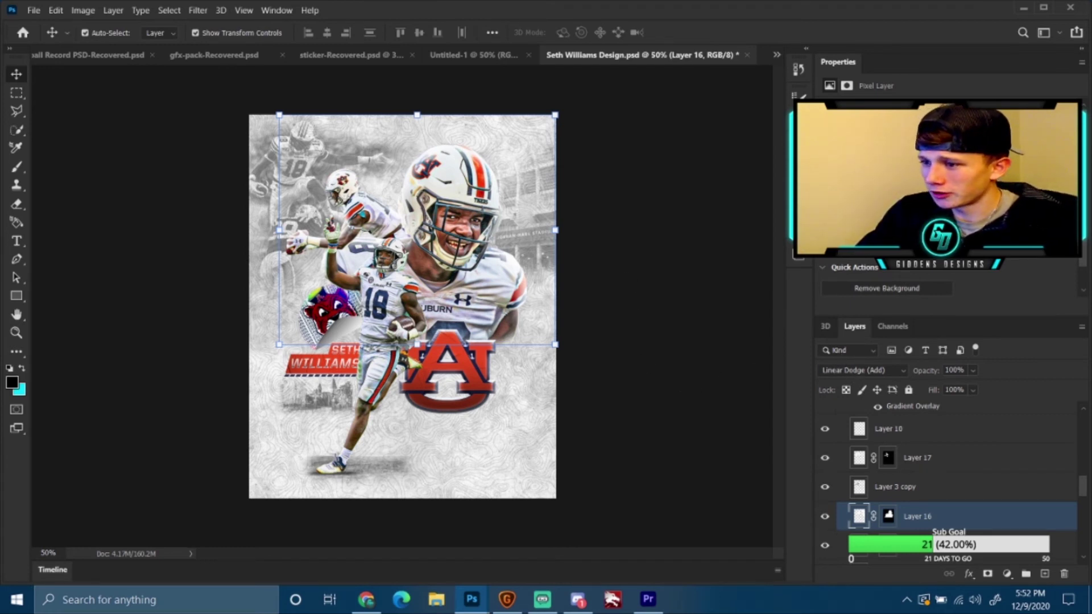
- Try showing the navy version of the Auburn logo on Layer 5 and undo it
scroll(878, 464, "up", 5)
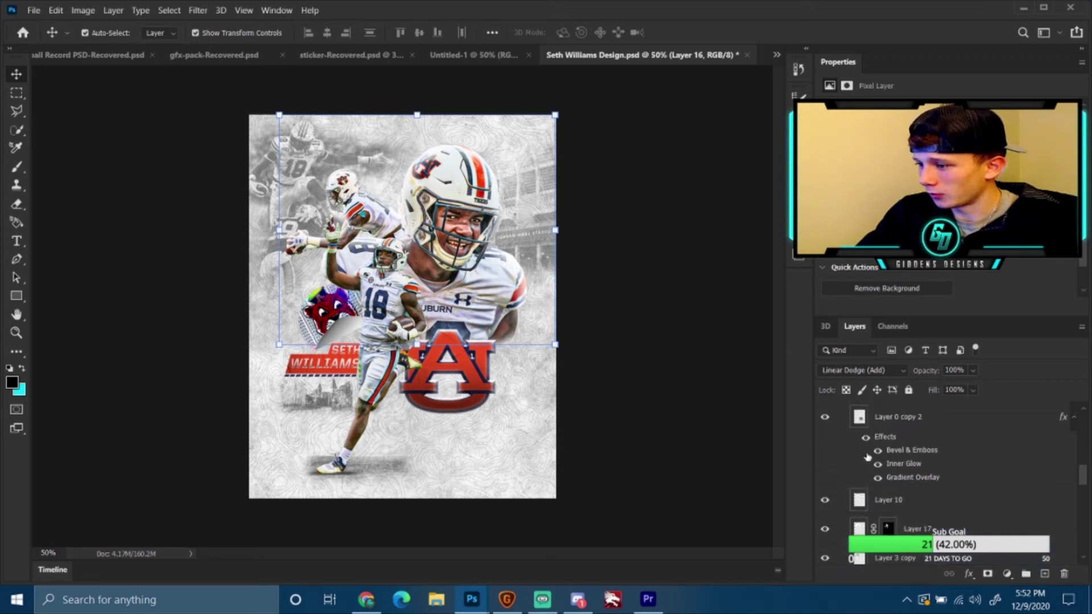
scroll(869, 476, "up", 2)
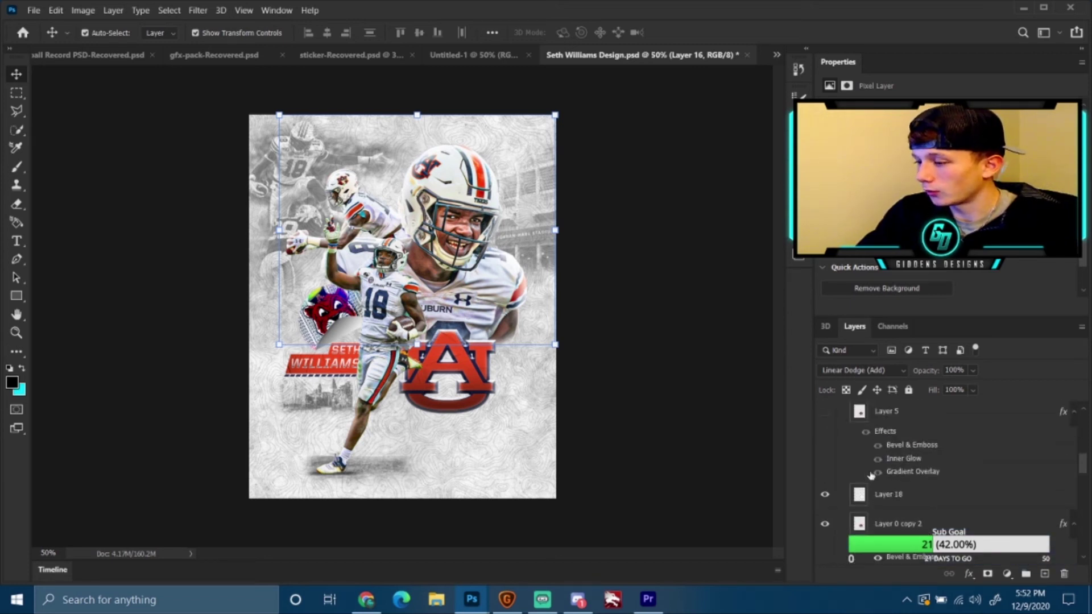
left_click(826, 413)
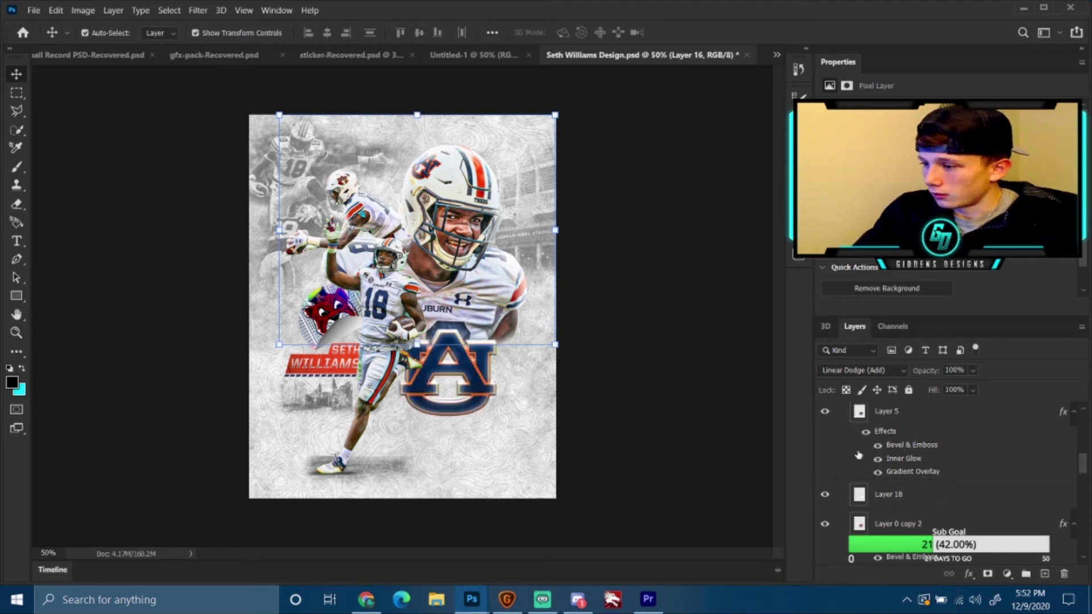
scroll(826, 448, "up", 1)
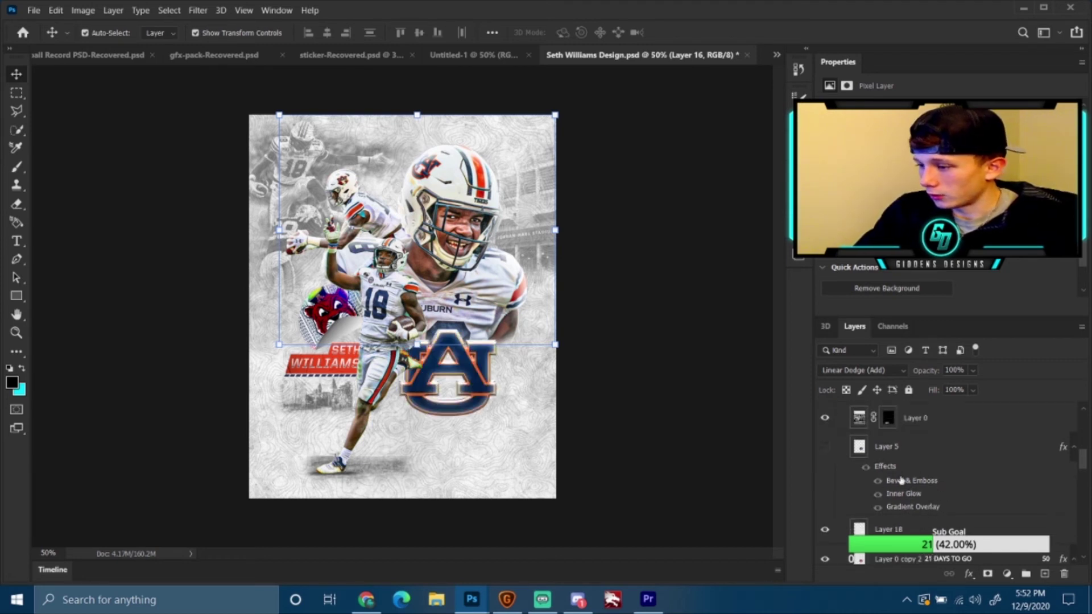
key("ctrl+z")
- Make the masked Layer 15 above Layer 0 copy visible
scroll(870, 473, "up", 1)
scroll(871, 473, "up", 1)
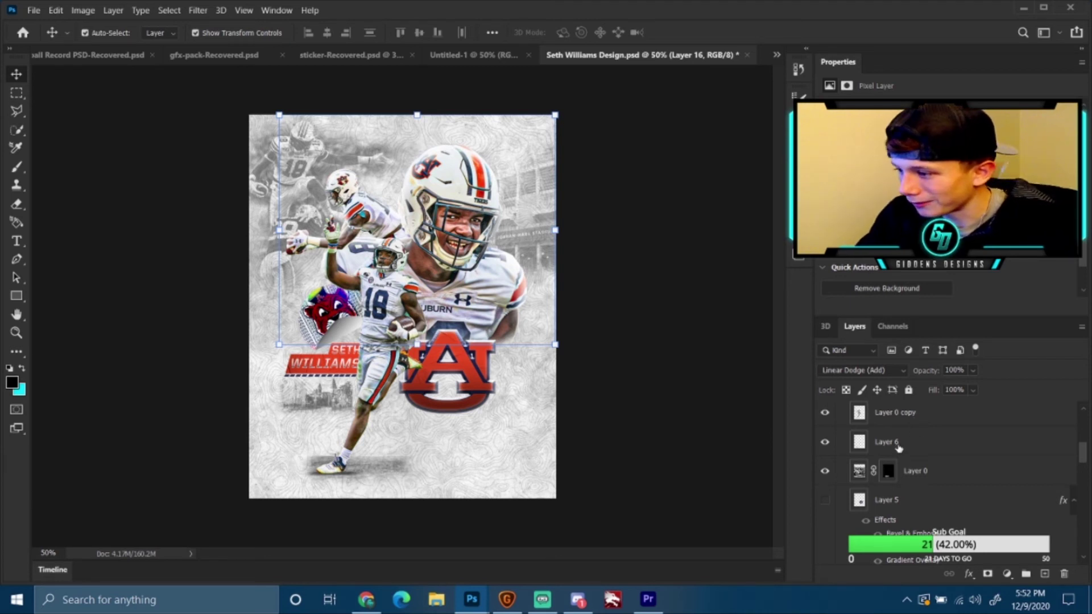
scroll(899, 448, "up", 1)
left_click(825, 425)
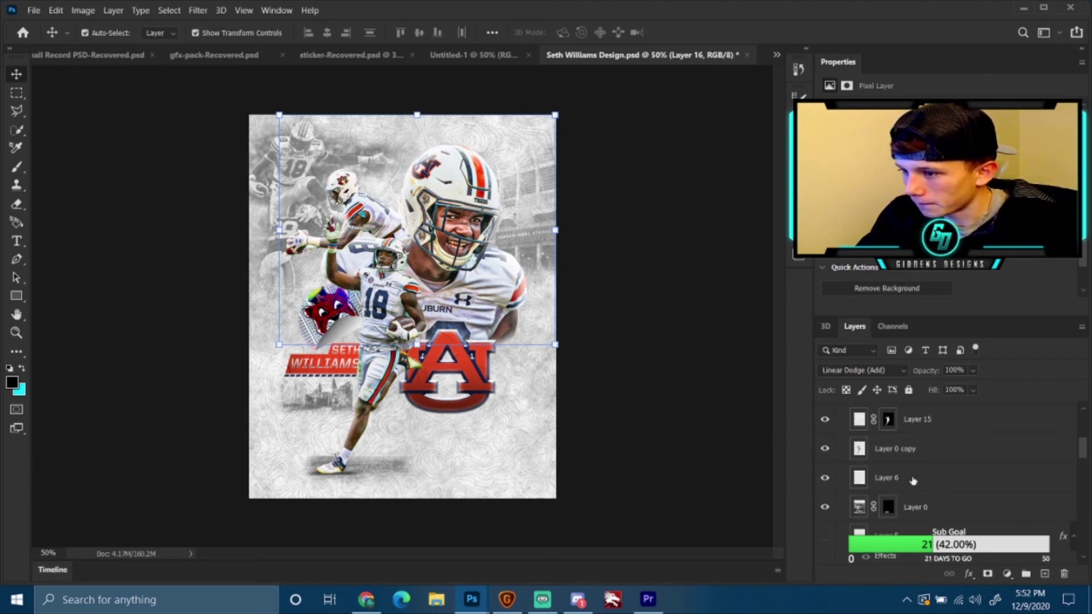
- Make Layer 22, Layer 4 and the AUBURN FOOTBALL layer above Group 1 visible, switching Layer 4 off and on to compare
scroll(873, 450, "up", 1)
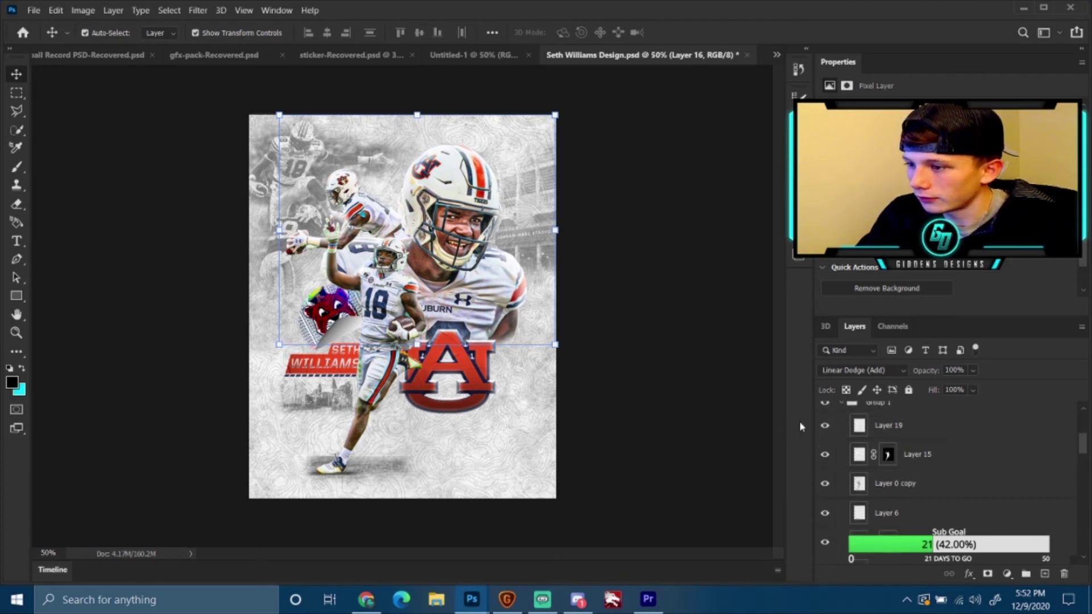
scroll(853, 452, "up", 3)
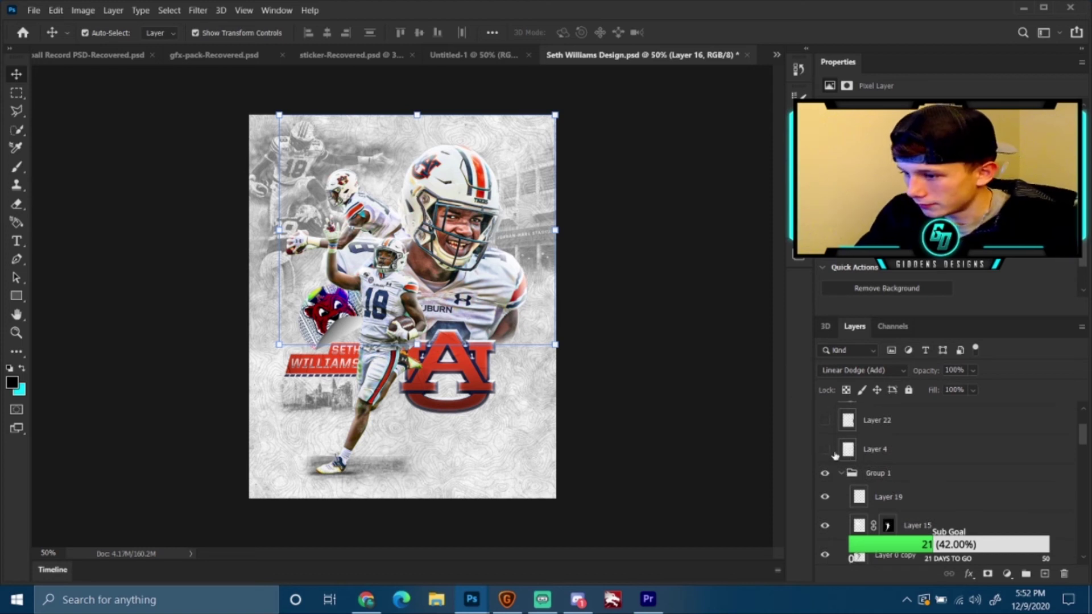
scroll(841, 458, "up", 1)
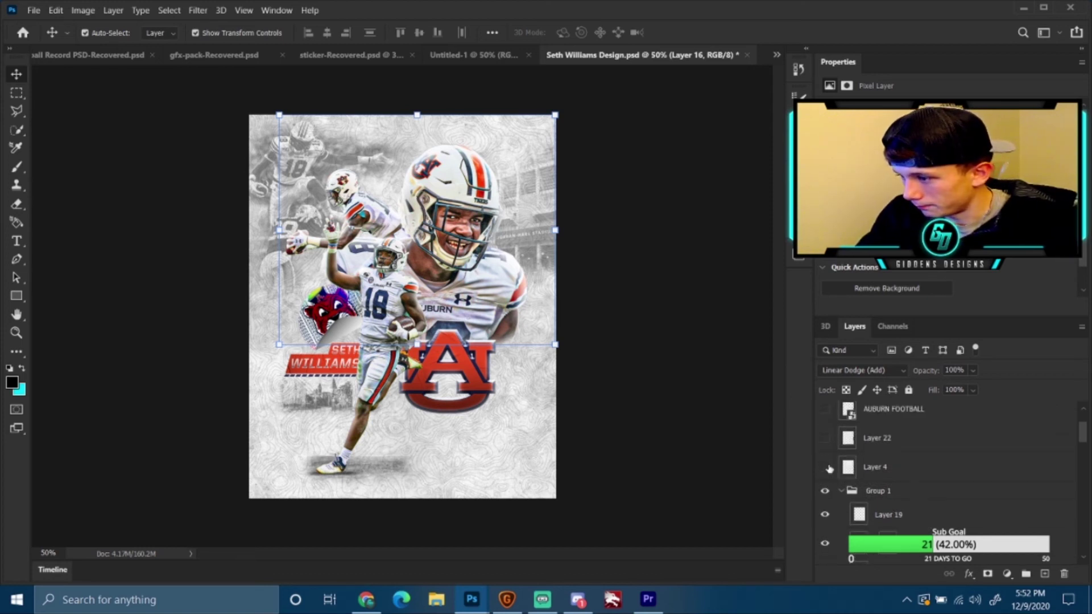
left_click(825, 438)
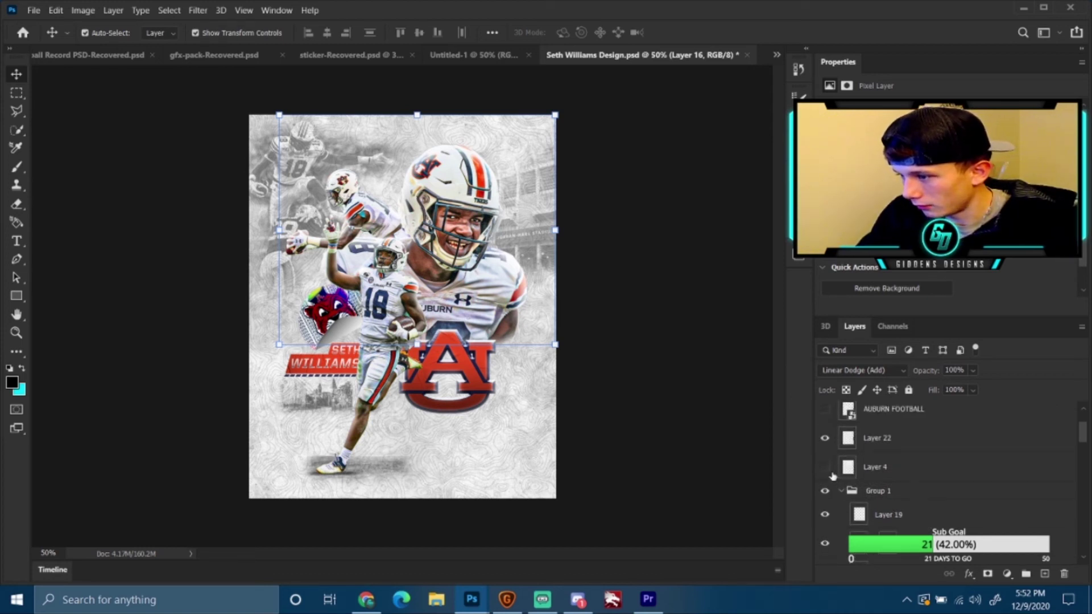
left_click(825, 467)
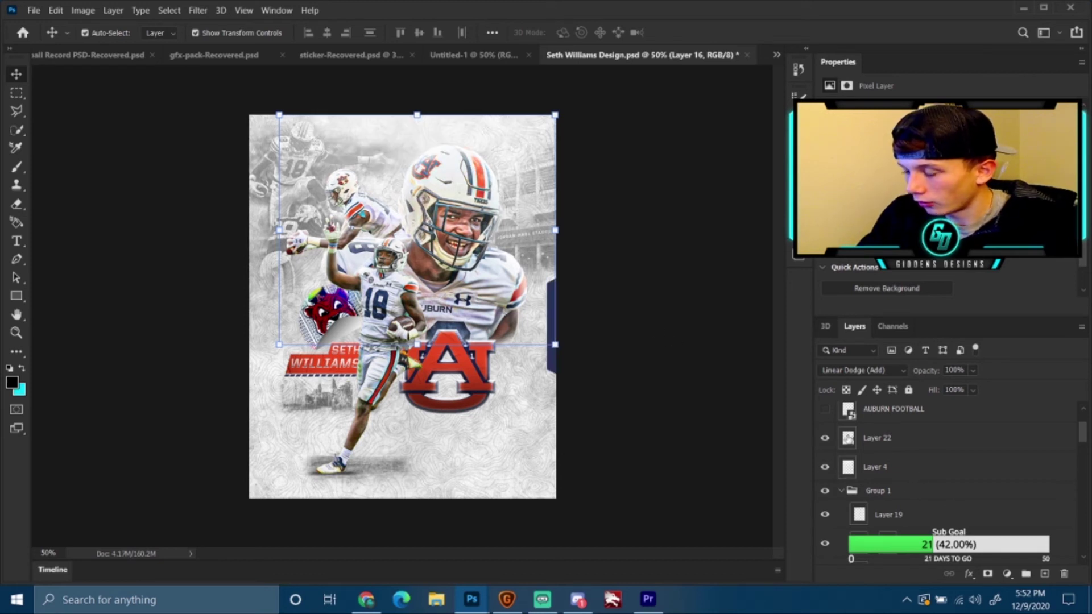
left_click(825, 469)
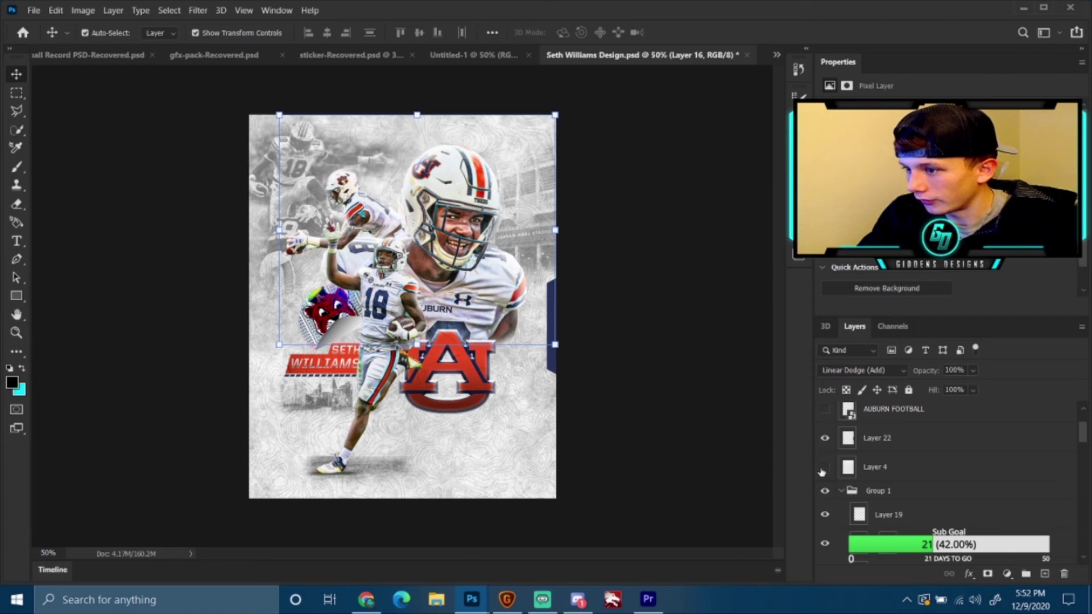
left_click(825, 468)
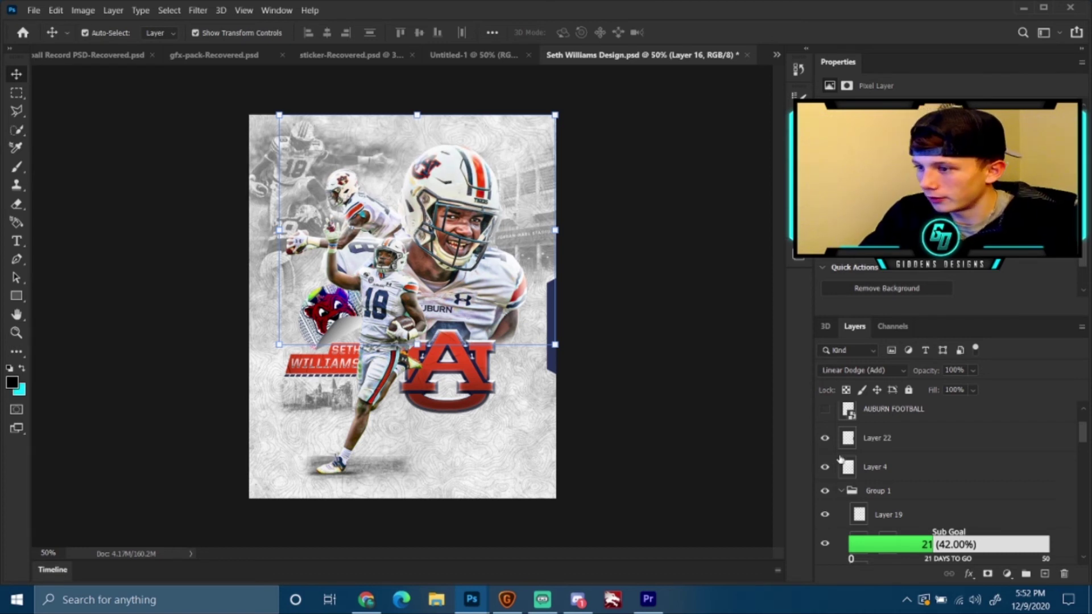
scroll(856, 460, "up", 1)
left_click(825, 445)
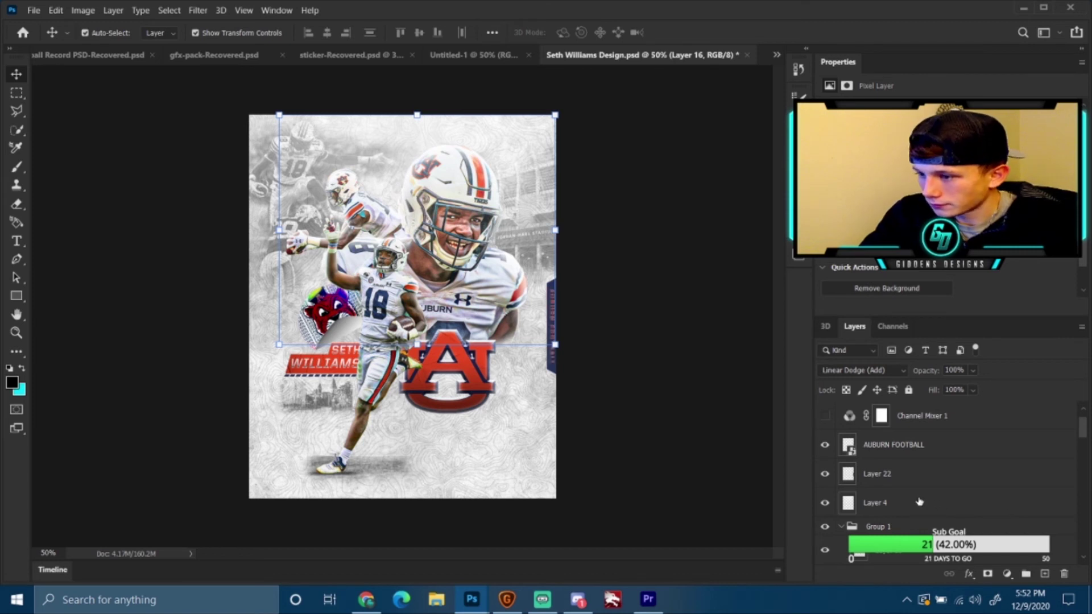
- Show the Channel Mixer 1 adjustment, comparing the poster with and without it, and leave it on
scroll(856, 468, "up", 1)
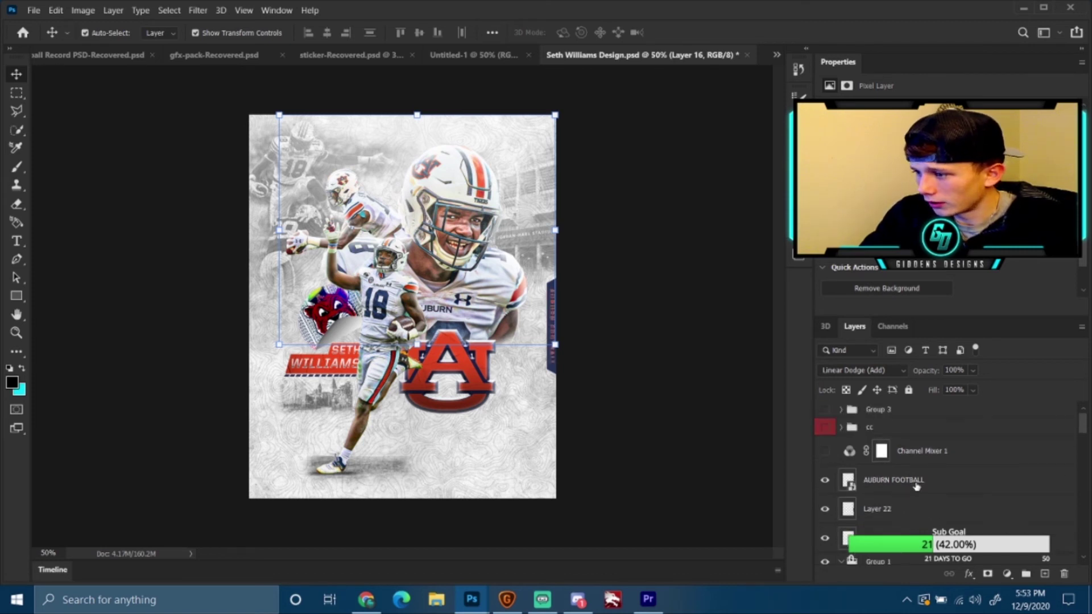
left_click(825, 452)
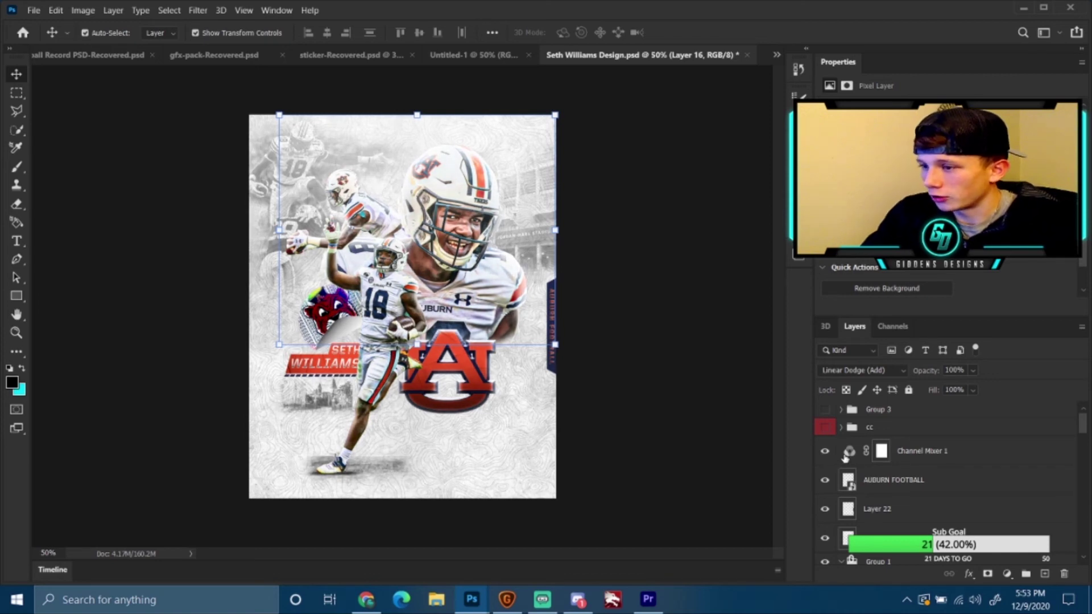
left_click(824, 453)
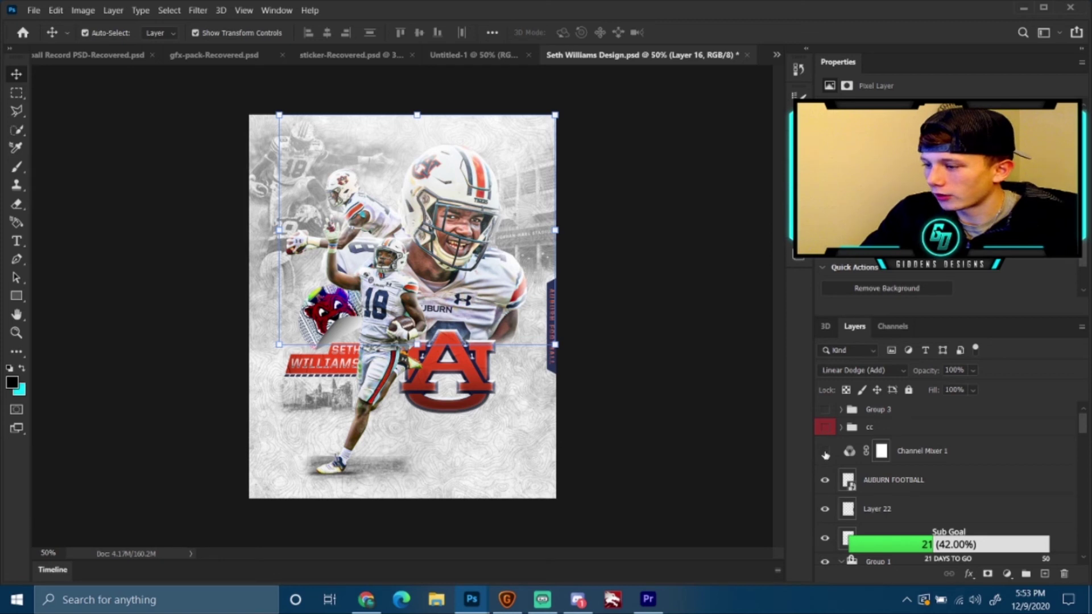
left_click(826, 453)
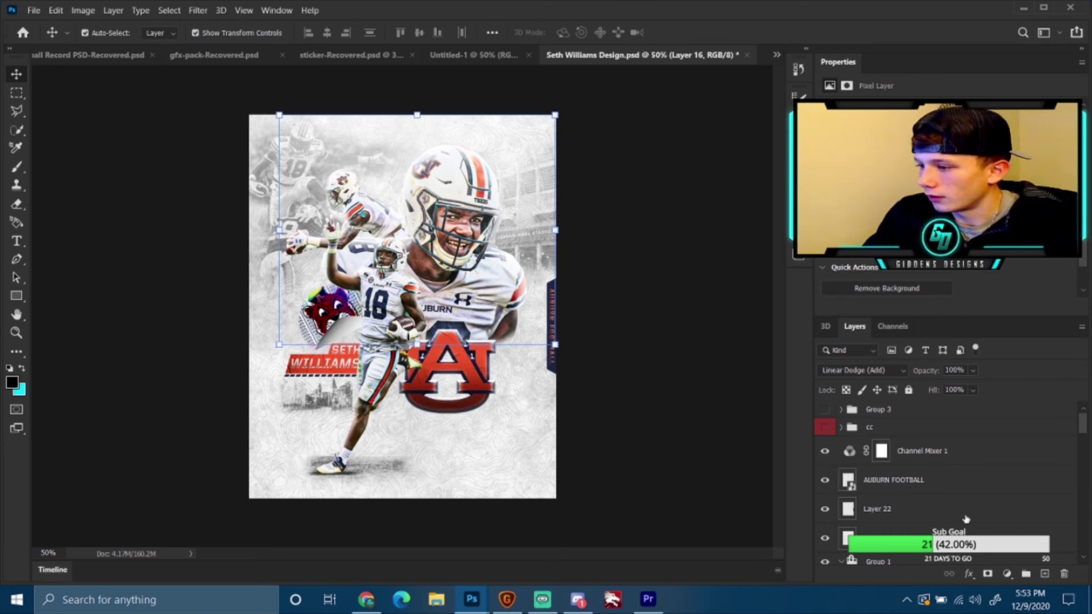
- Show the cc color-correction group, comparing the poster with and without it, and leave it on
left_click(823, 428)
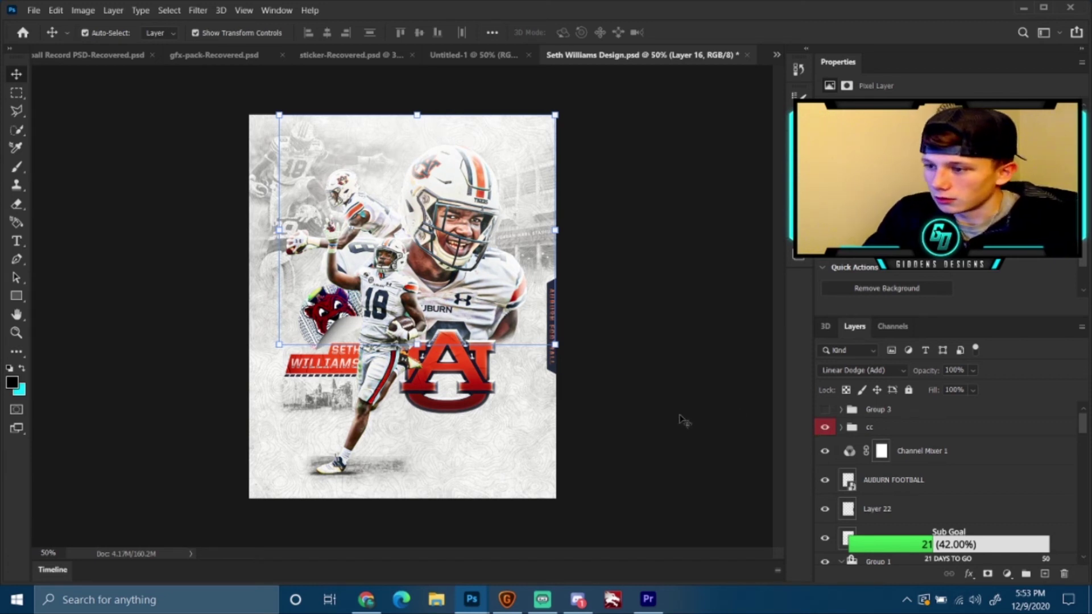
left_click(823, 429)
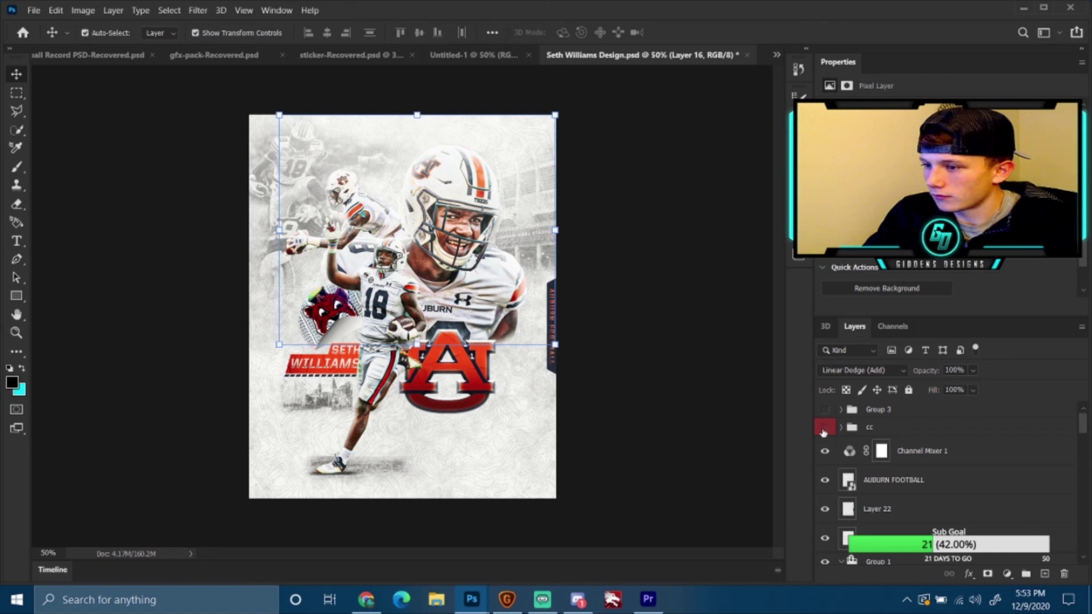
left_click(824, 430)
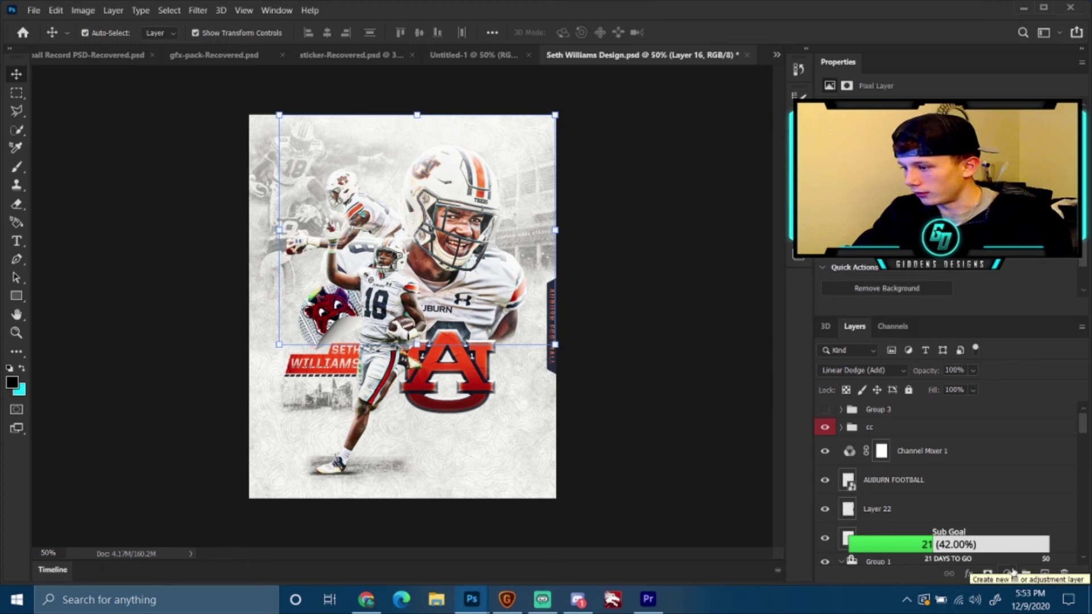
- Make Group 3 with the designer credits visible and deselect all layers
left_click(826, 410)
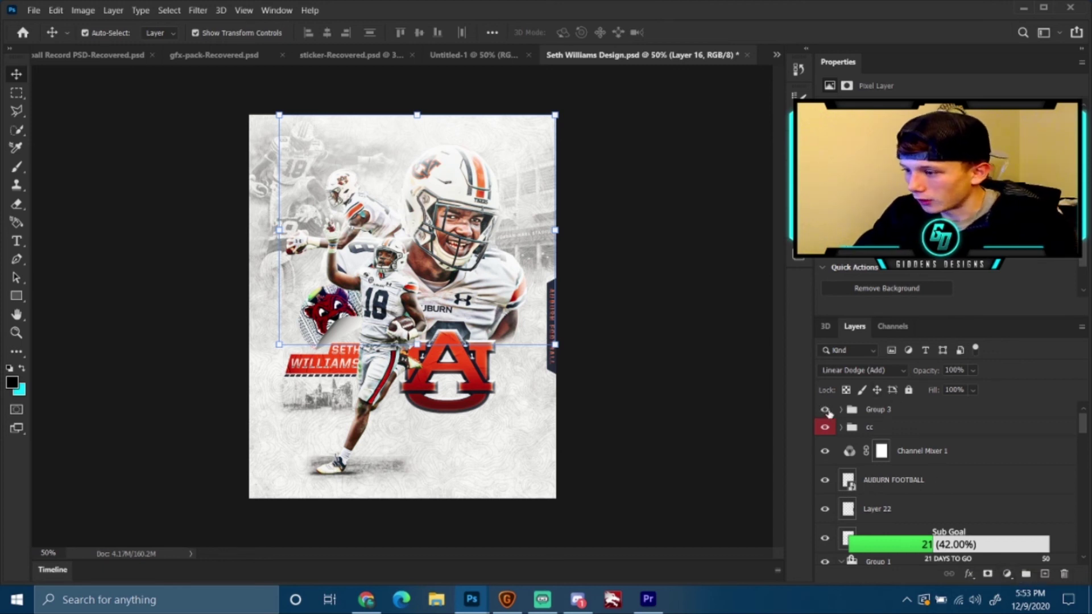
left_click(704, 415)
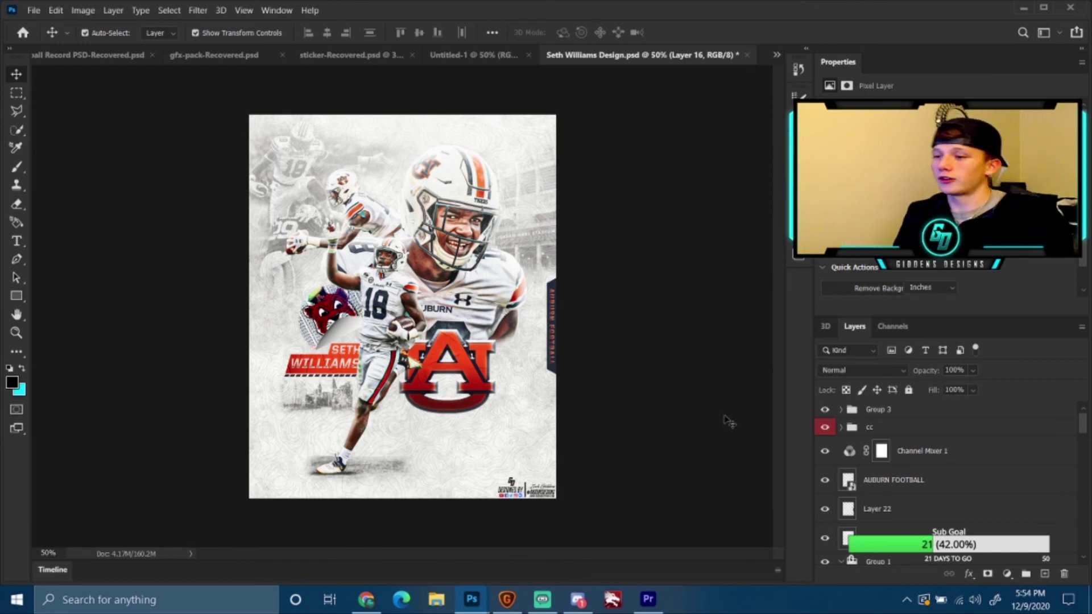
left_click(729, 422)
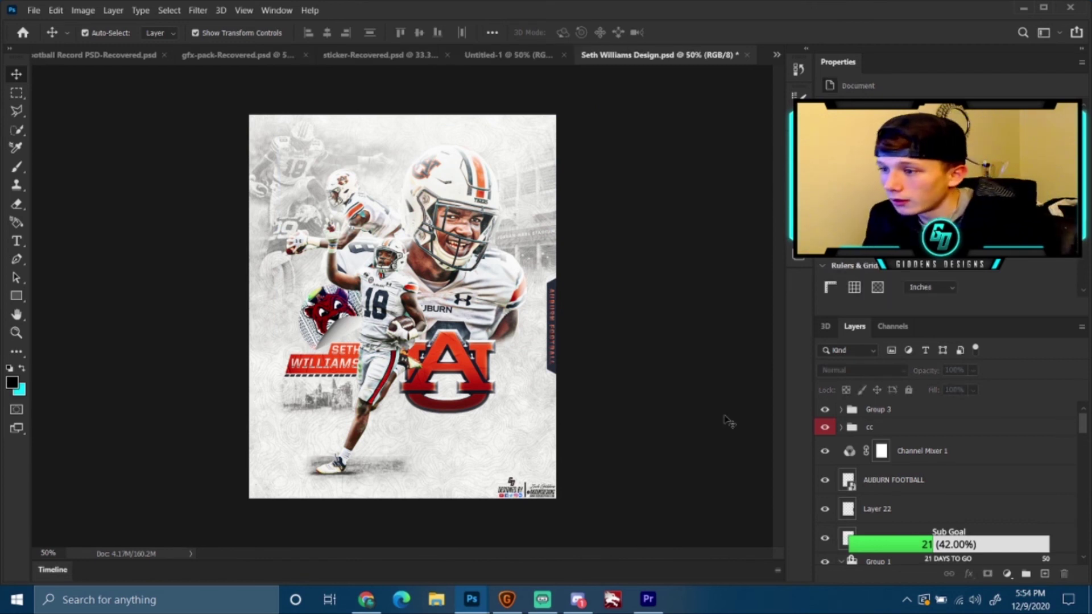